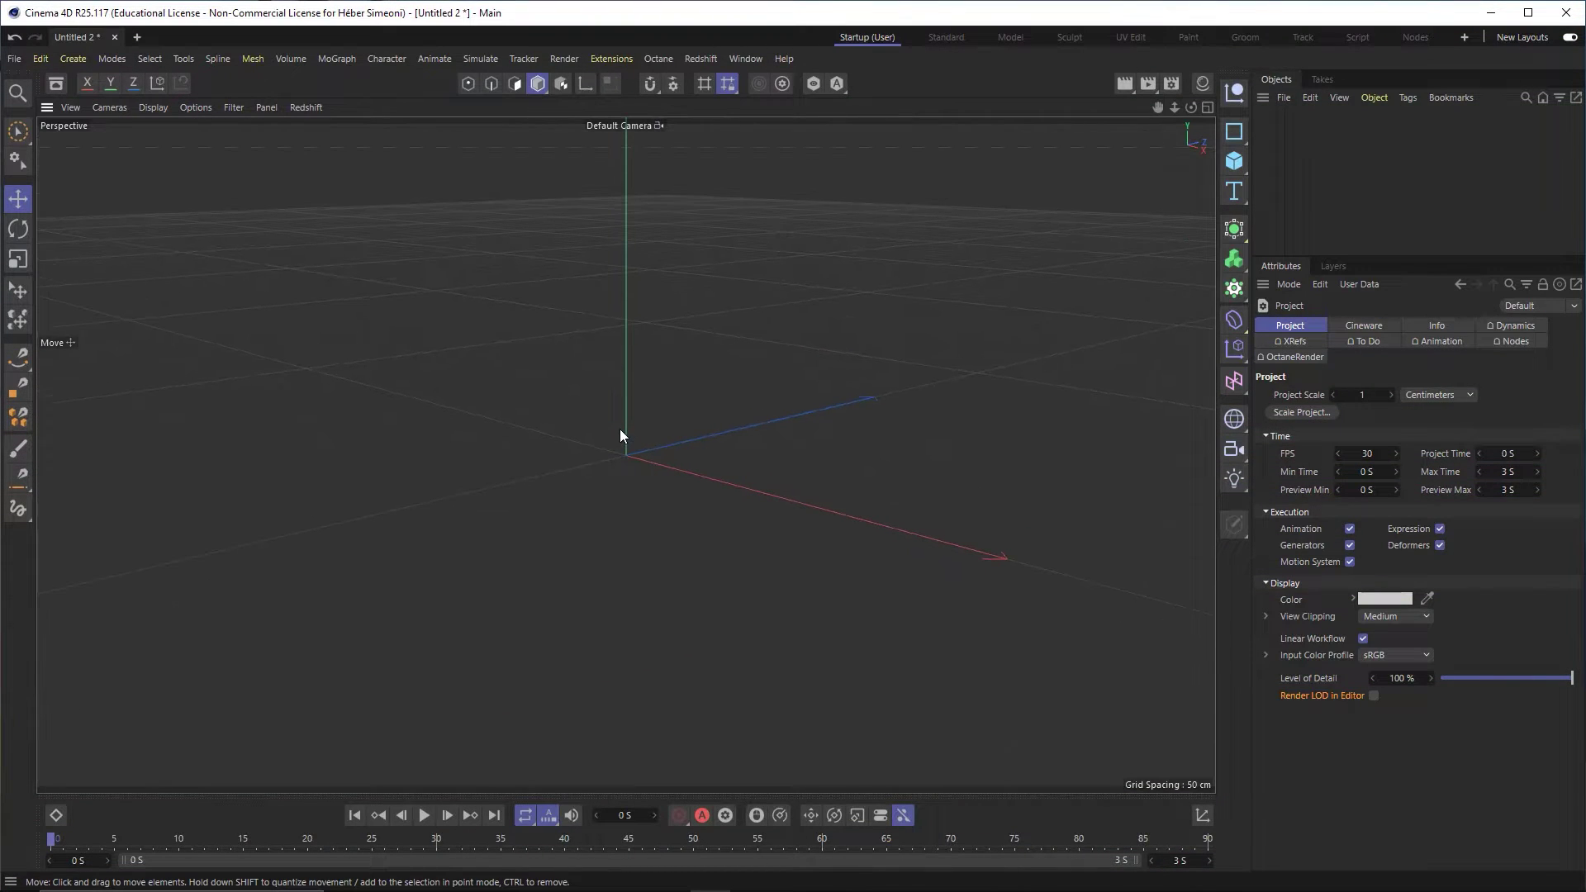
# Add a Sphere primitive to the scene, keeping its 100 cm radius.
pyautogui.moveTo(194, 568); pyautogui.dragTo(88, 27)
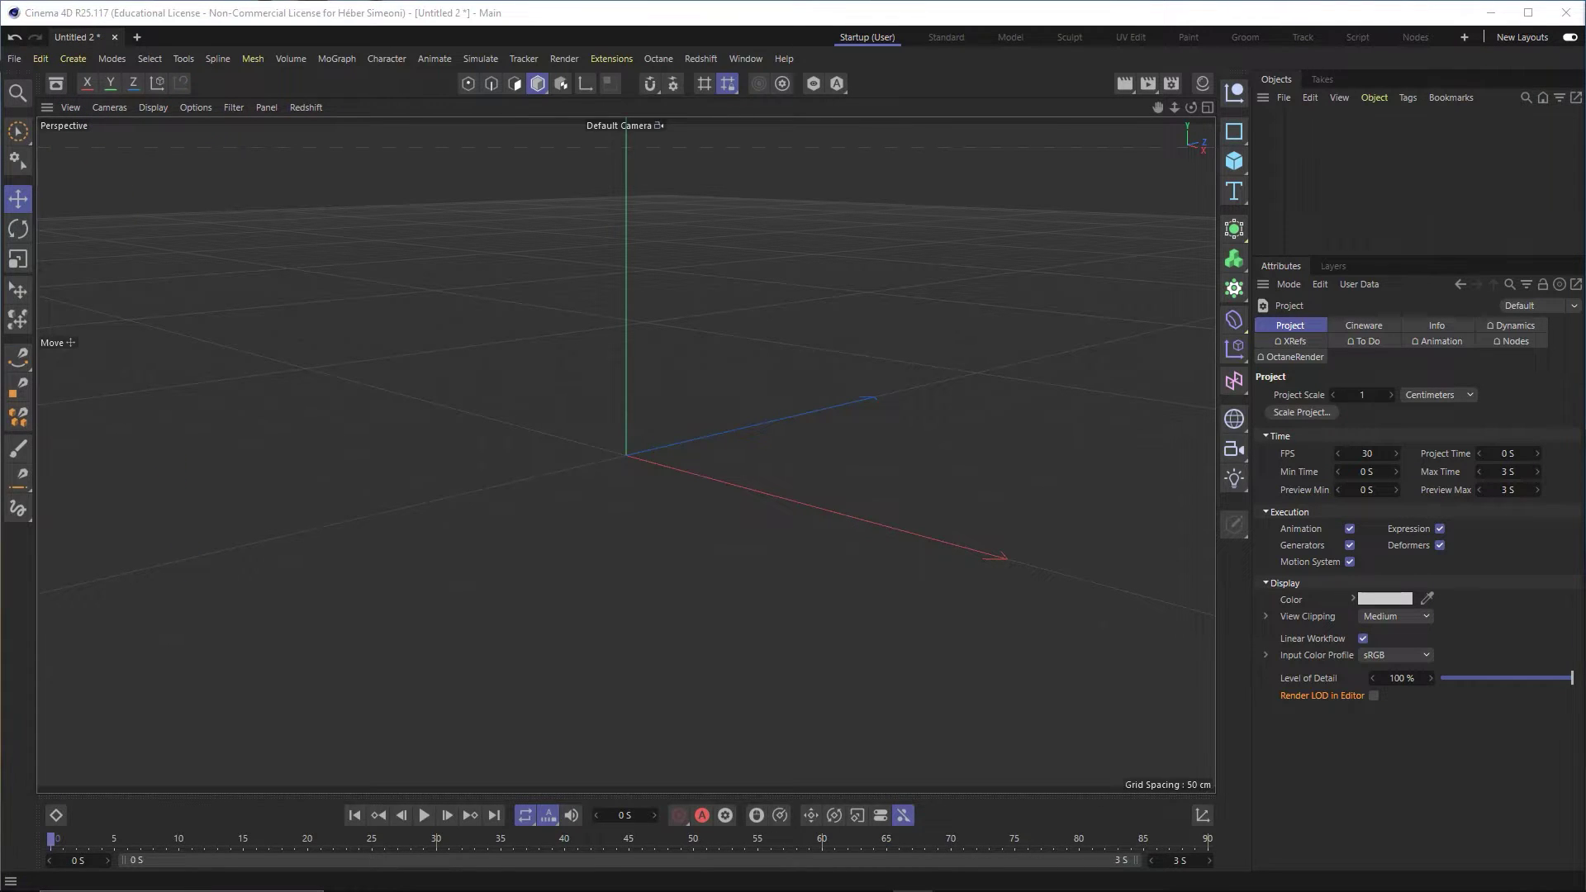
pyautogui.click(107, 21)
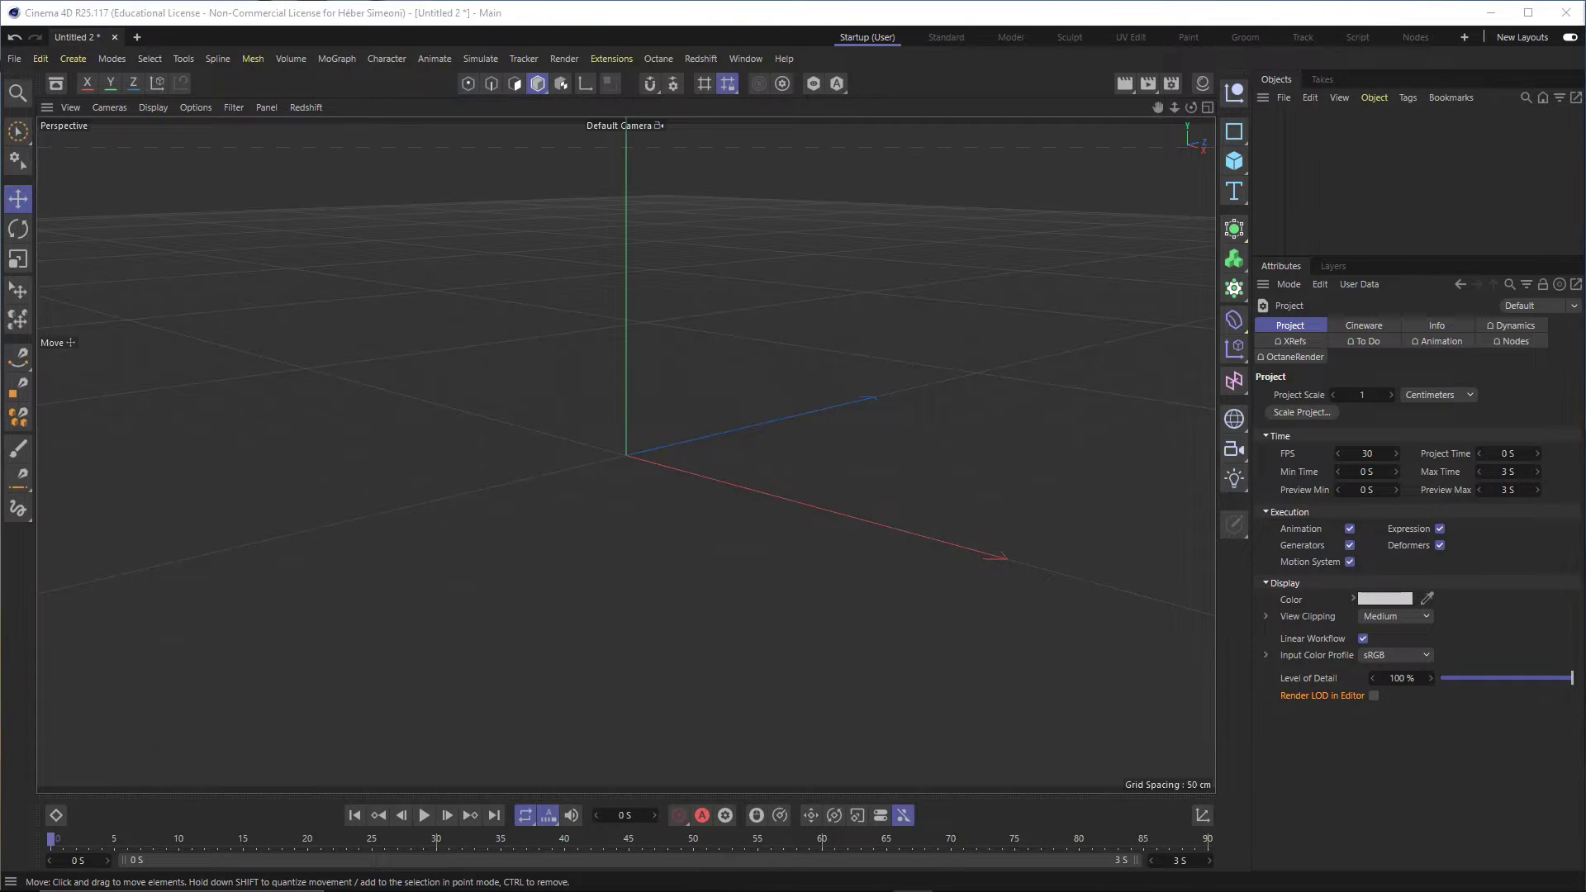
pyautogui.moveTo(748, 679); pyautogui.dragTo(596, 396)
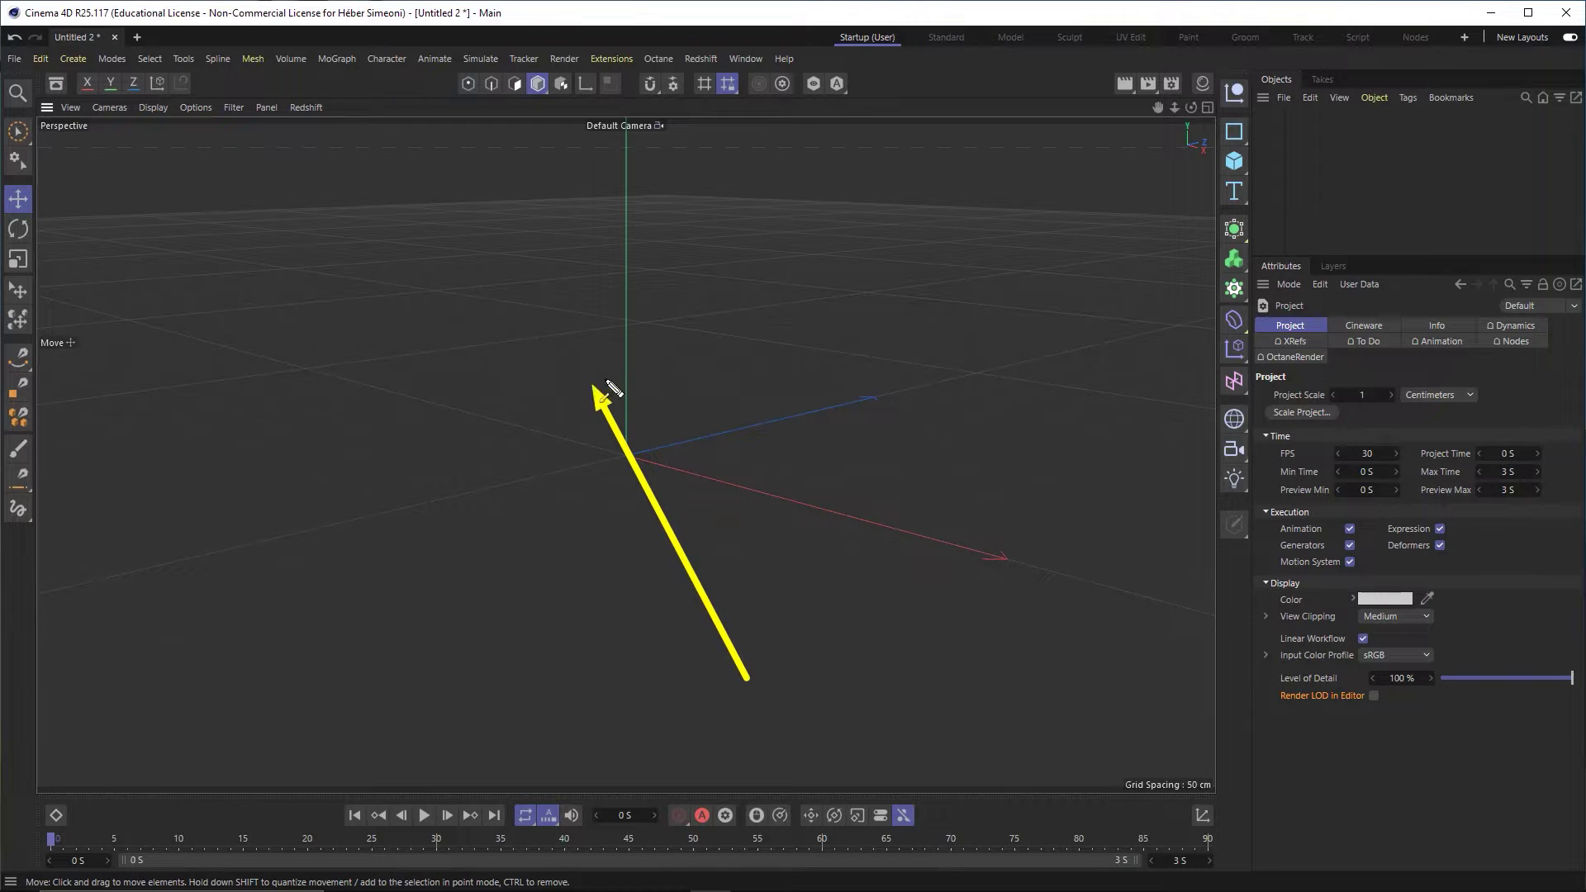
pyautogui.click(1234, 167)
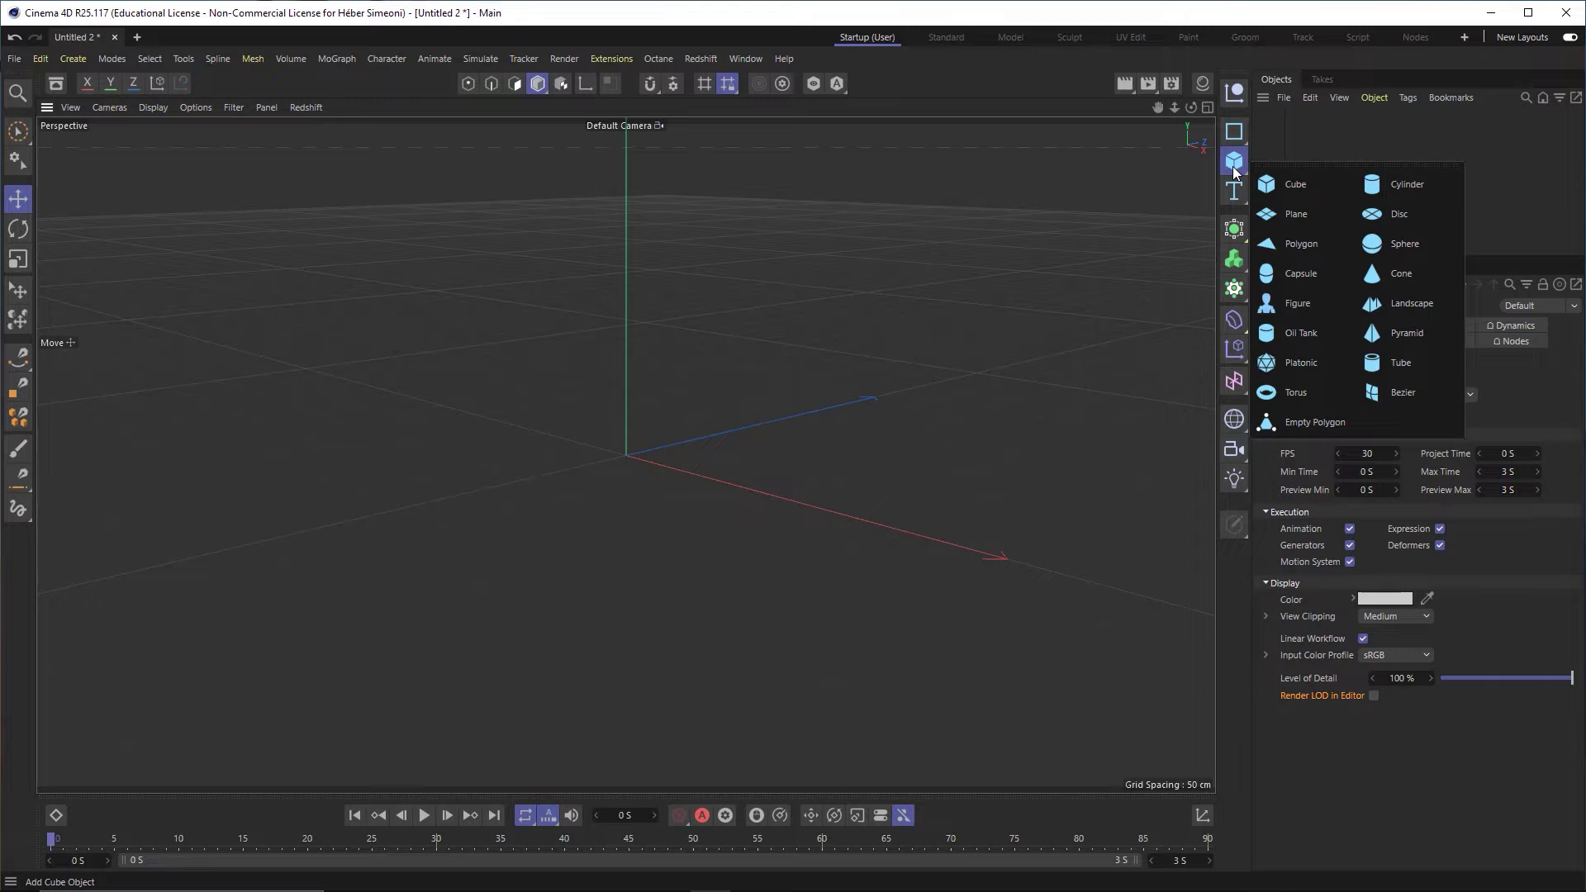
pyautogui.click(1403, 243)
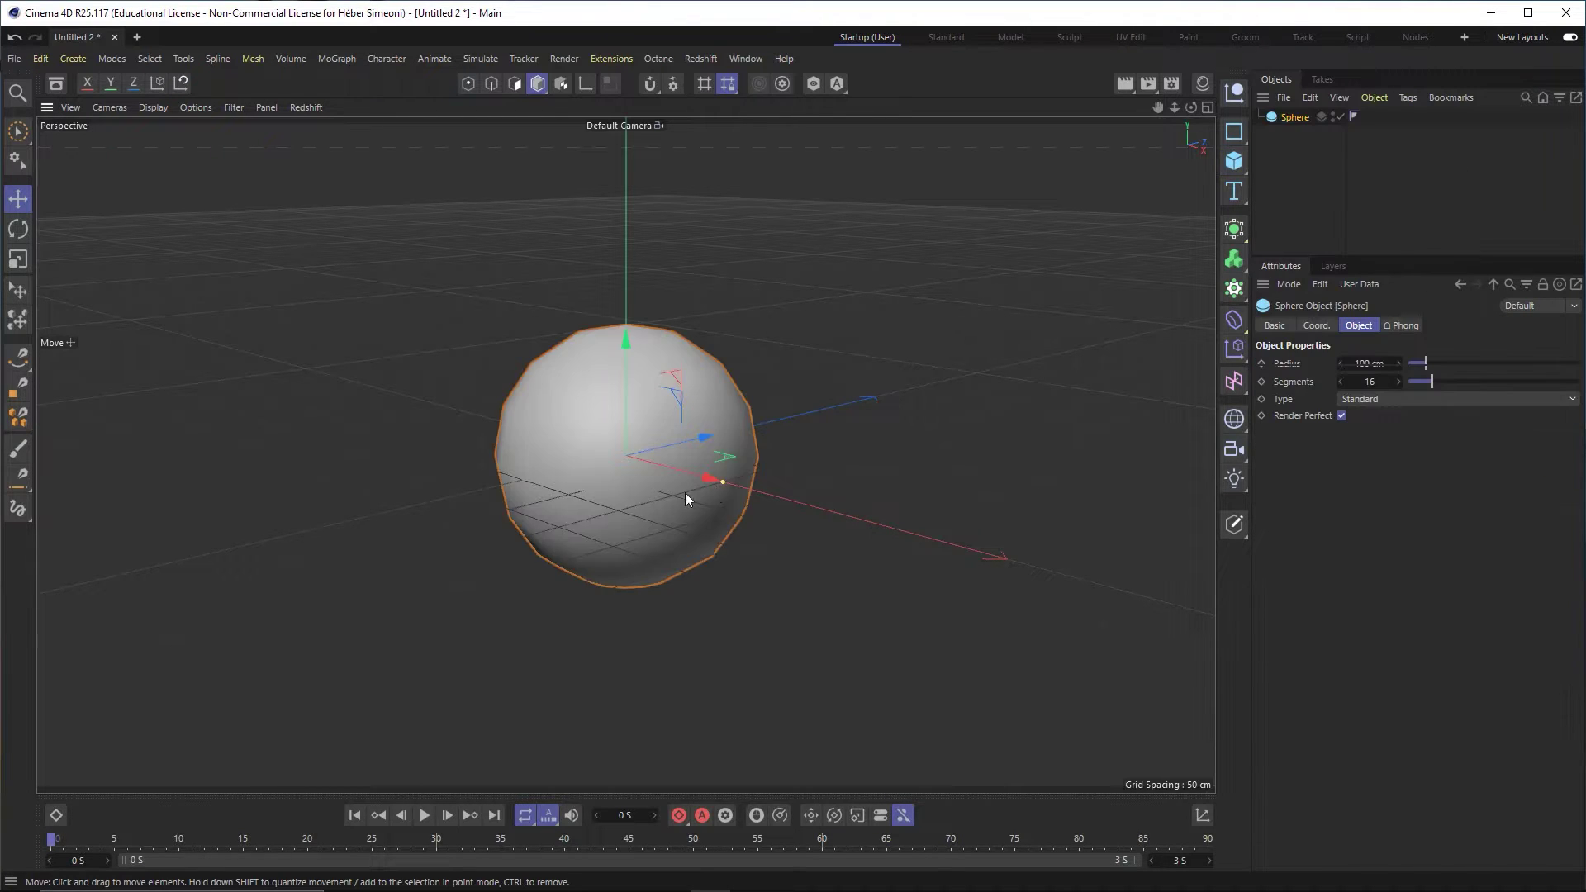
pyautogui.scroll(2, 622, 423)
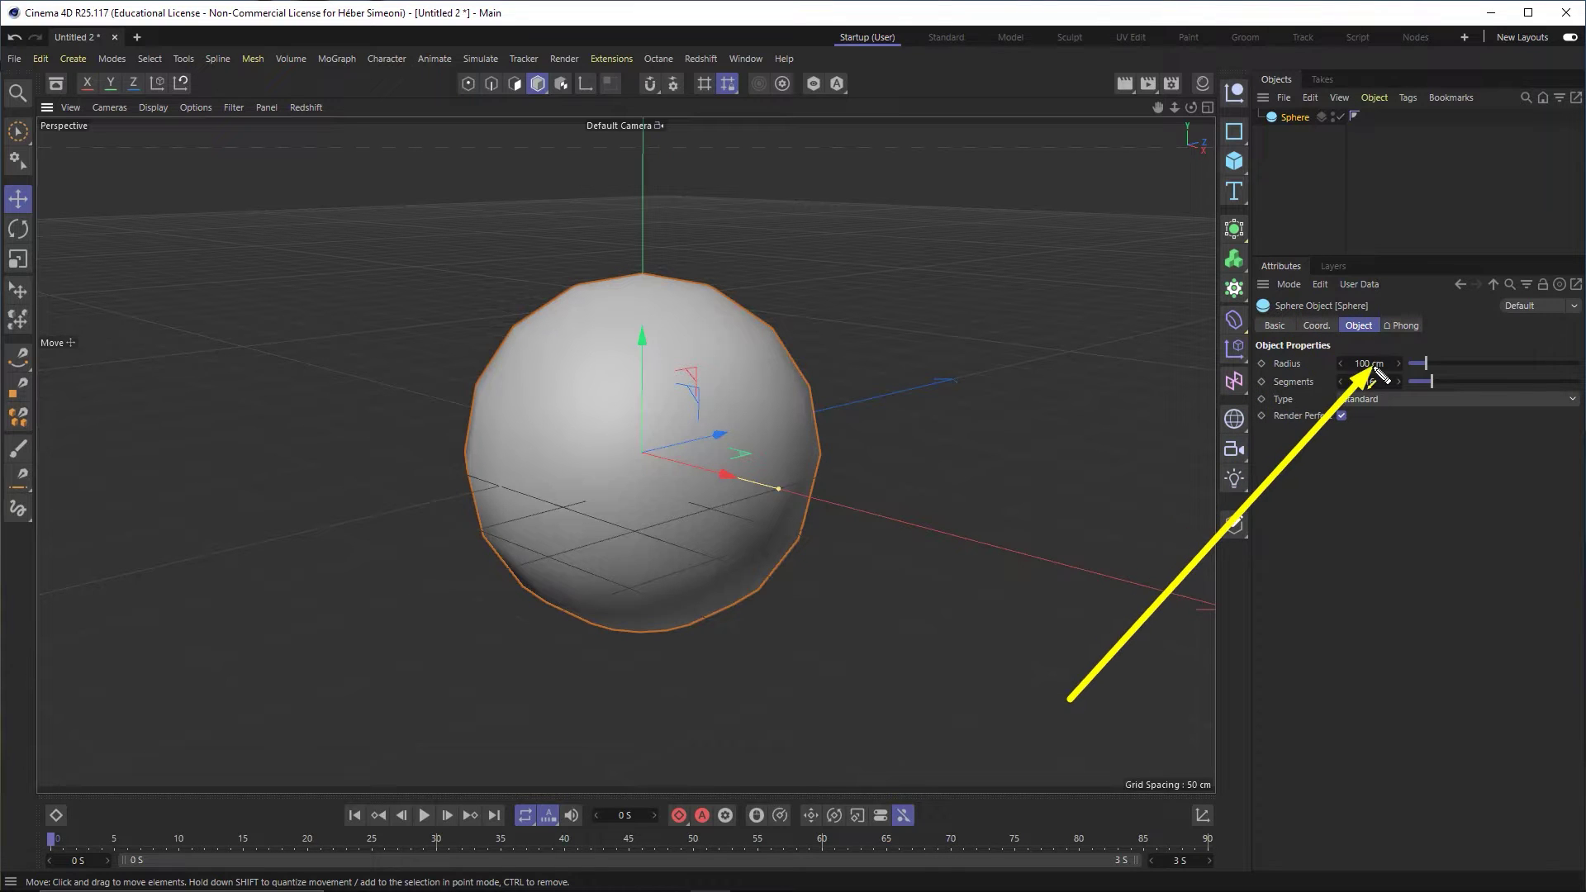
pyautogui.moveTo(1375, 369)
pyautogui.mouseDown()
pyautogui.moveTo(1322, 368)
pyautogui.moveTo(1405, 382)
pyautogui.moveTo(1322, 382)
pyautogui.moveTo(1375, 382)
pyautogui.mouseUp()
pyautogui.hotkey('ctrl', 'z')
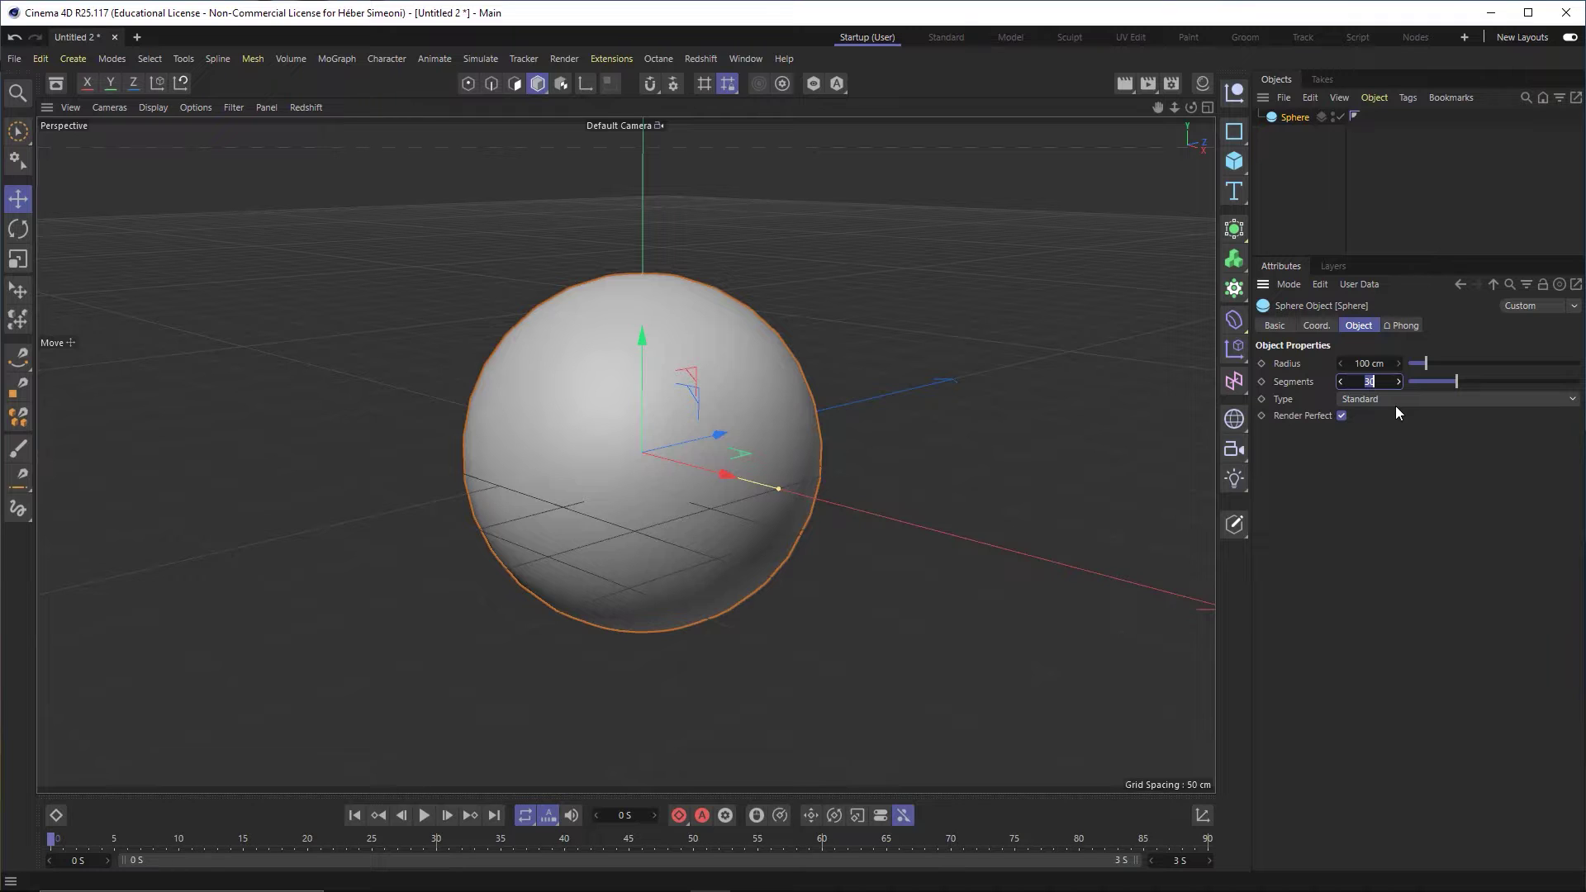
# Give the sphere 64 segments and switch its Type to Hemisphere.
pyautogui.write('64')
pyautogui.press('Return')
pyautogui.scroll(3, 628, 430)
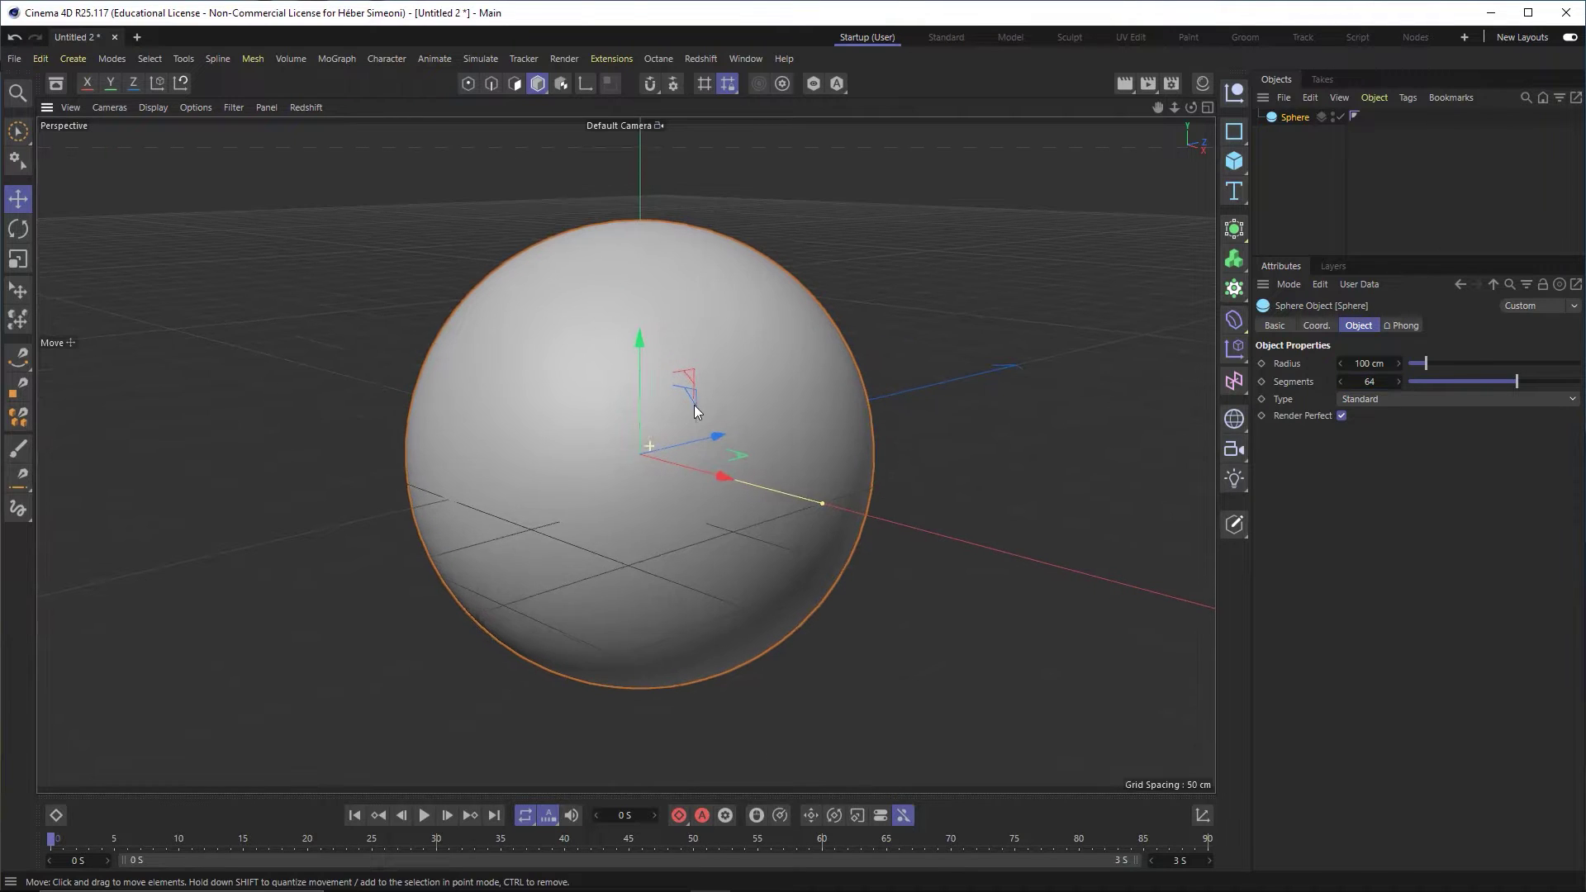
pyautogui.click(1374, 400)
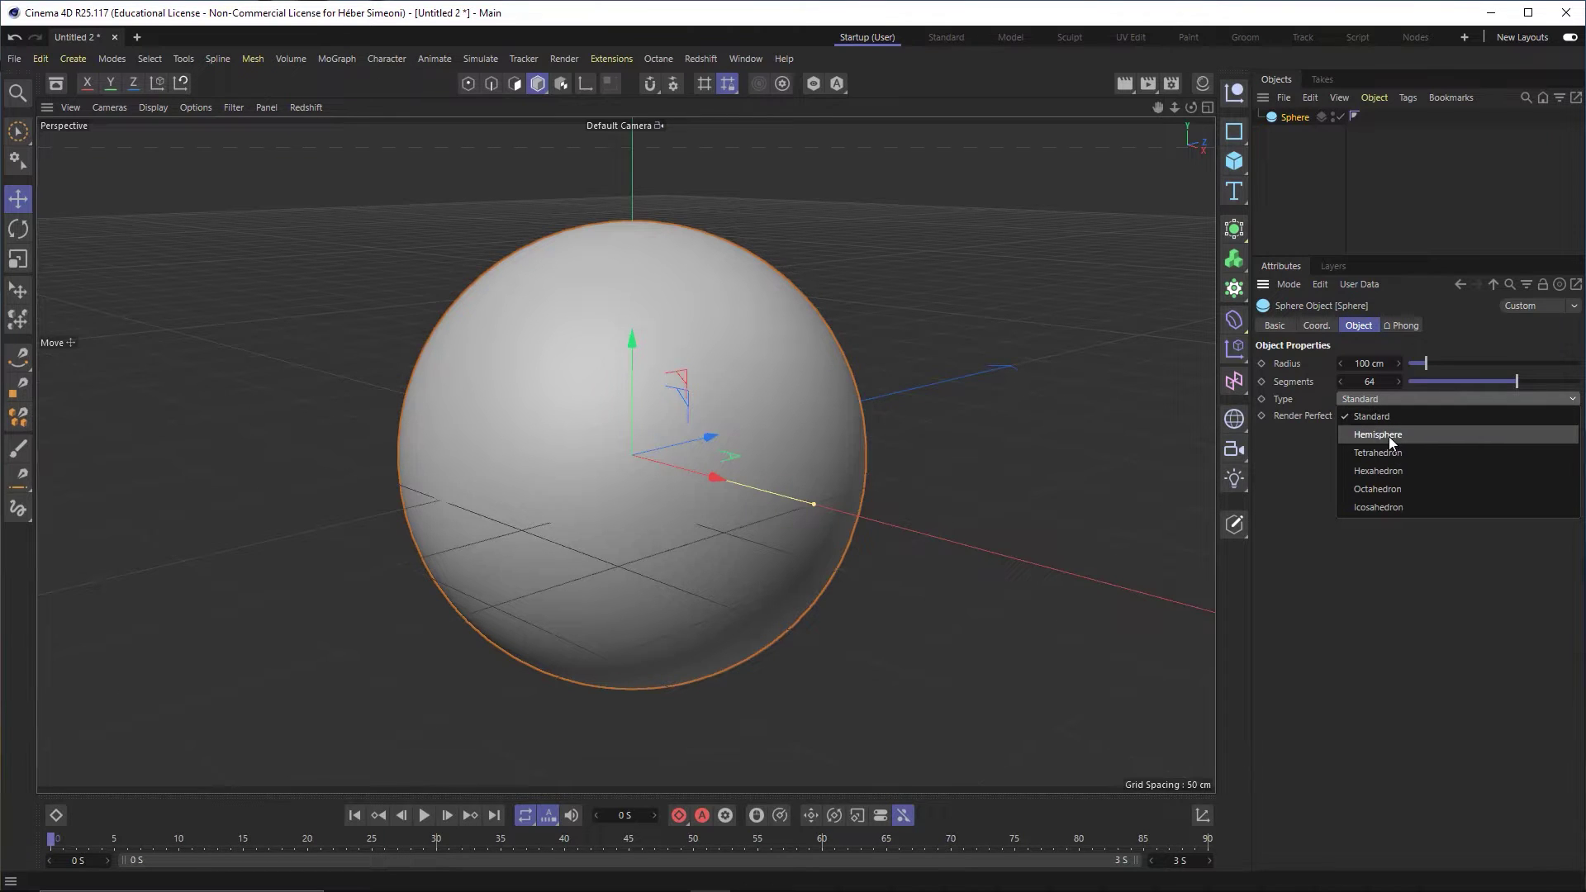
pyautogui.click(1390, 436)
pyautogui.moveTo(700, 453)
pyautogui.keyDown('alt'); pyautogui.mouseDown()
pyautogui.moveTo(651, 290)
pyautogui.moveTo(630, 273)
pyautogui.moveTo(638, 514)
pyautogui.moveTo(729, 506)
pyautogui.moveTo(618, 451)
pyautogui.moveTo(709, 647)
pyautogui.moveTo(667, 502)
pyautogui.mouseUp(); pyautogui.keyUp('alt')
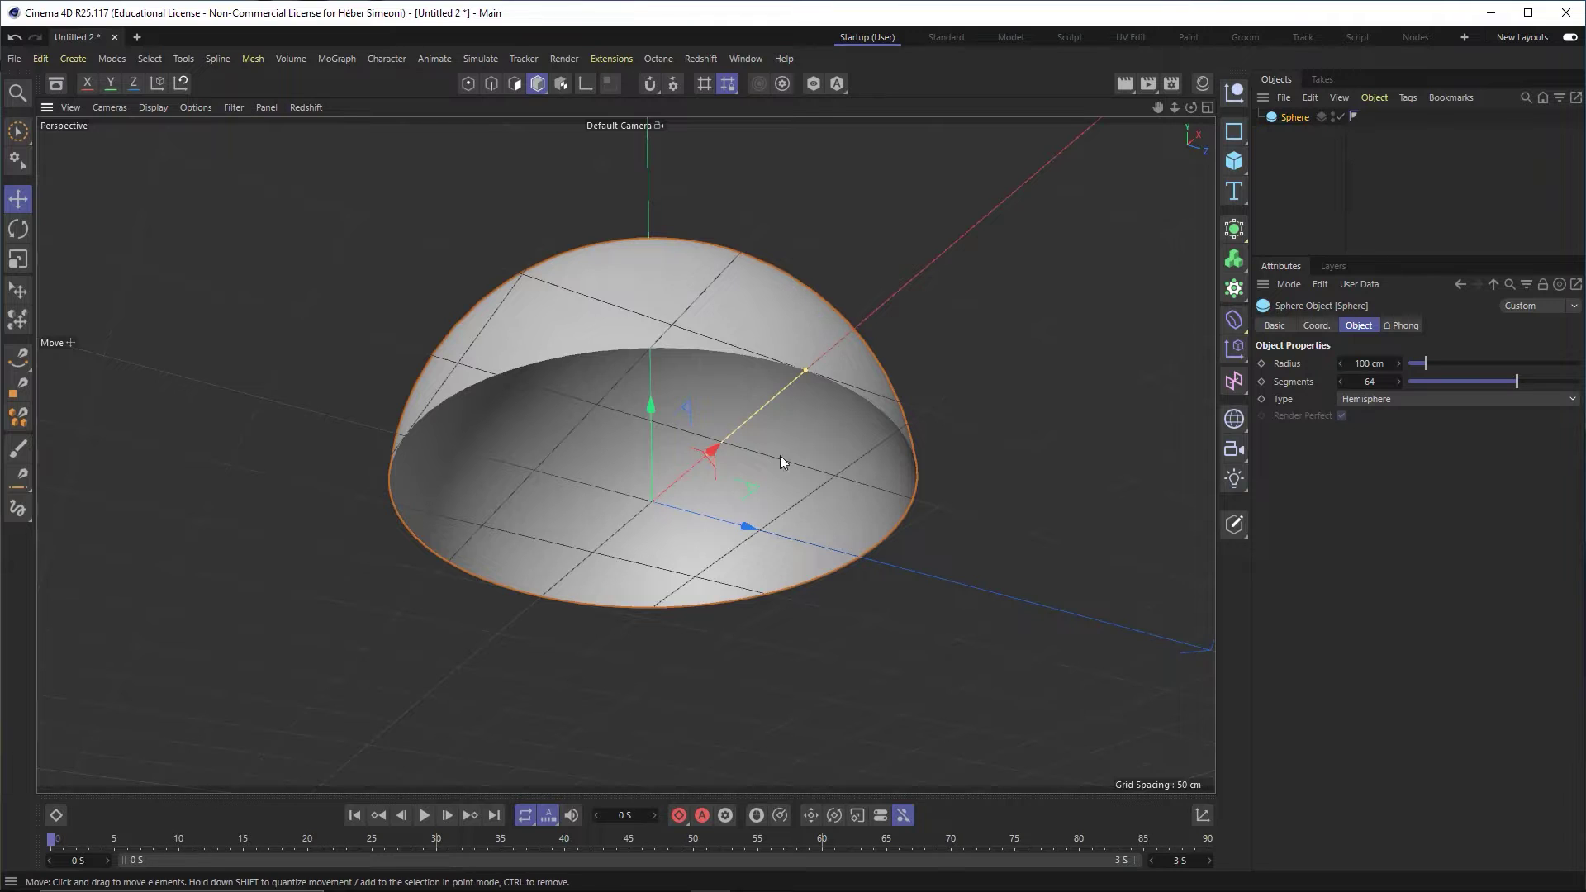
pyautogui.click(1235, 162)
pyautogui.click(1397, 242)
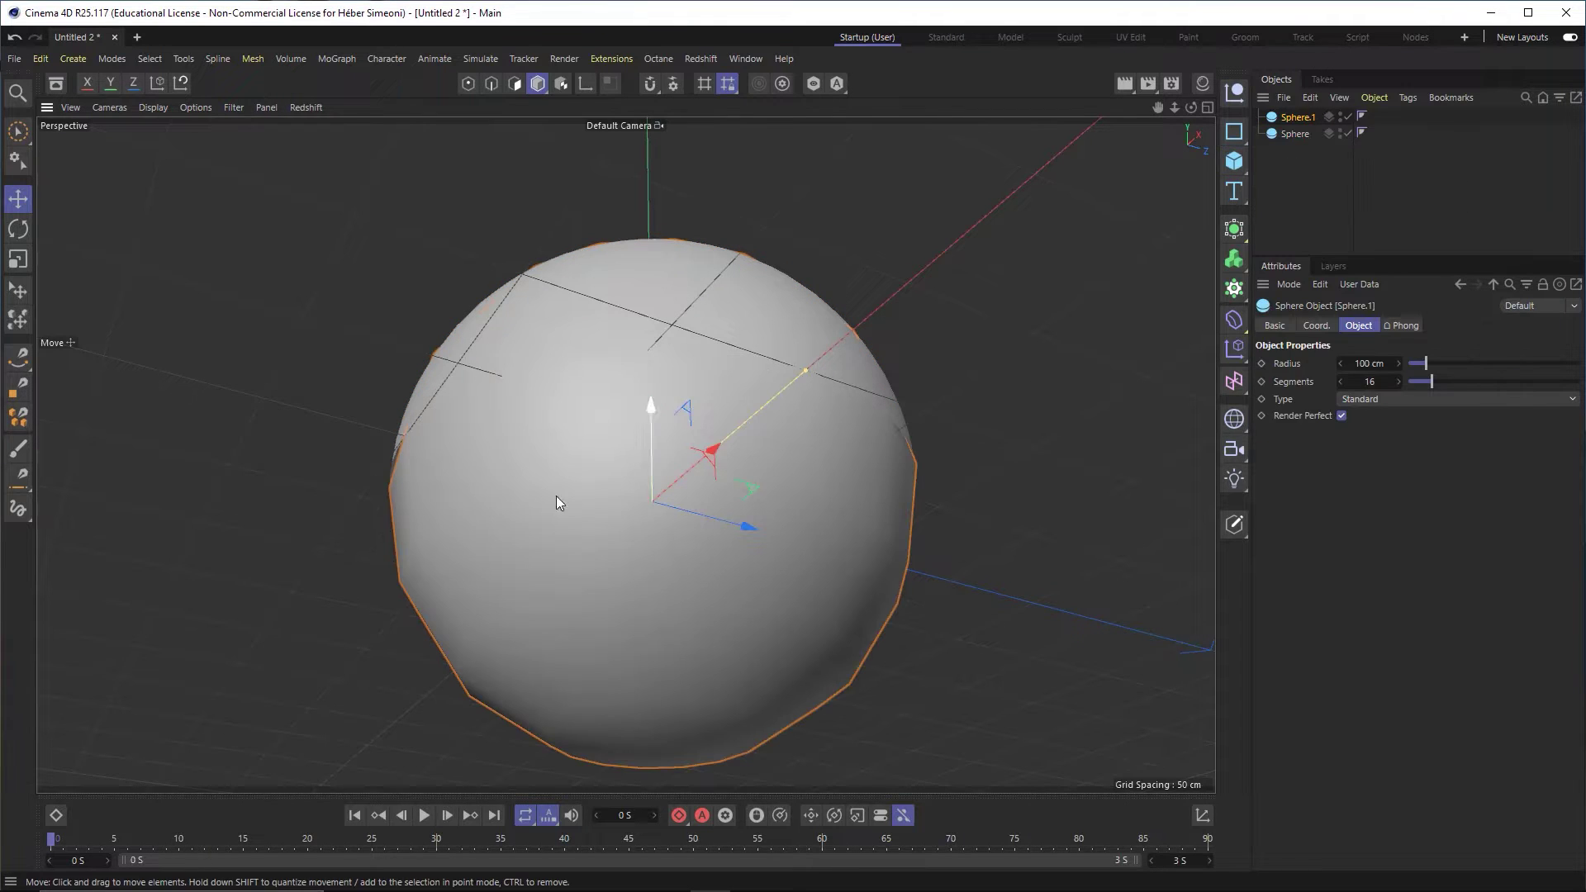
pyautogui.moveTo(805, 373); pyautogui.dragTo(708, 450)
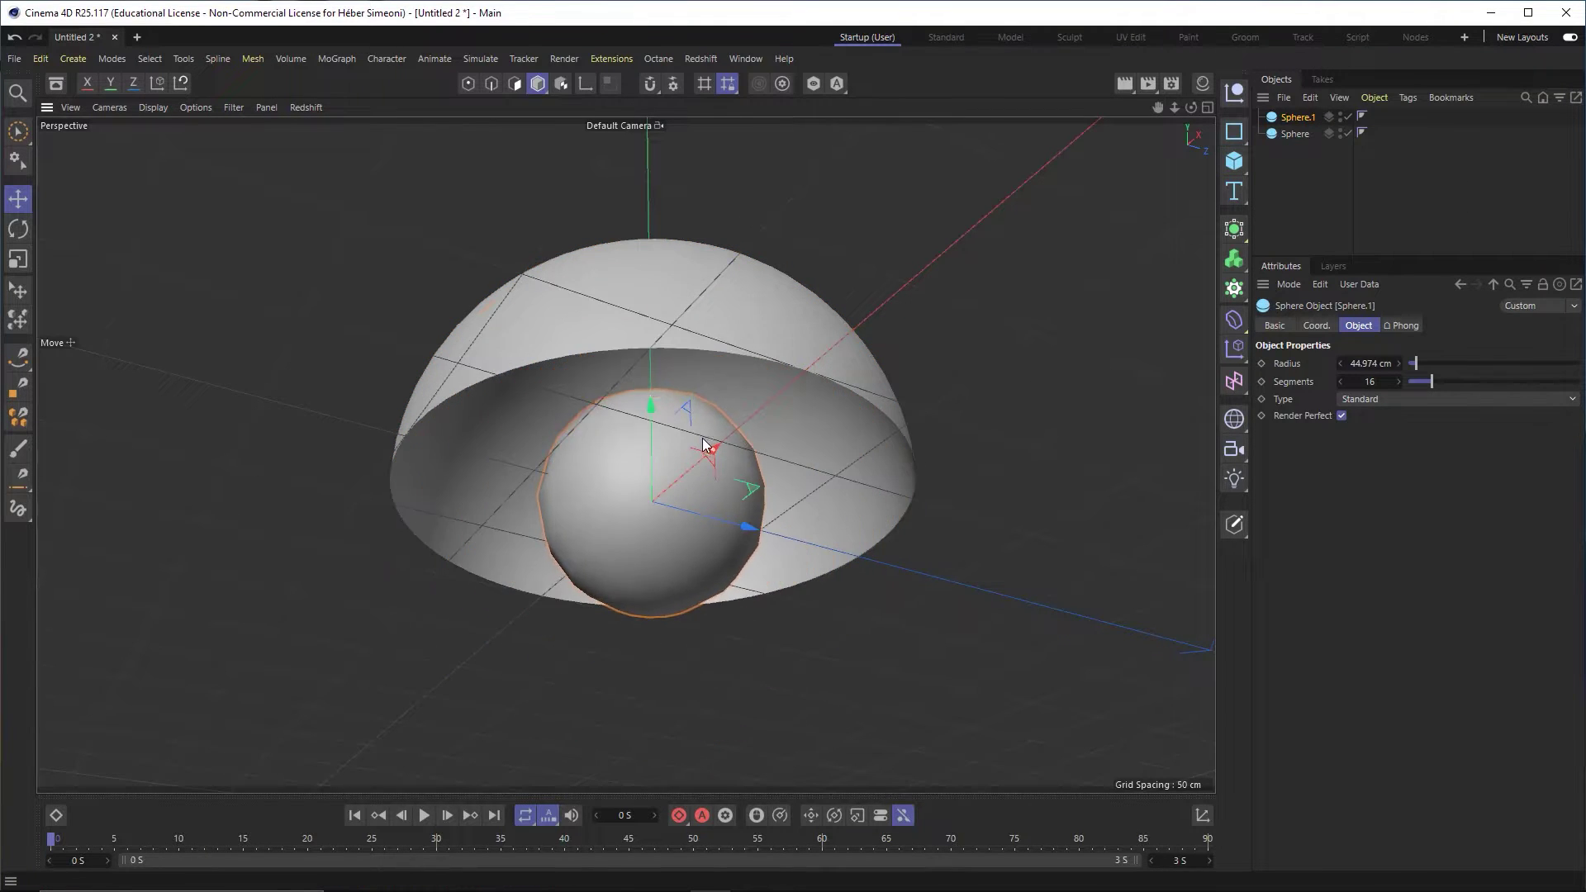
pyautogui.moveTo(656, 395); pyautogui.dragTo(666, 295)
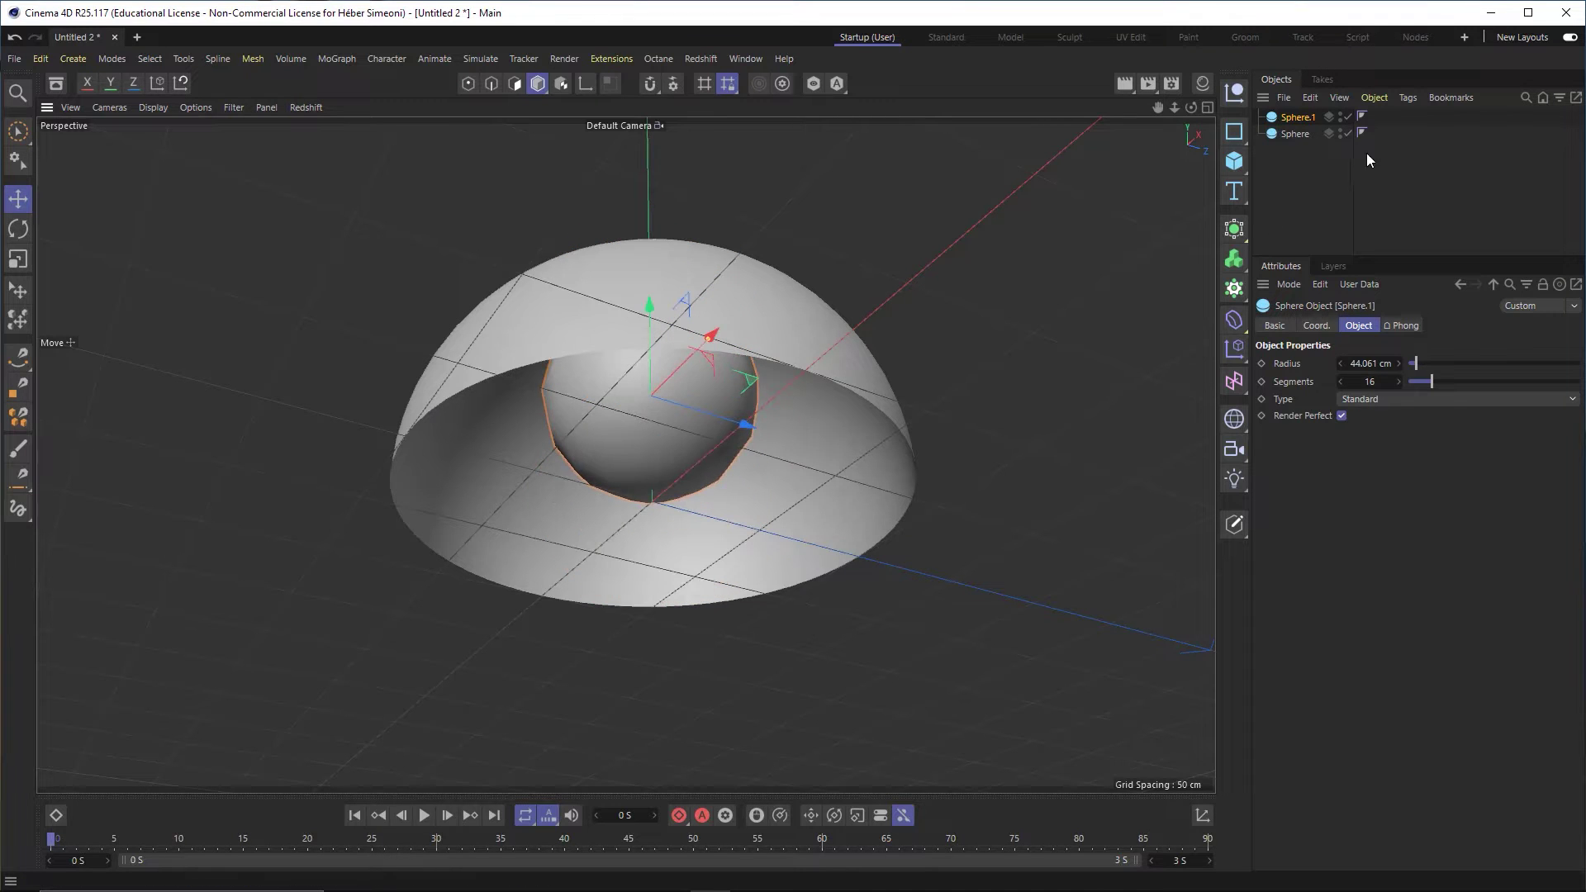
pyautogui.press('Delete')
pyautogui.moveTo(715, 403)
pyautogui.keyDown('alt'); pyautogui.mouseDown()
pyautogui.moveTo(682, 443)
pyautogui.moveTo(701, 405)
pyautogui.moveTo(642, 434)
pyautogui.mouseUp(); pyautogui.keyUp('alt')
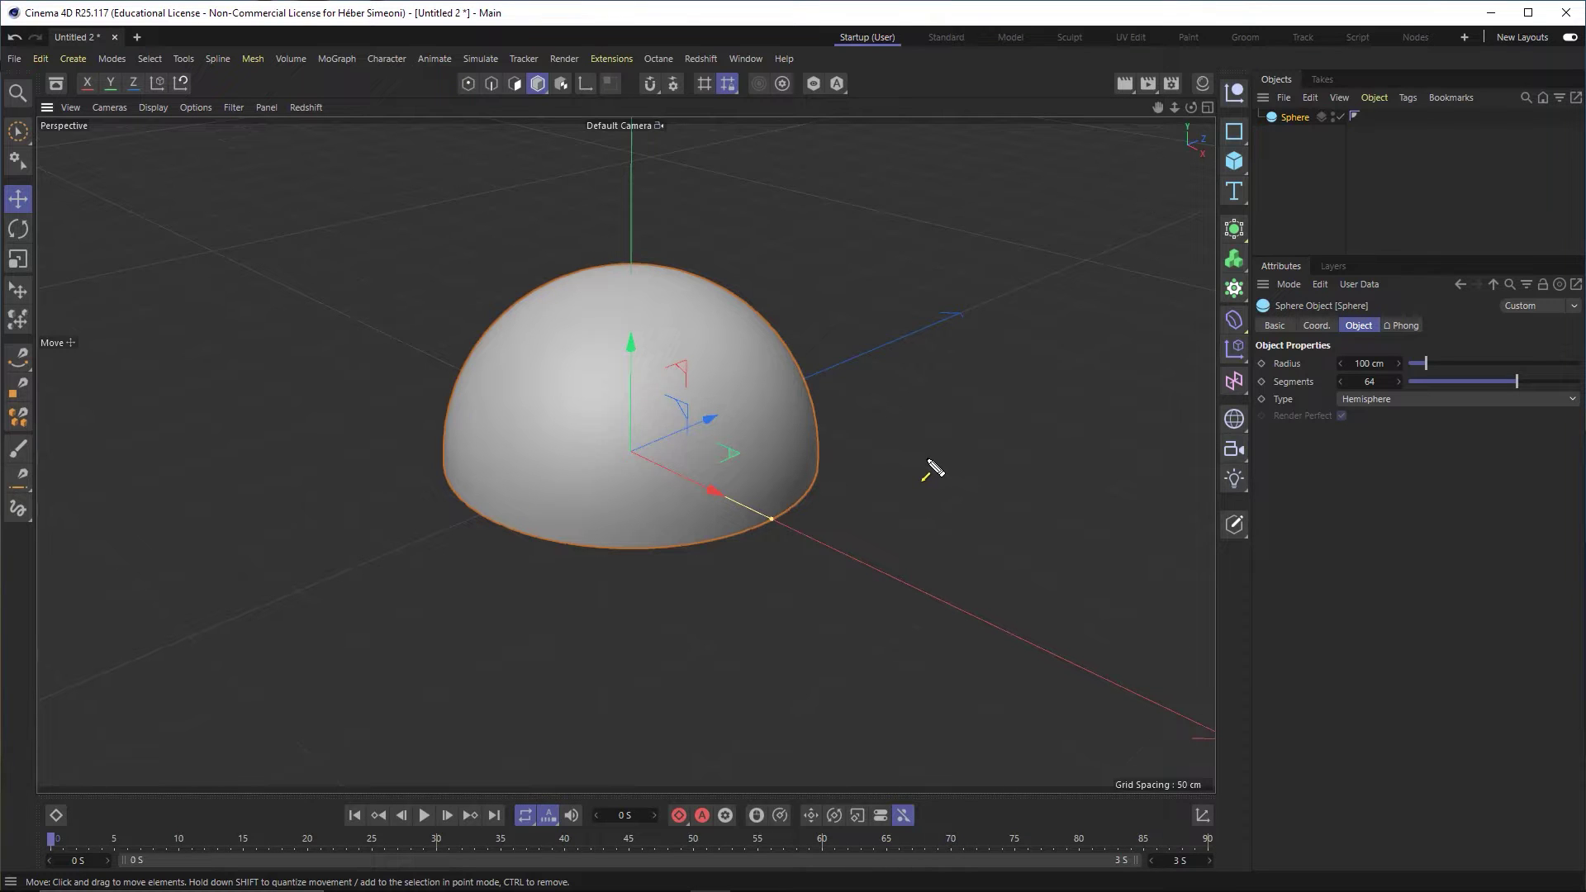
# Add a Cloth Surface generator and nest the Sphere inside it as a child.
pyautogui.moveTo(890, 613); pyautogui.dragTo(1226, 235)
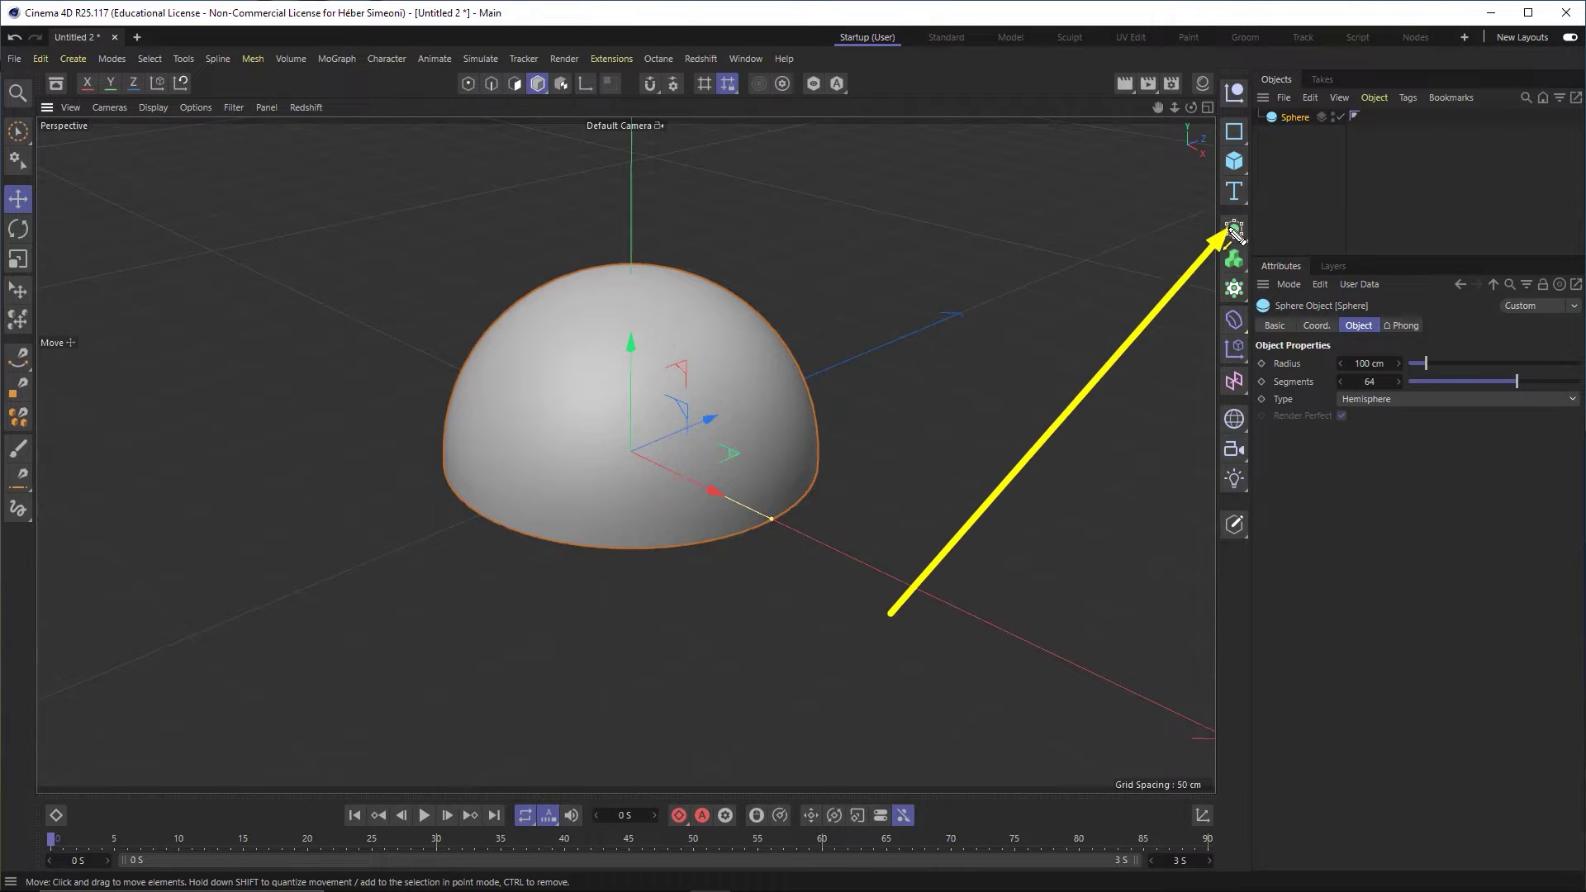
pyautogui.click(1234, 231)
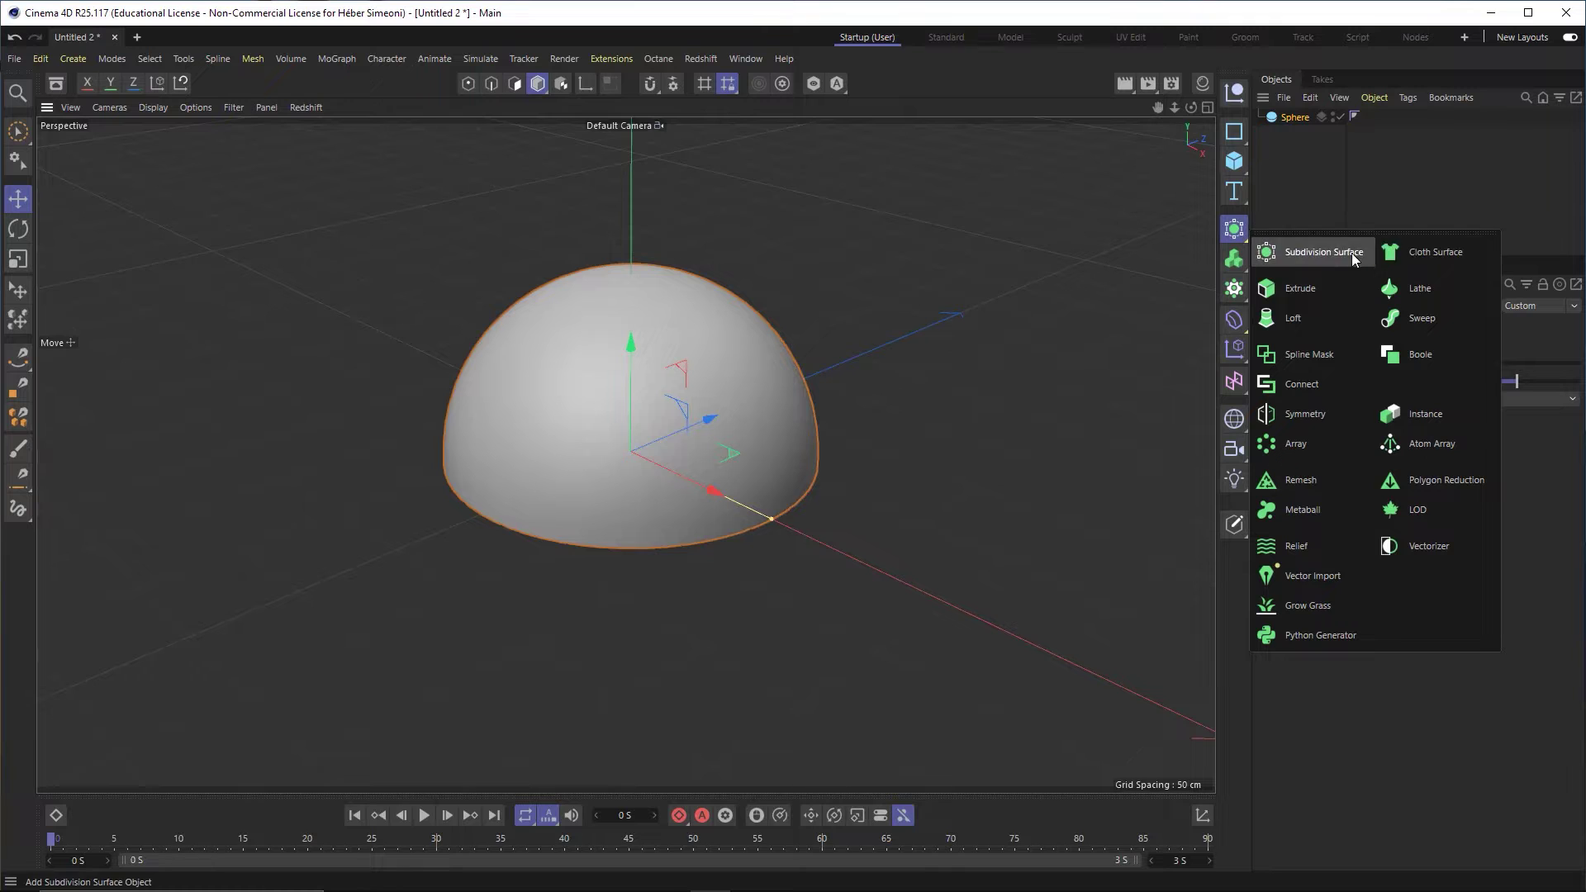
pyautogui.click(1452, 260)
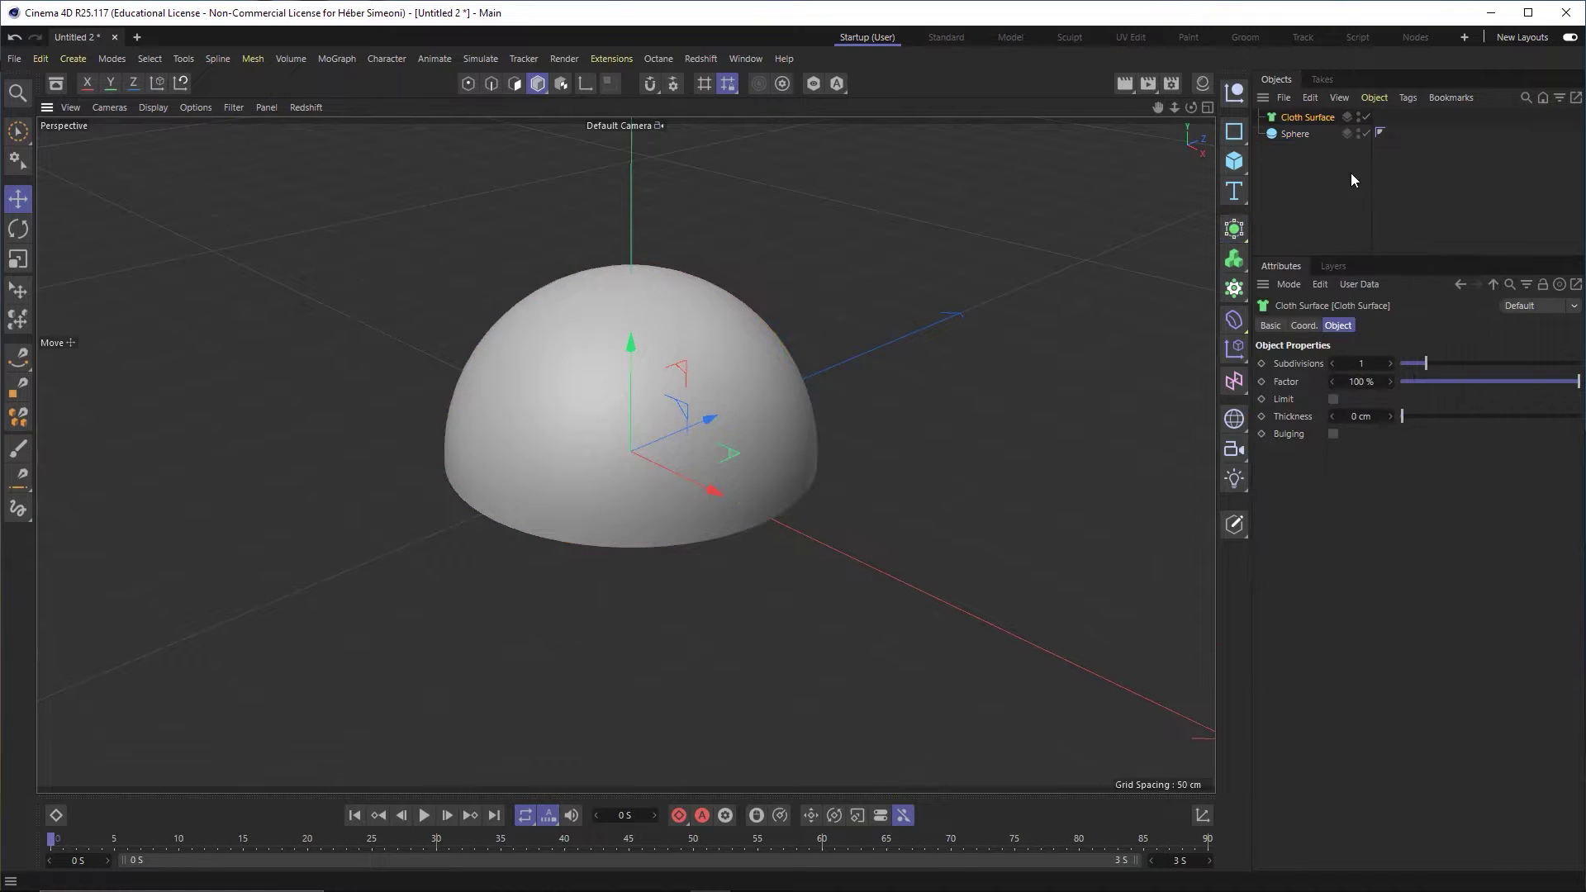
pyautogui.scroll(2, 660, 453)
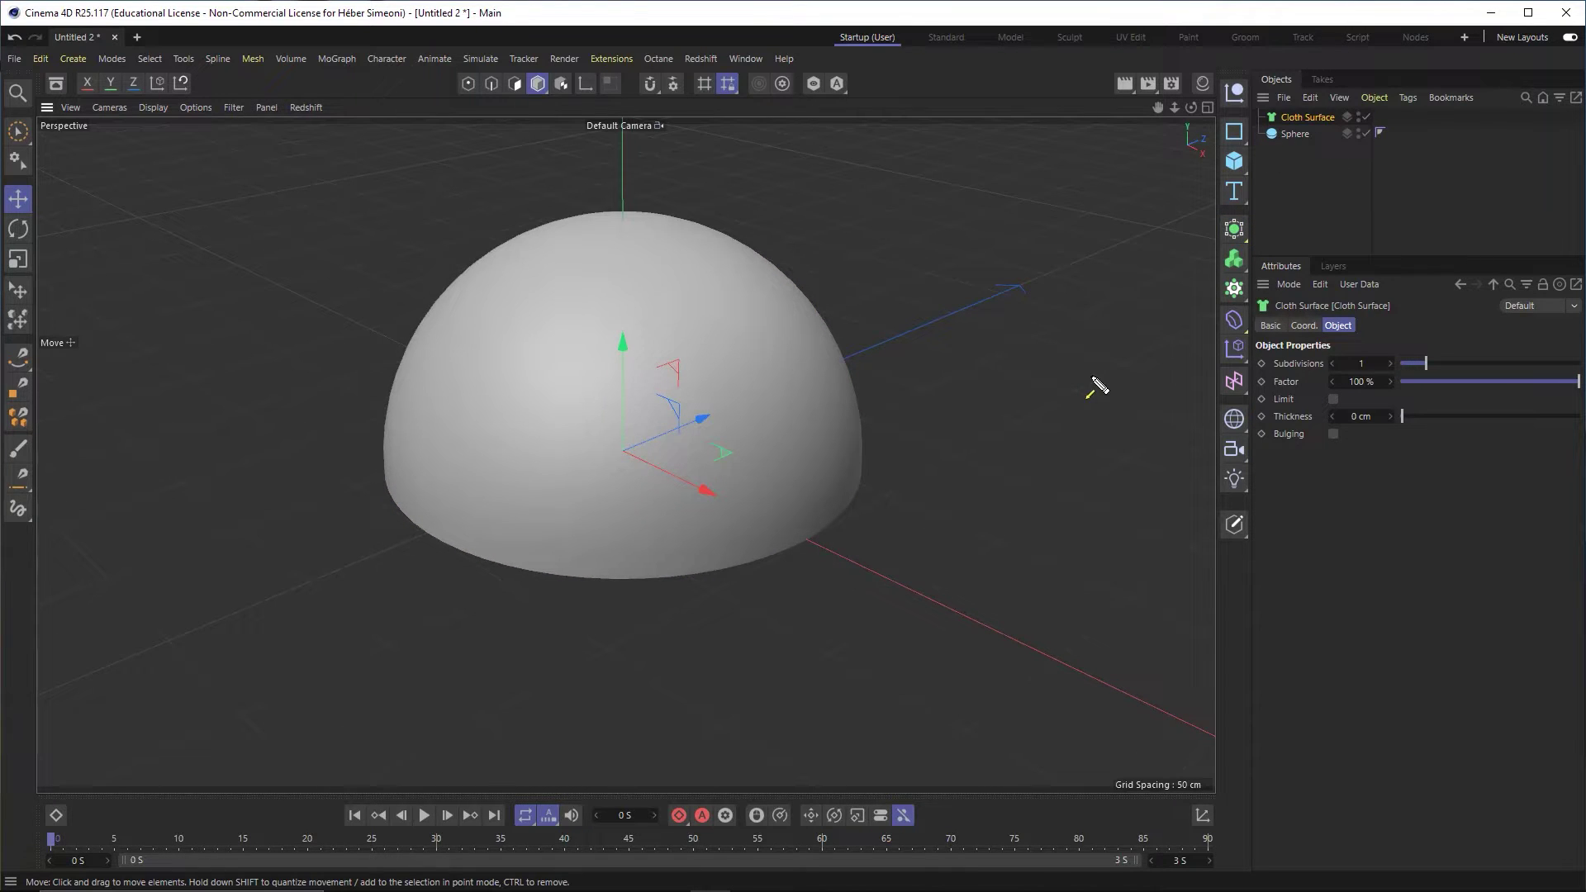
pyautogui.moveTo(1221, 507); pyautogui.dragTo(1294, 126)
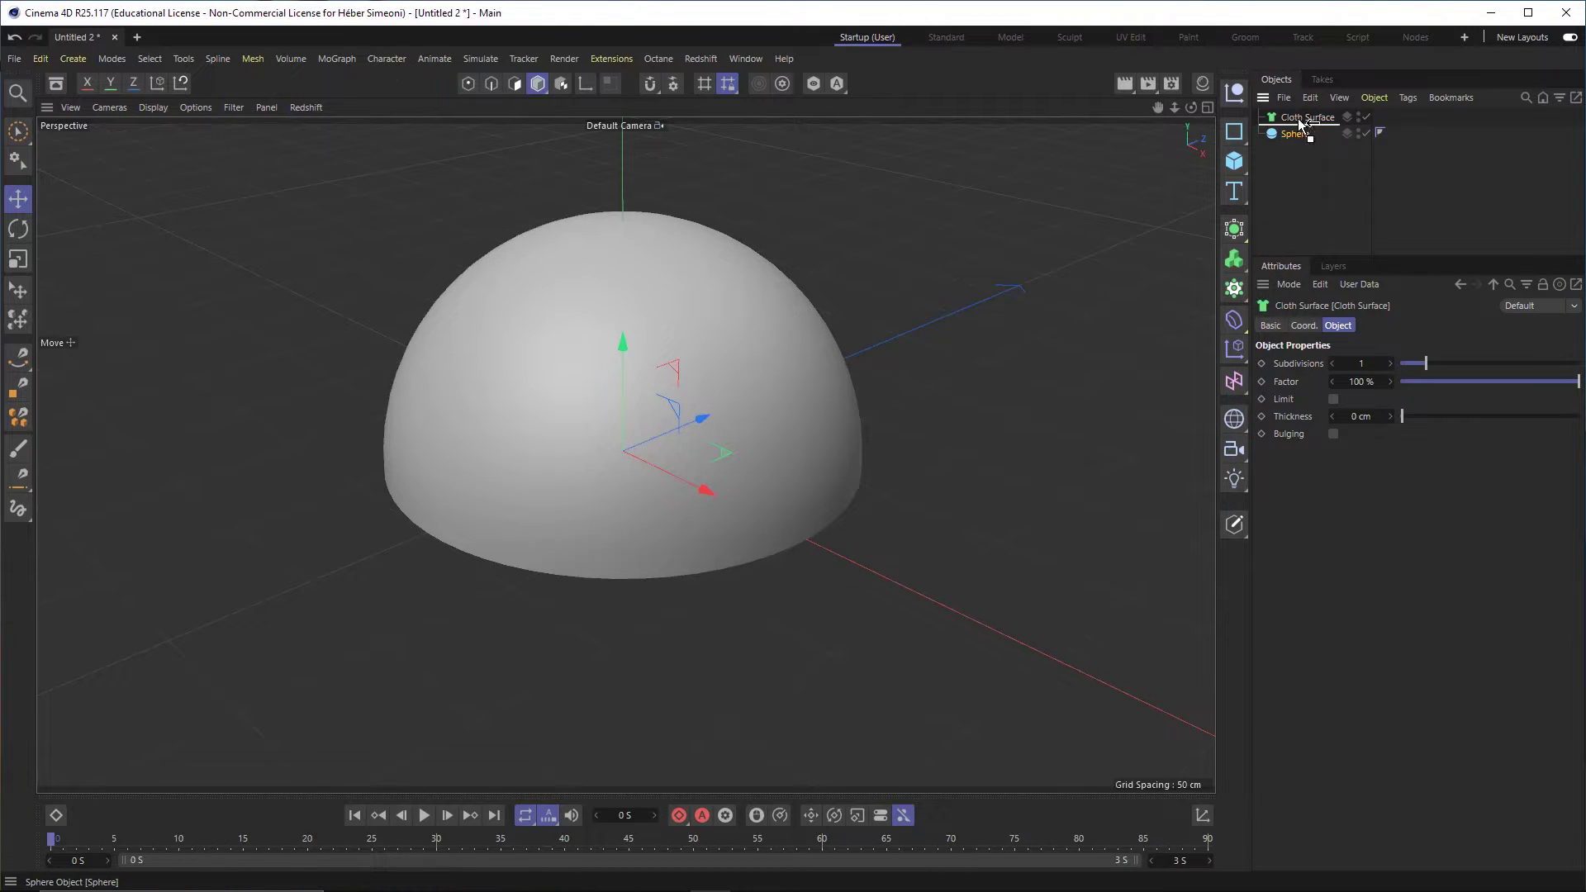
pyautogui.moveTo(1297, 118); pyautogui.dragTo(1296, 116)
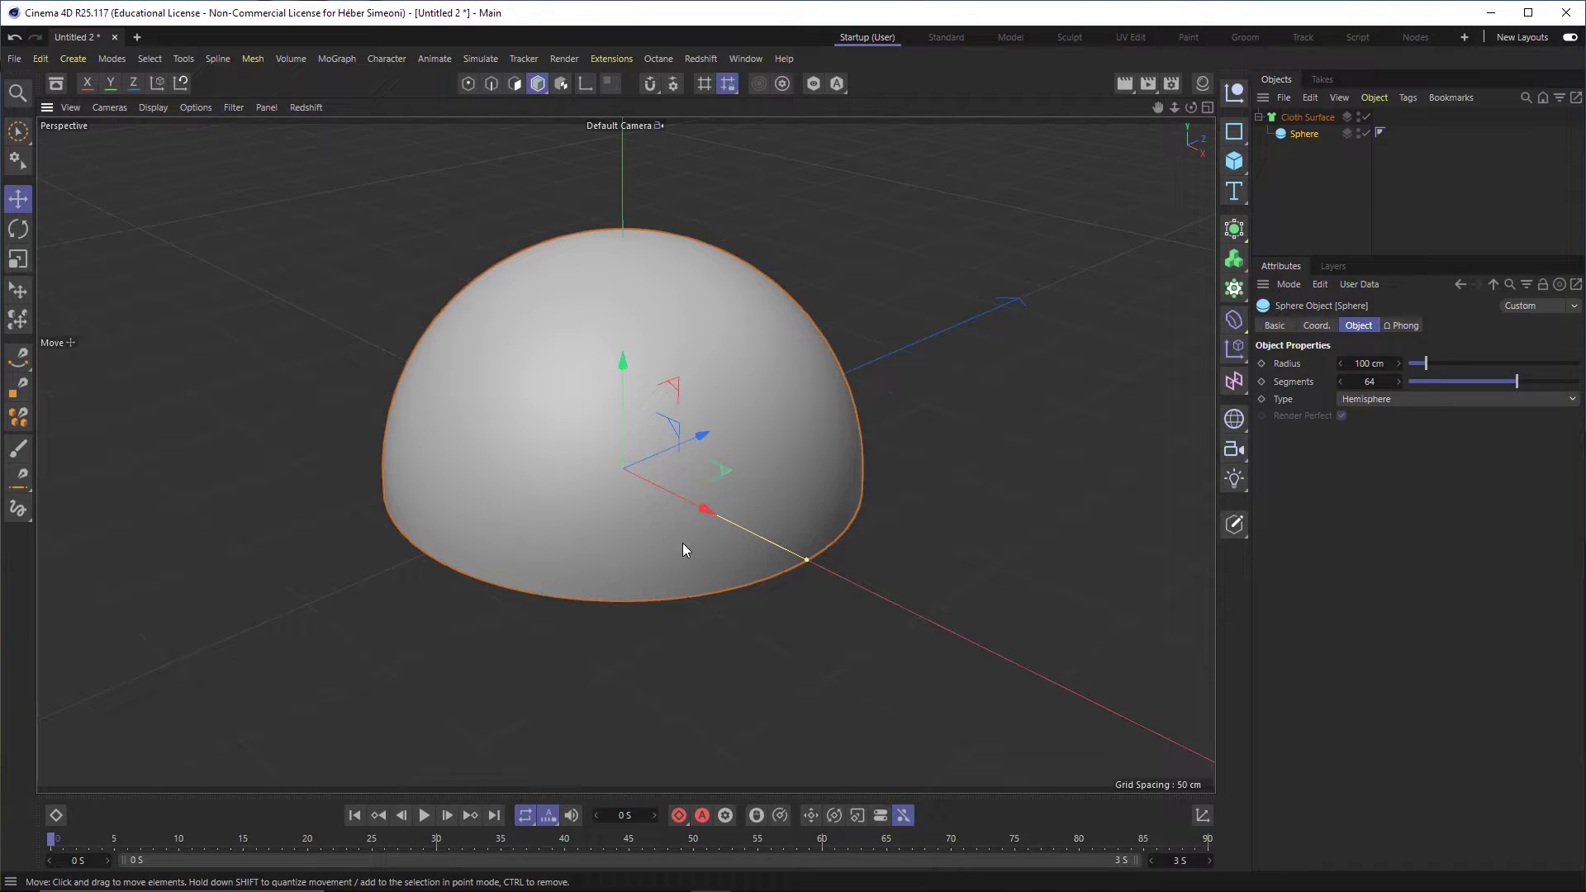
pyautogui.moveTo(682, 543)
pyautogui.keyDown('alt'); pyautogui.mouseDown()
pyautogui.moveTo(637, 354)
pyautogui.moveTo(782, 582)
pyautogui.moveTo(722, 459)
pyautogui.moveTo(768, 438)
pyautogui.moveTo(765, 527)
pyautogui.moveTo(1010, 433)
pyautogui.mouseUp(); pyautogui.keyUp('alt')
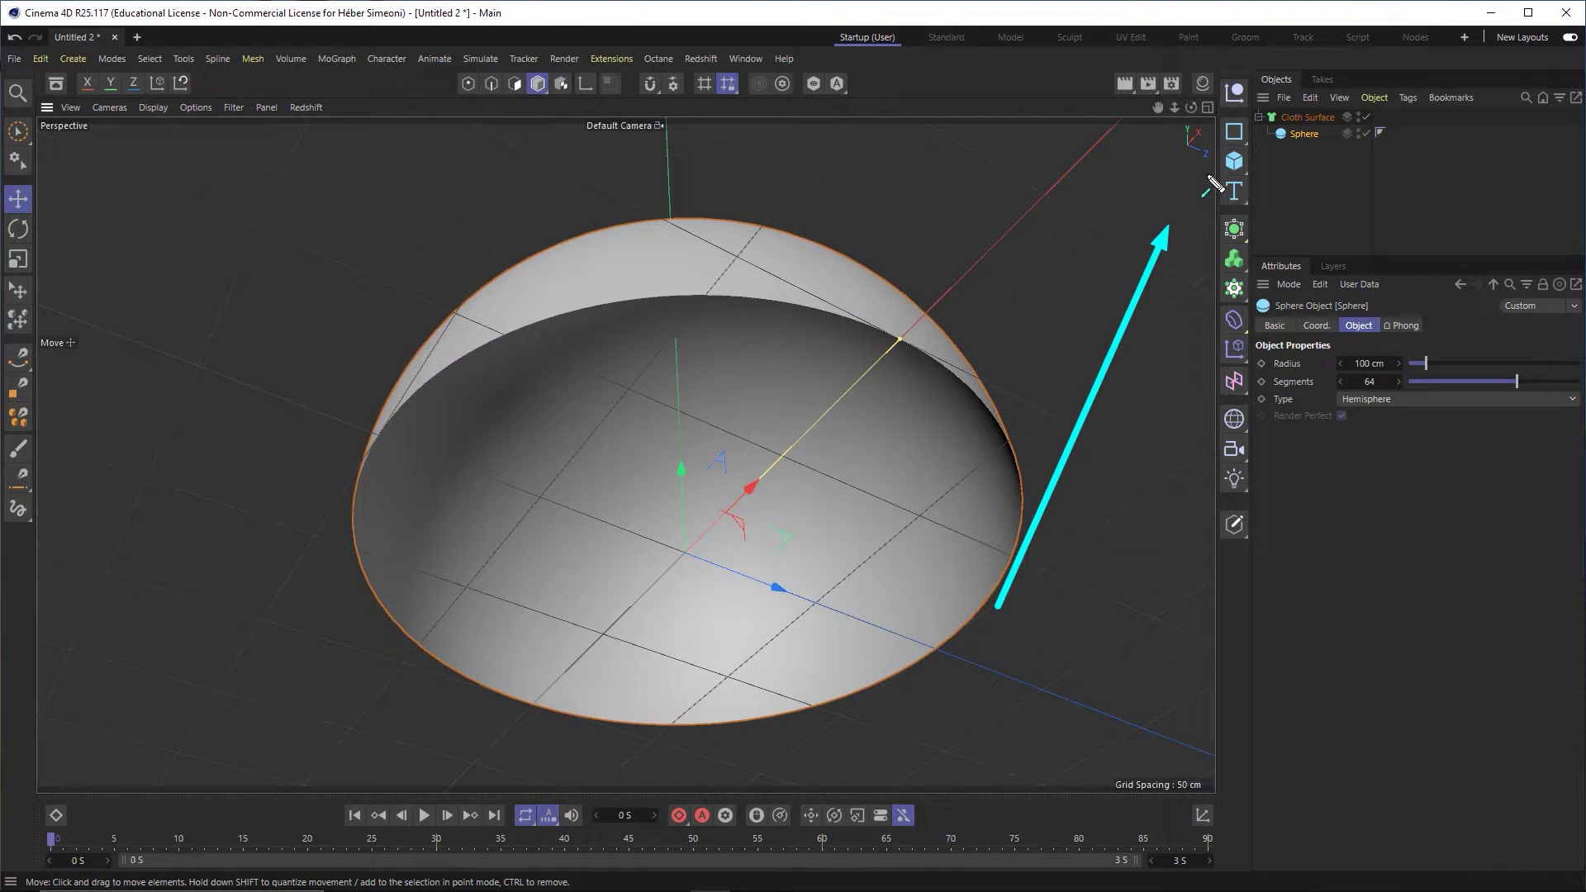
# Set the Cloth Surface Thickness to -20 cm and orbit to check the bowl's wall.
pyautogui.click(1299, 117)
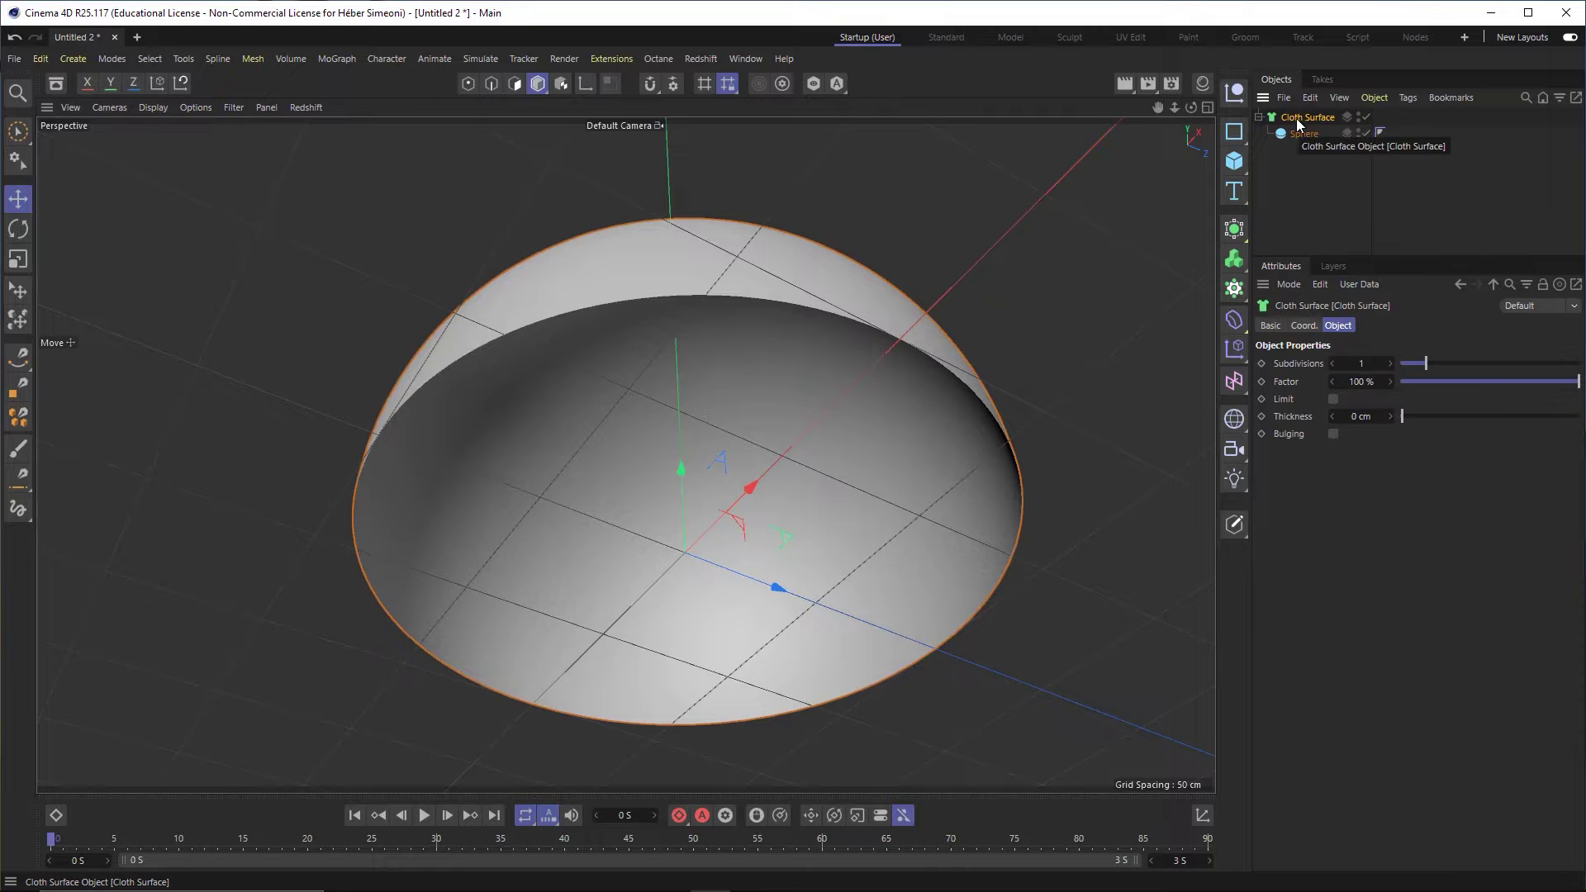
pyautogui.click(1369, 417)
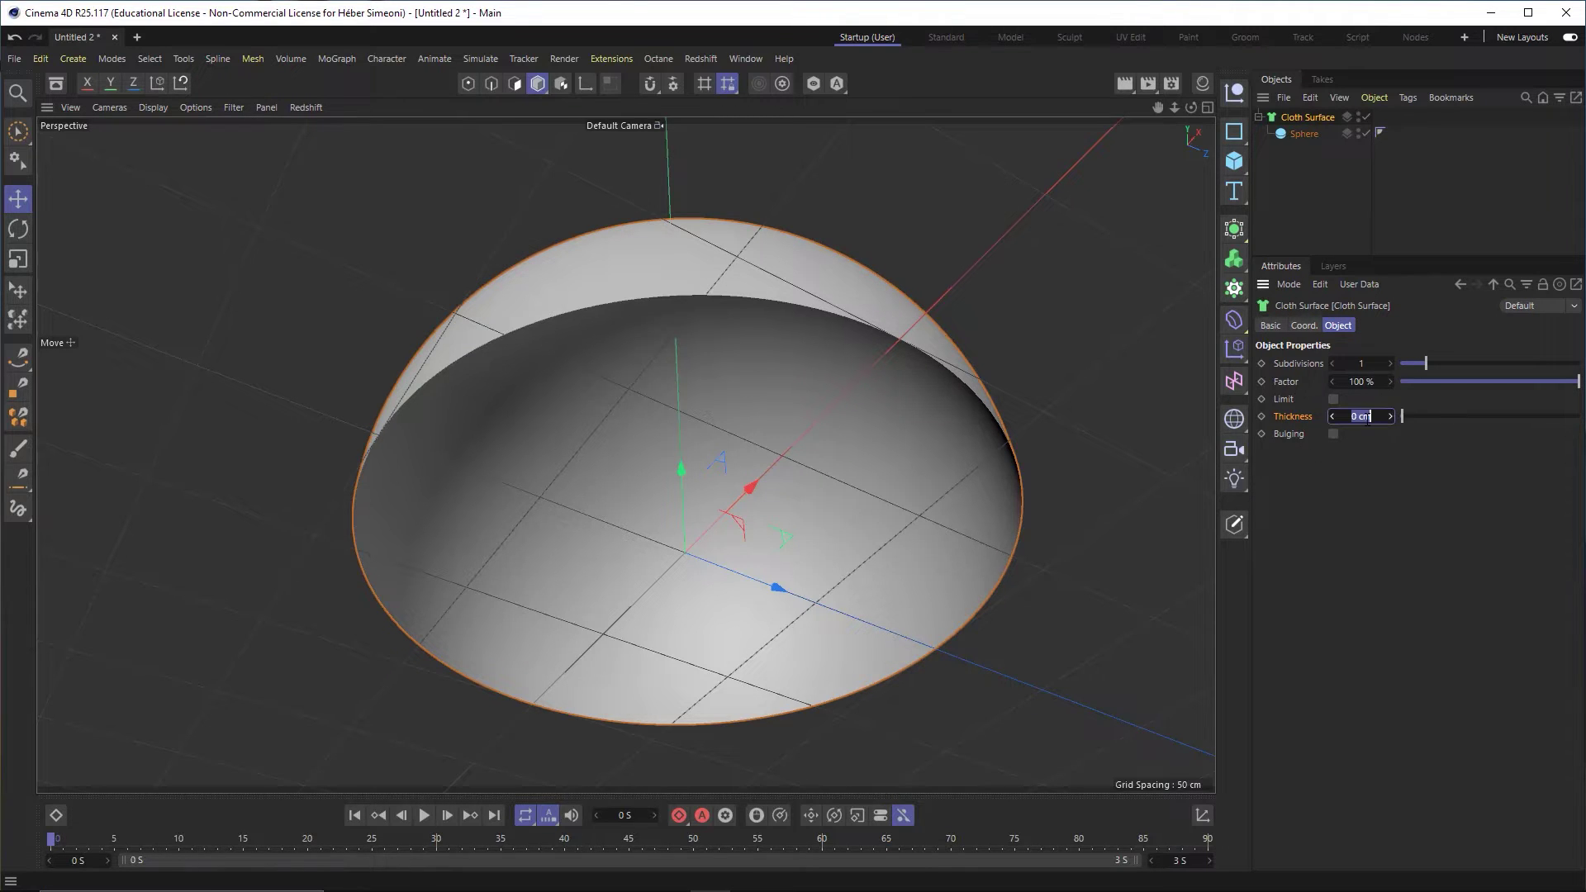
pyautogui.write('-20')
pyautogui.press('Return')
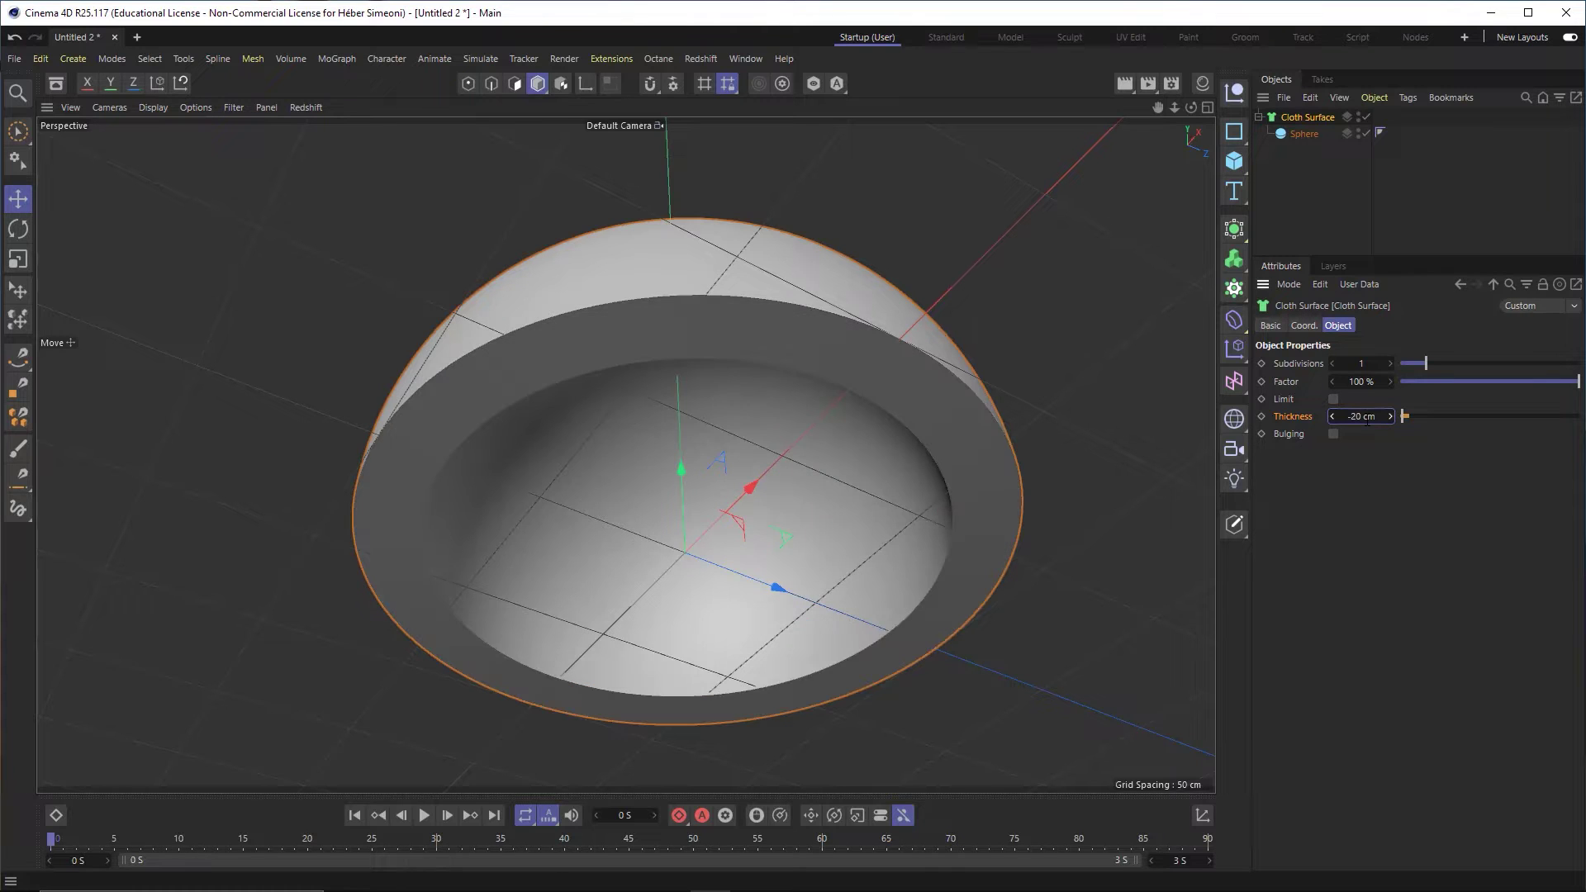
pyautogui.write('20')
pyautogui.press('Return')
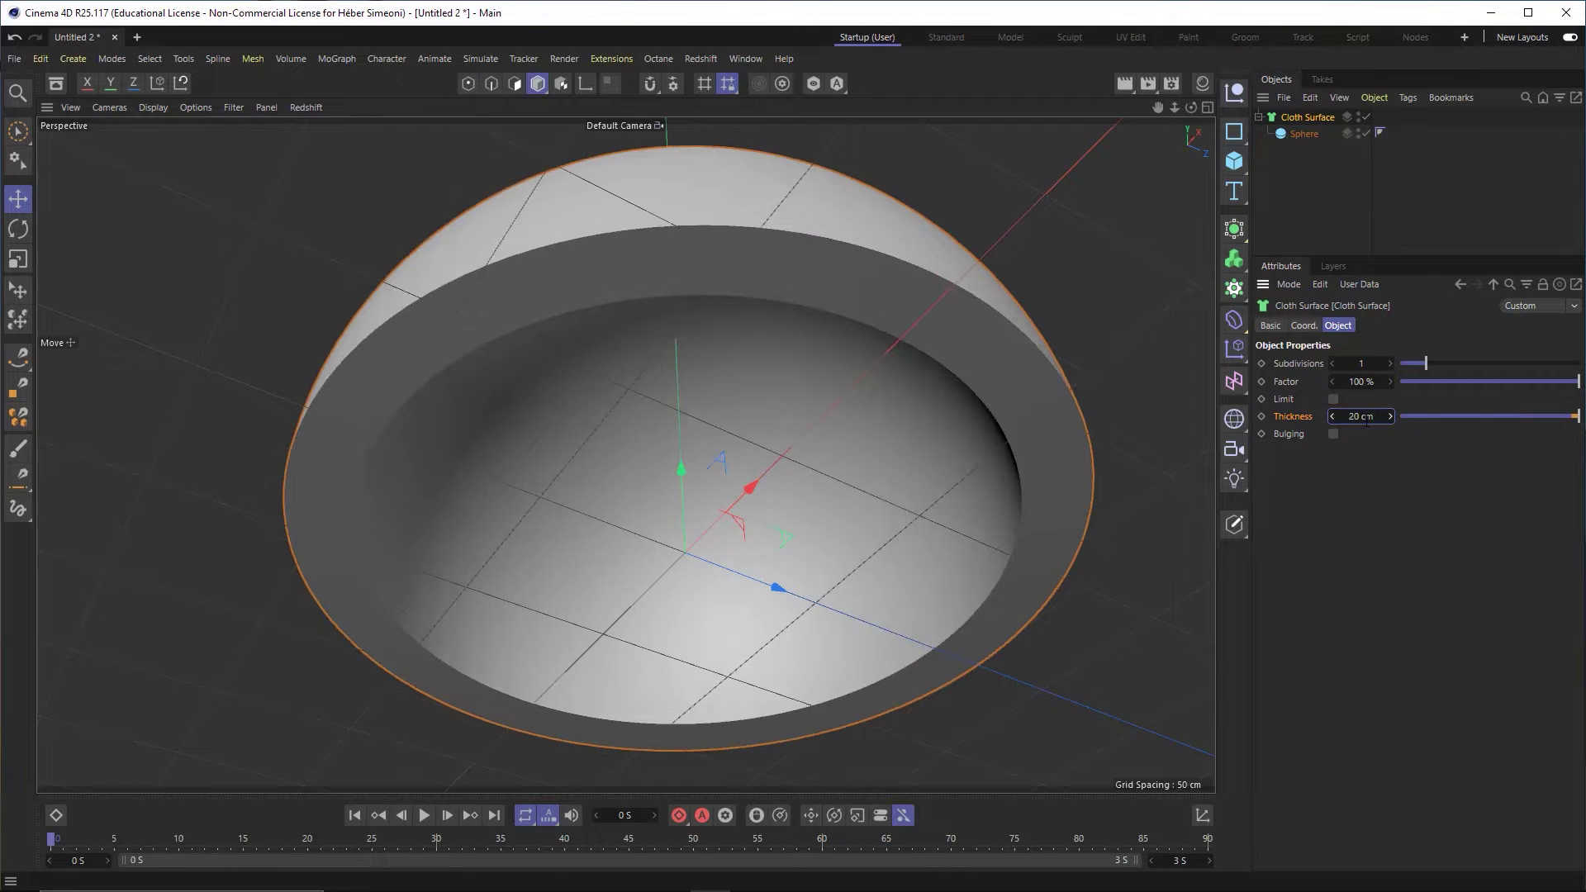
pyautogui.moveTo(1080, 195)
pyautogui.mouseDown()
pyautogui.moveTo(977, 390)
pyautogui.moveTo(1103, 300)
pyautogui.mouseUp()
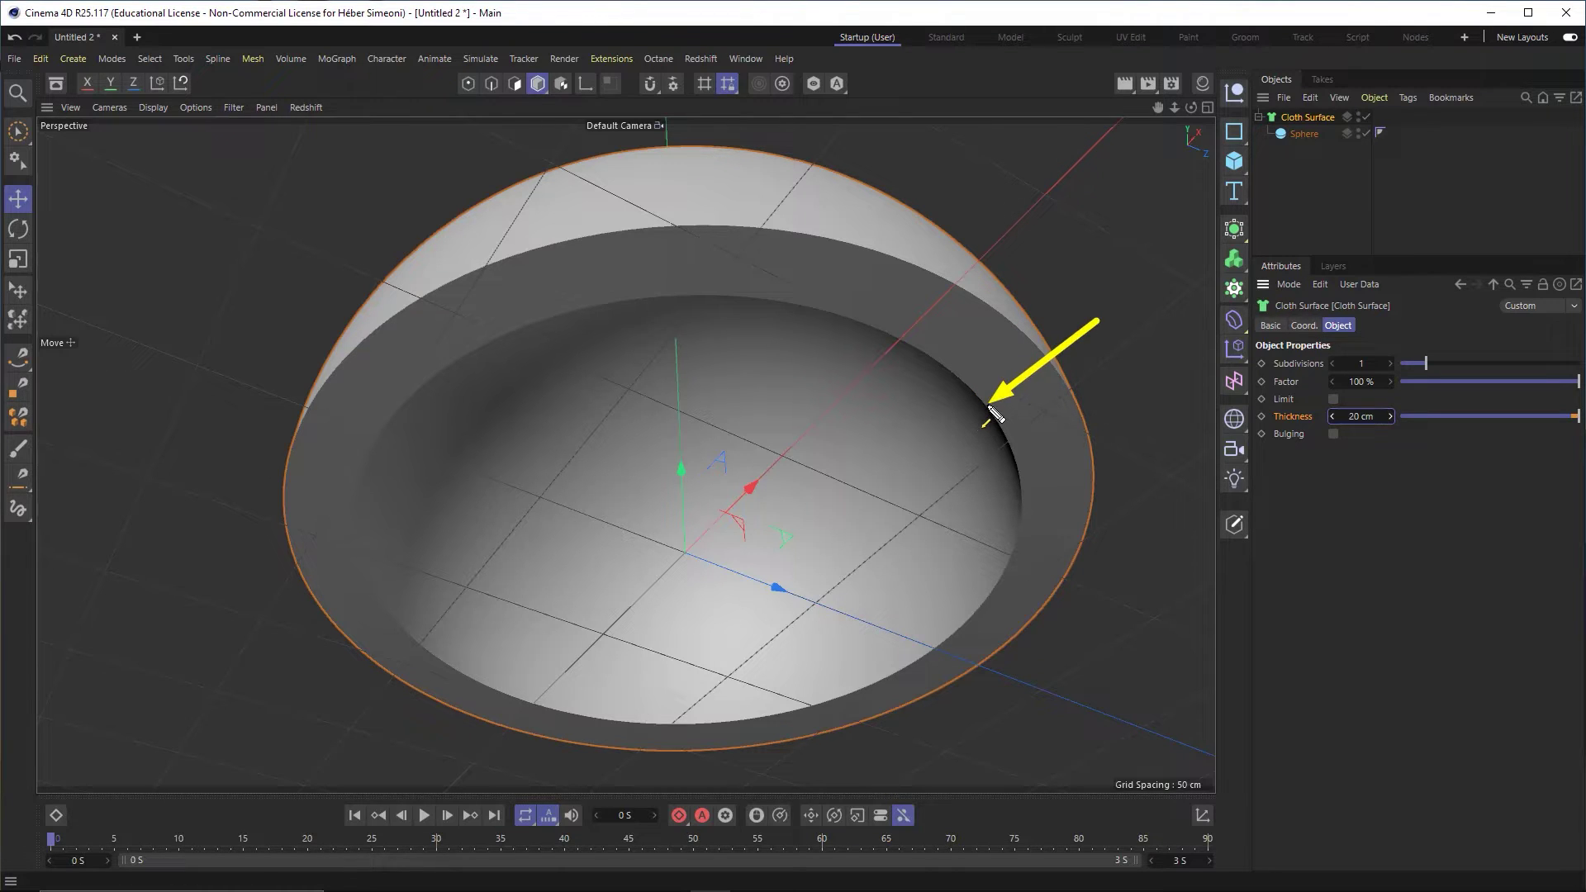
pyautogui.click(1362, 417)
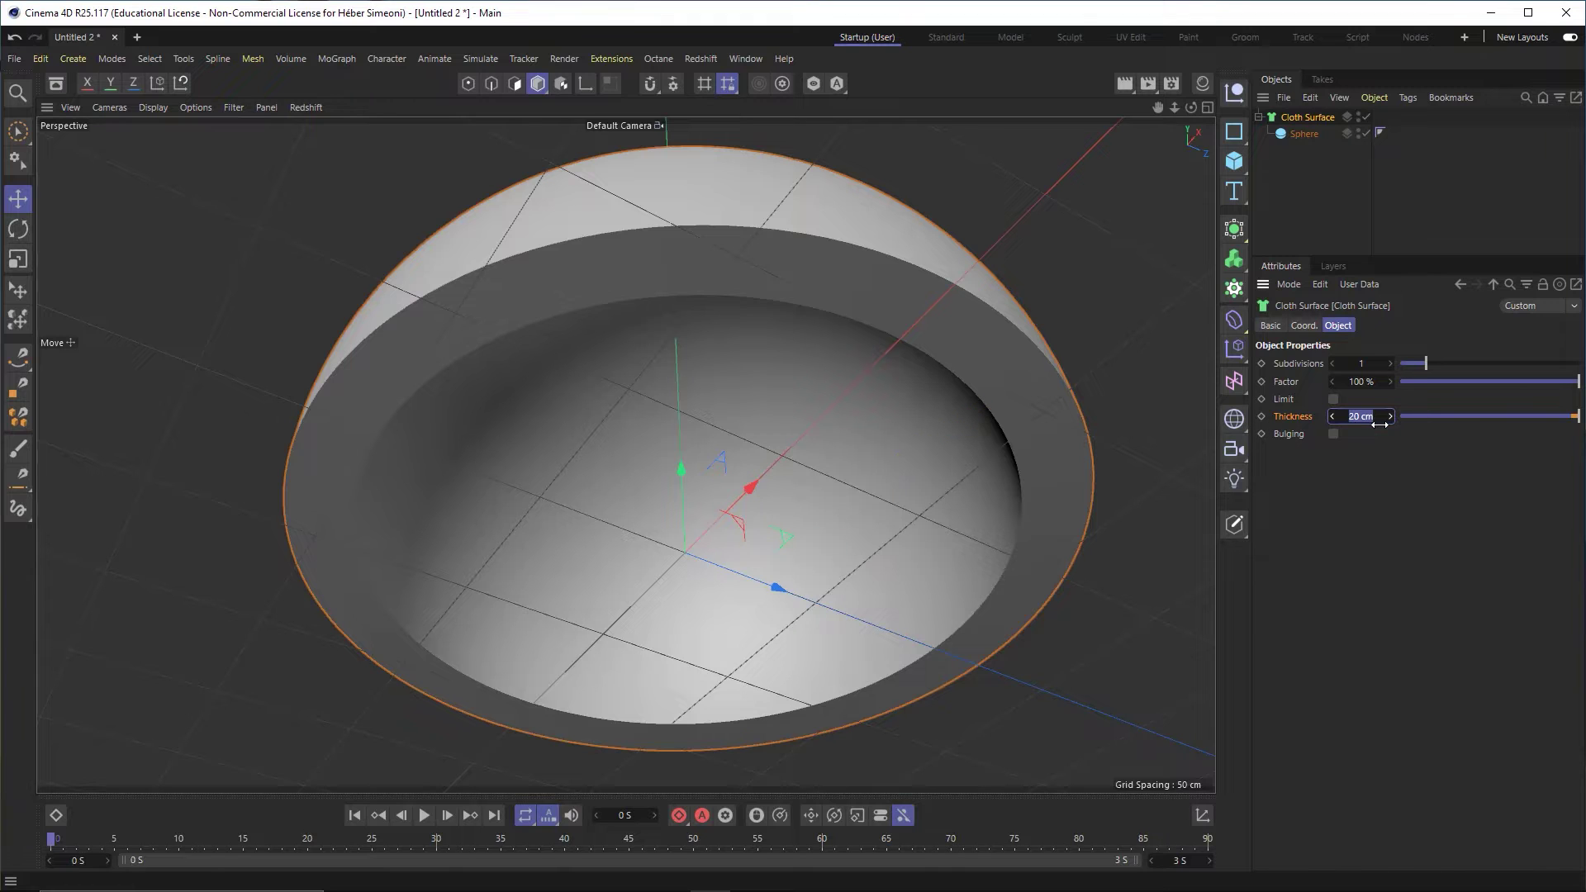
pyautogui.write('-20')
pyautogui.press('Return')
pyautogui.moveTo(742, 389)
pyautogui.keyDown('alt'); pyautogui.mouseDown()
pyautogui.moveTo(714, 310)
pyautogui.moveTo(726, 514)
pyautogui.moveTo(881, 368)
pyautogui.mouseUp(); pyautogui.keyUp('alt')
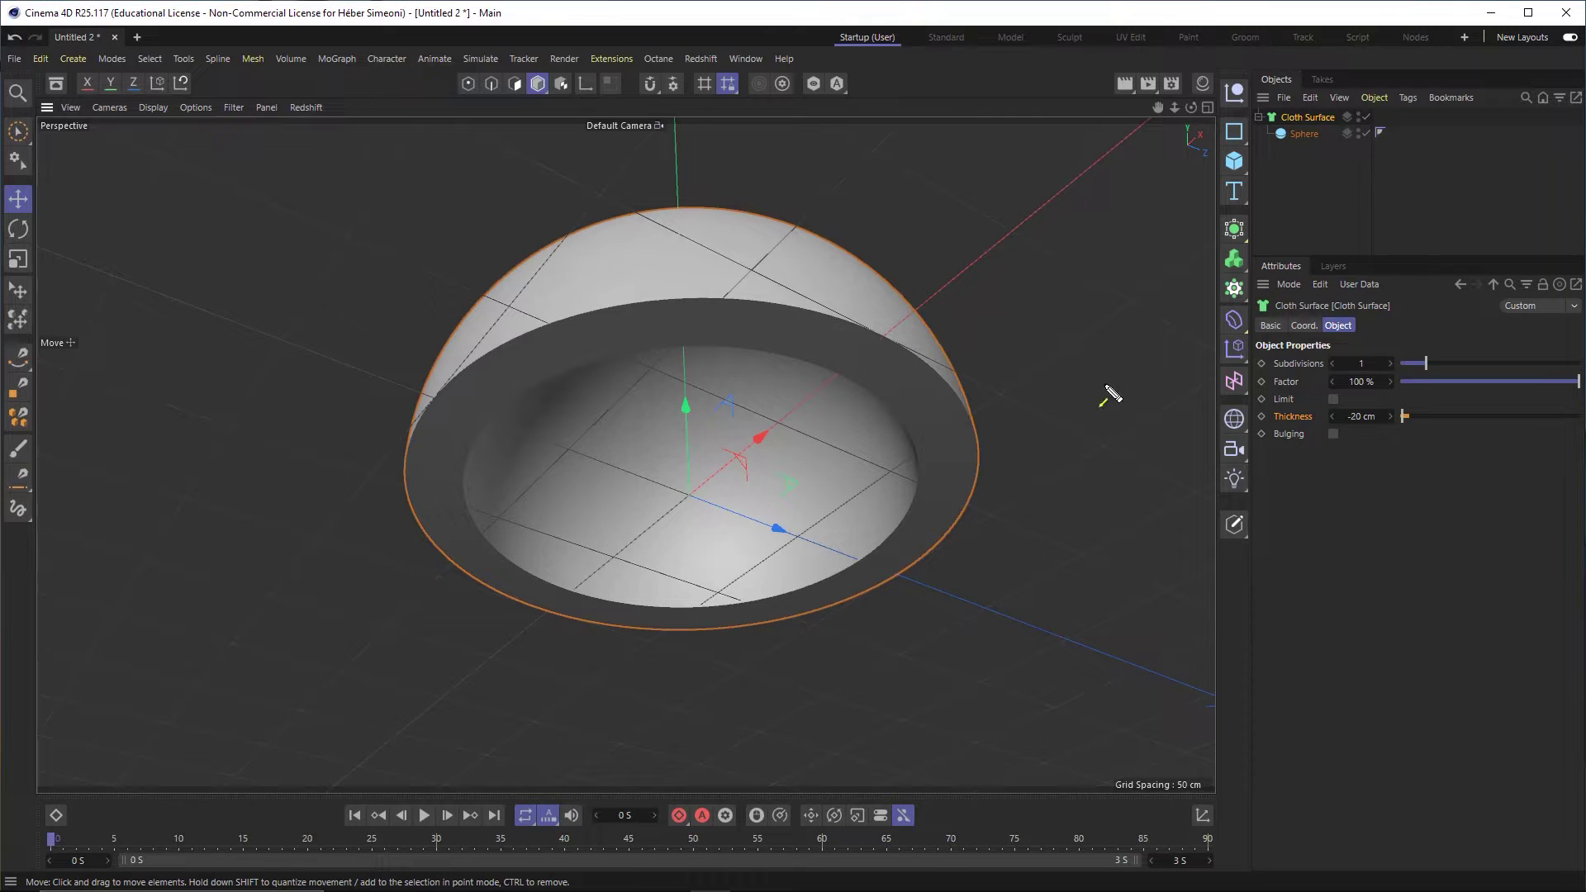
pyautogui.moveTo(867, 561); pyautogui.dragTo(1323, 125)
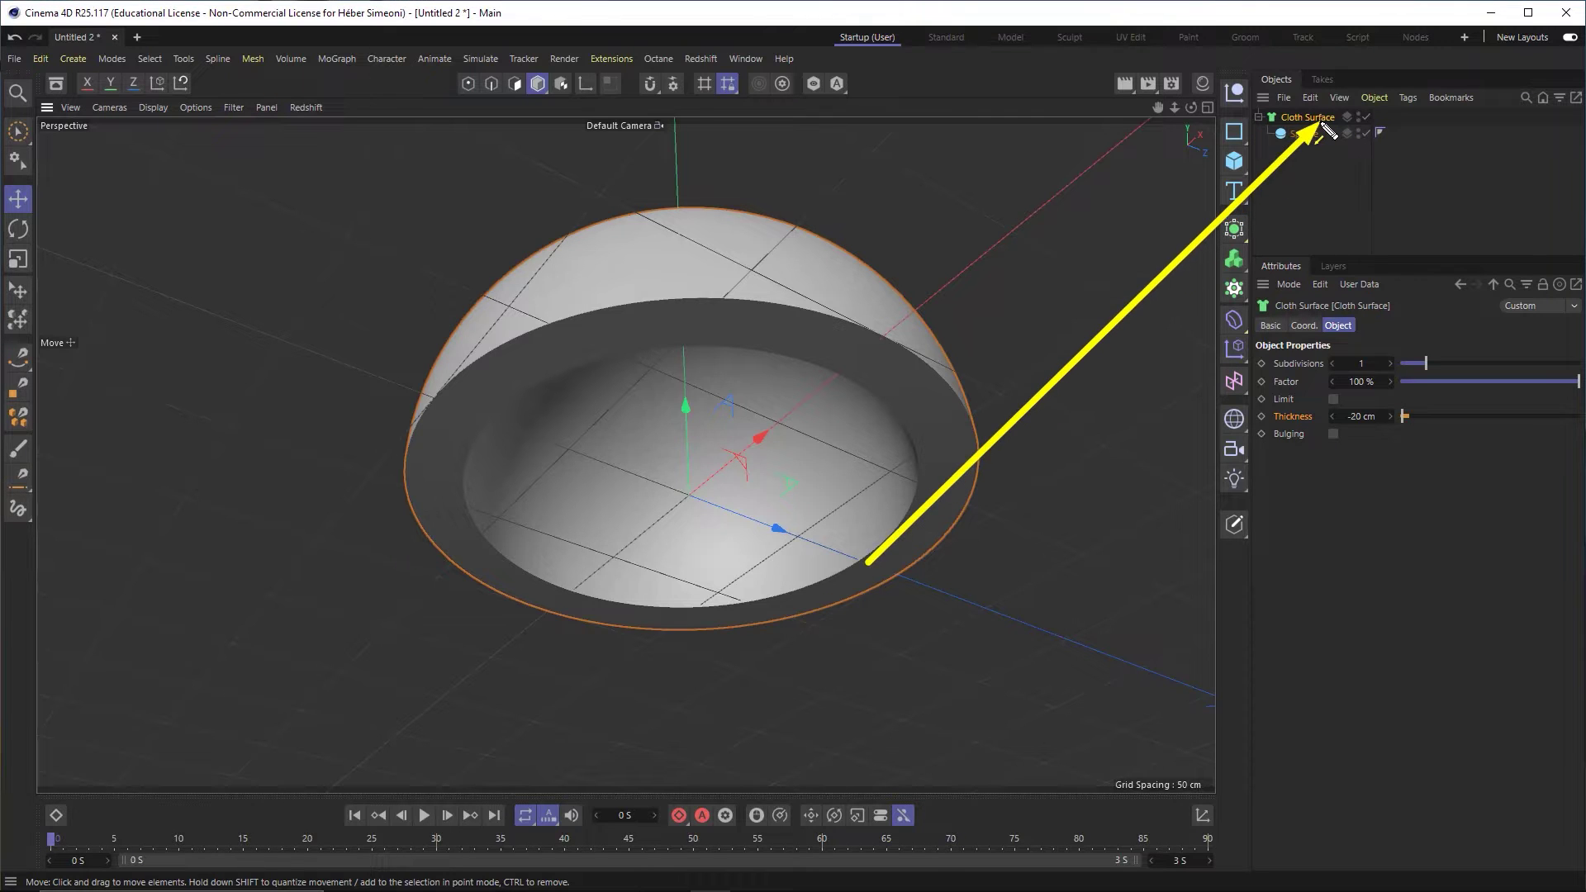
# Switch the viewport to Gouraud Shading (Lines) to show the mesh wireframe.
pyautogui.click(152, 108)
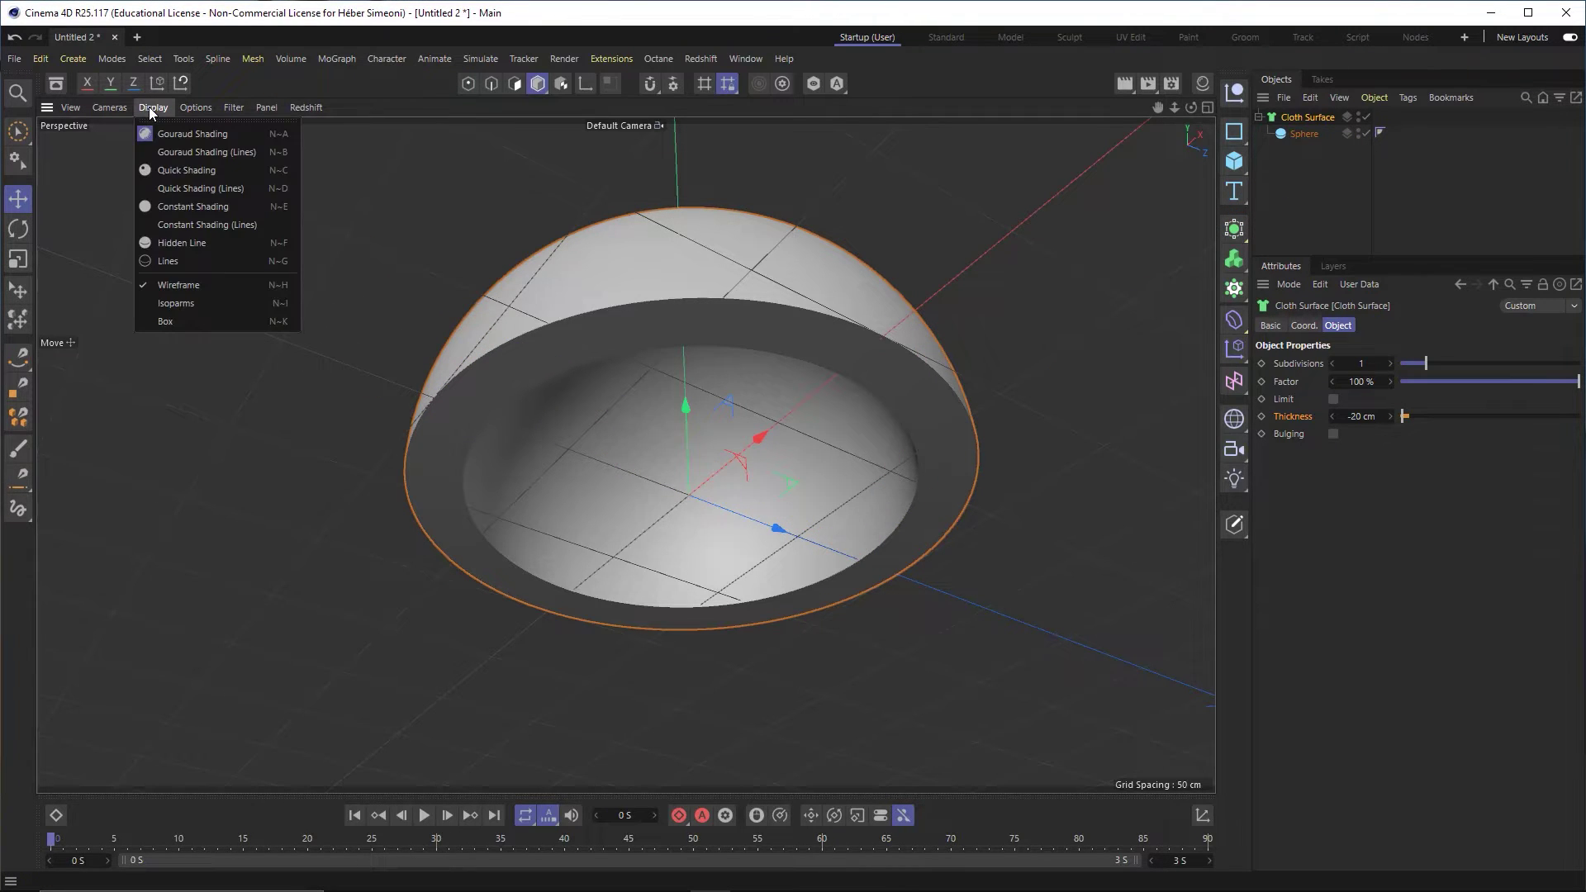
pyautogui.click(191, 151)
pyautogui.moveTo(945, 484)
pyautogui.keyDown('alt'); pyautogui.mouseDown()
pyautogui.moveTo(819, 354)
pyautogui.moveTo(666, 351)
pyautogui.moveTo(670, 439)
pyautogui.moveTo(787, 385)
pyautogui.moveTo(785, 413)
pyautogui.mouseUp(); pyautogui.keyUp('alt')
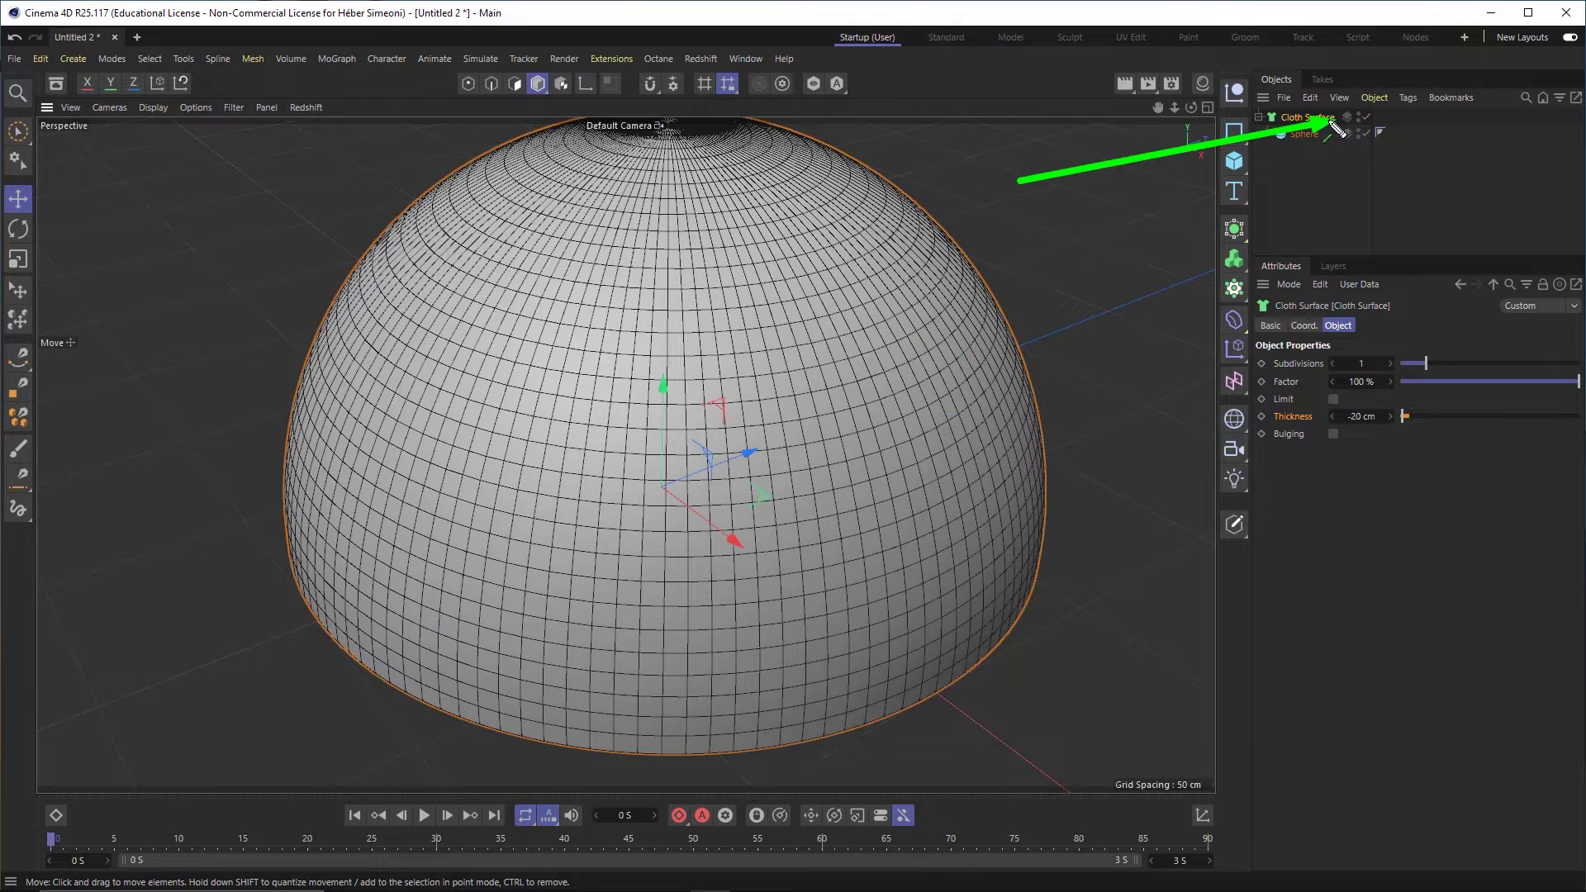
# Lower the Cloth Surface Subdivisions to 0 and inspect the hollow underside and rim.
pyautogui.click(1288, 364)
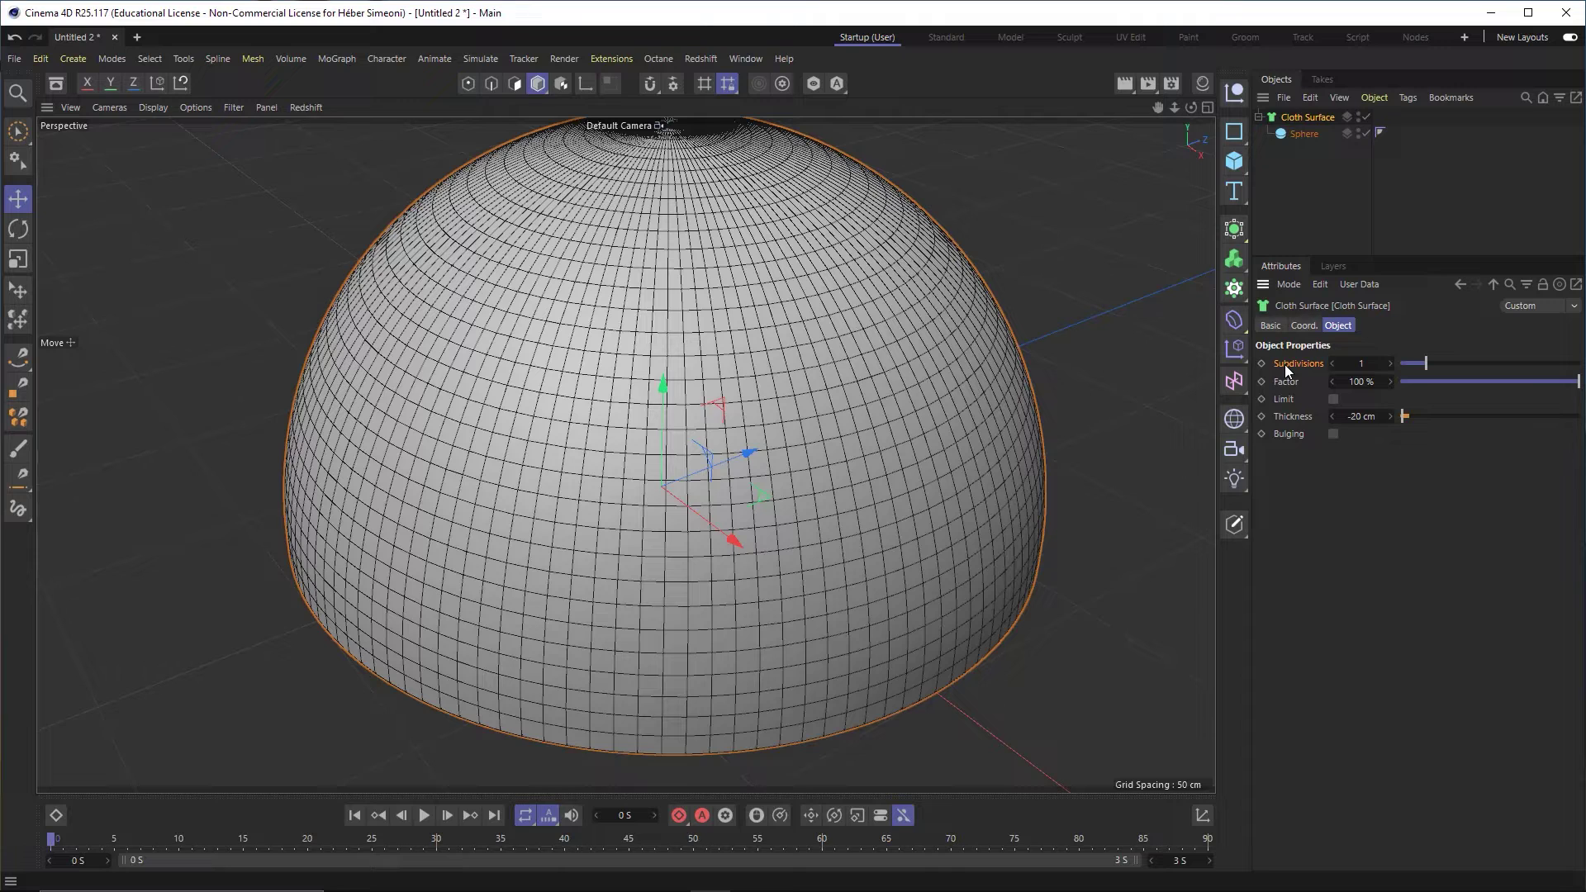
pyautogui.moveTo(1402, 372)
pyautogui.mouseDown()
pyautogui.moveTo(1417, 372)
pyautogui.moveTo(1393, 373)
pyautogui.mouseUp()
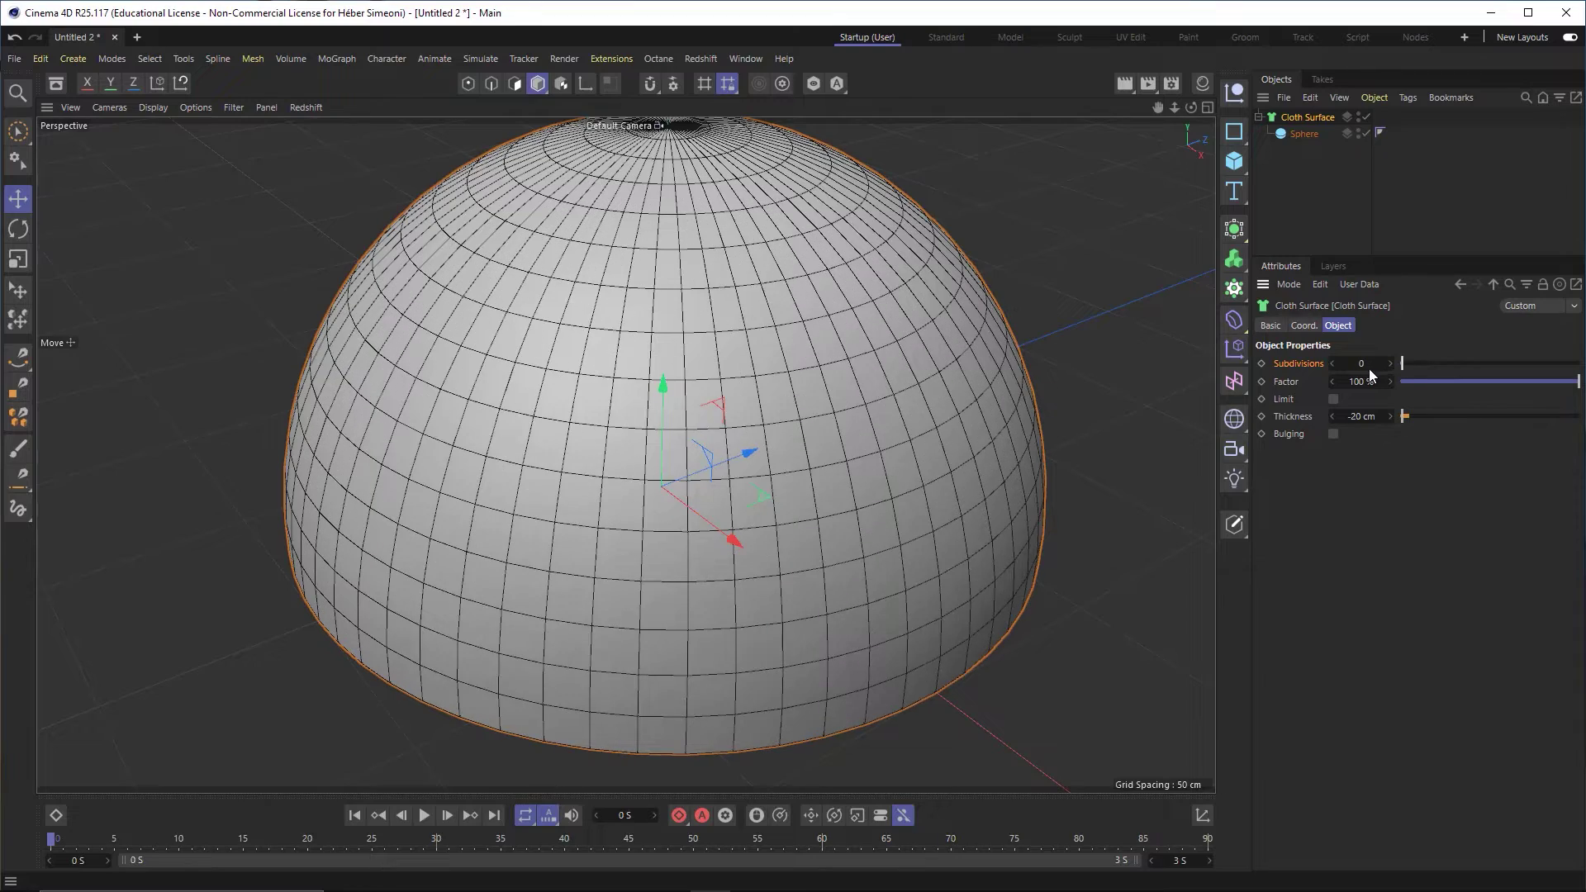
pyautogui.scroll(-3, 627, 438)
pyautogui.scroll(-2, 687, 388)
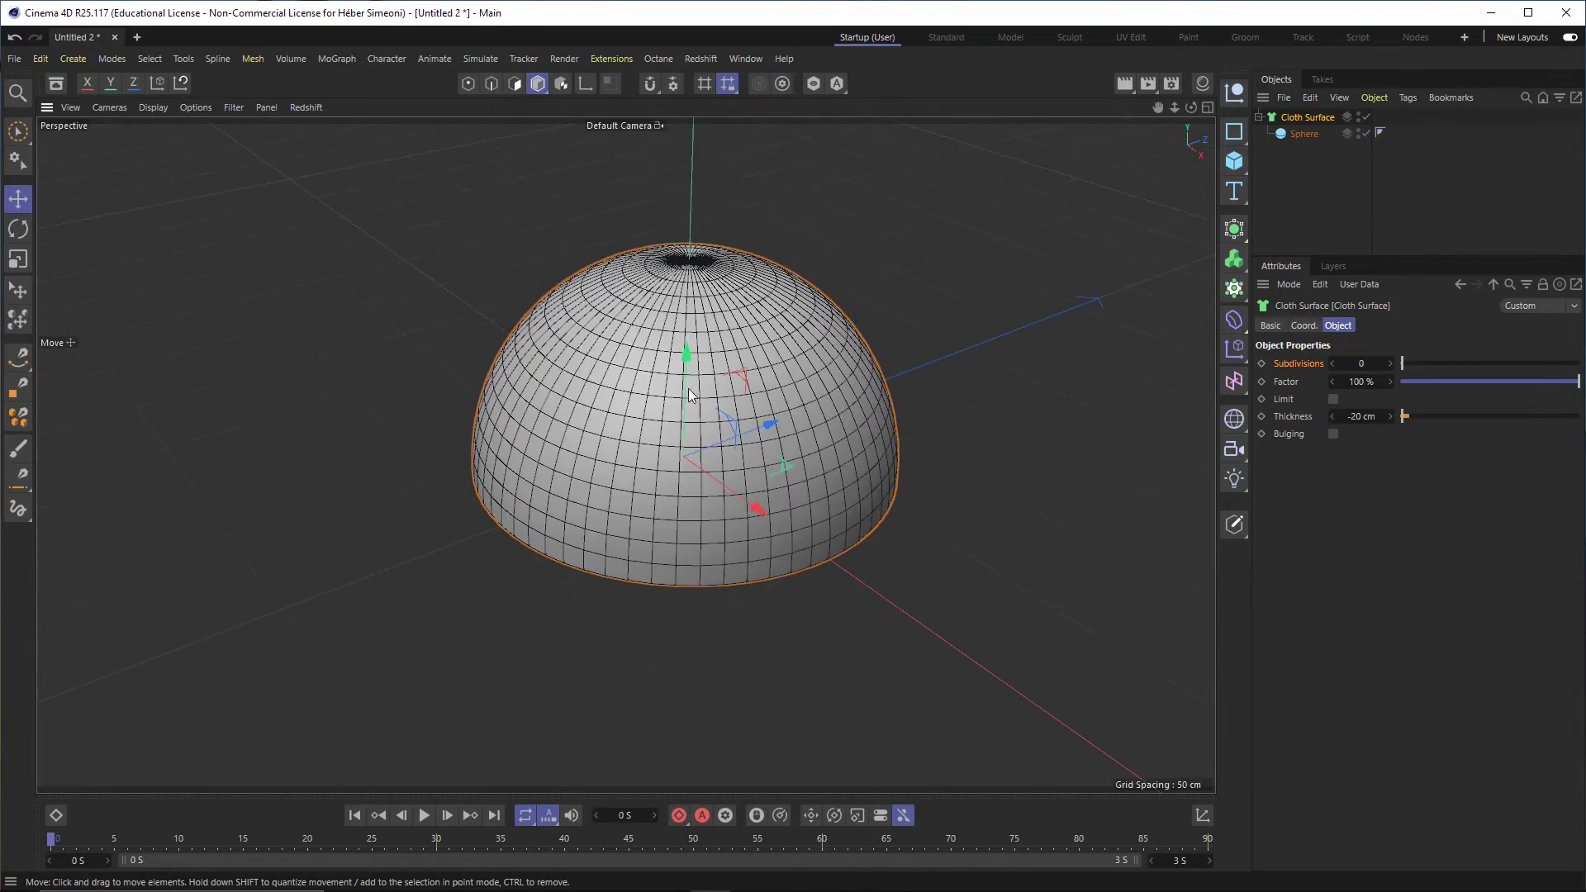
pyautogui.scroll(-2, 703, 363)
pyautogui.scroll(1, 727, 340)
pyautogui.scroll(1, 736, 413)
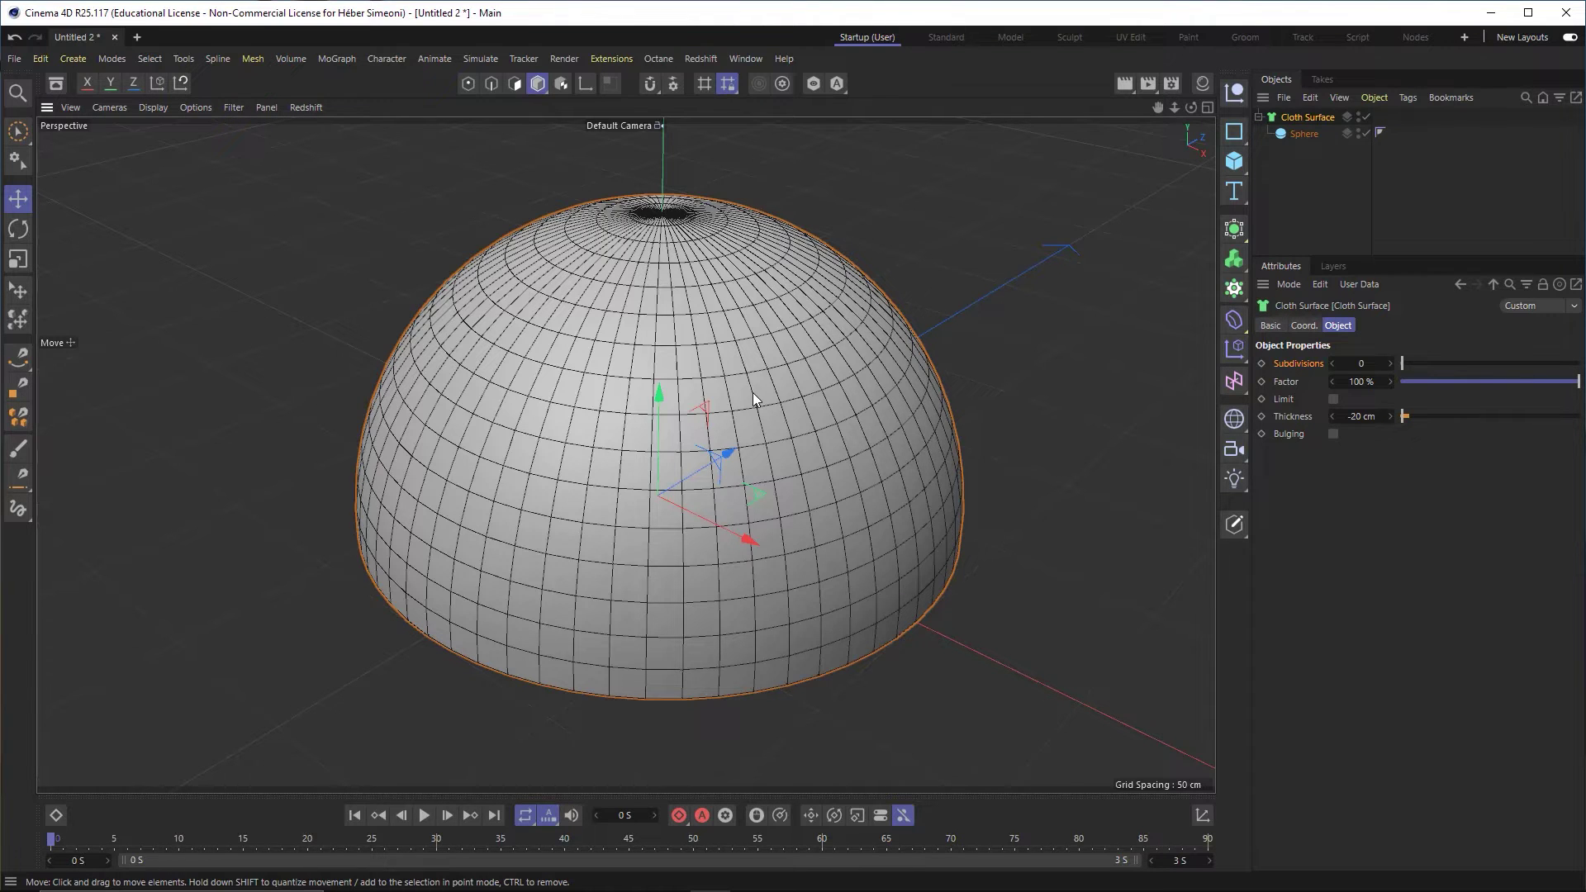
pyautogui.moveTo(752, 393)
pyautogui.keyDown('alt'); pyautogui.mouseDown()
pyautogui.moveTo(706, 423)
pyautogui.moveTo(746, 648)
pyautogui.moveTo(805, 324)
pyautogui.moveTo(984, 406)
pyautogui.mouseUp(); pyautogui.keyUp('alt')
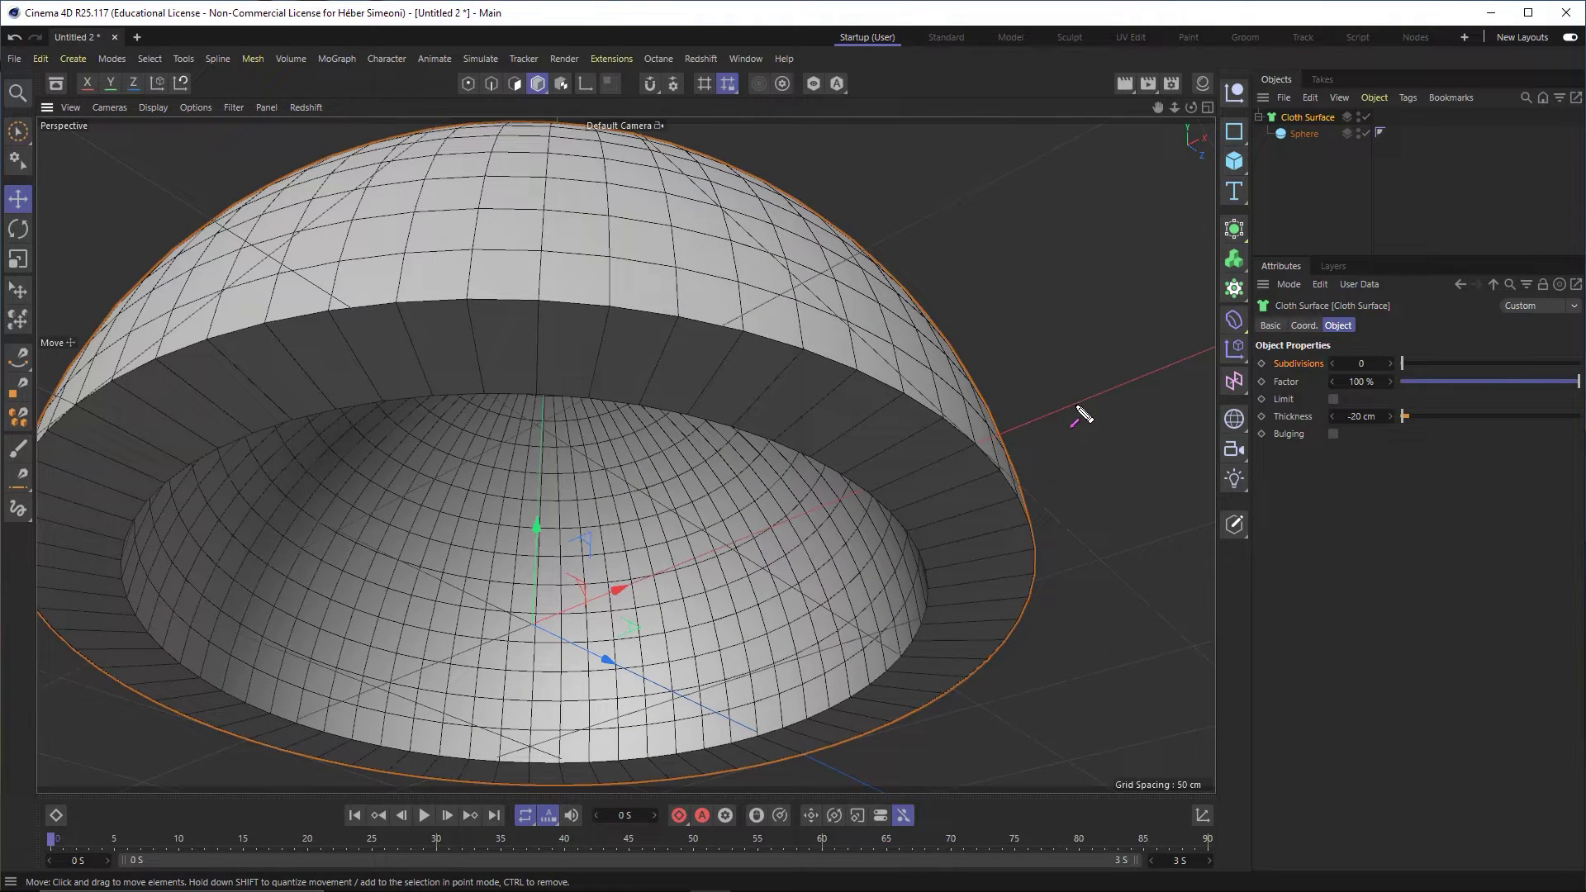
pyautogui.moveTo(1066, 237)
pyautogui.mouseDown()
pyautogui.moveTo(814, 468)
pyautogui.moveTo(807, 453)
pyautogui.mouseUp()
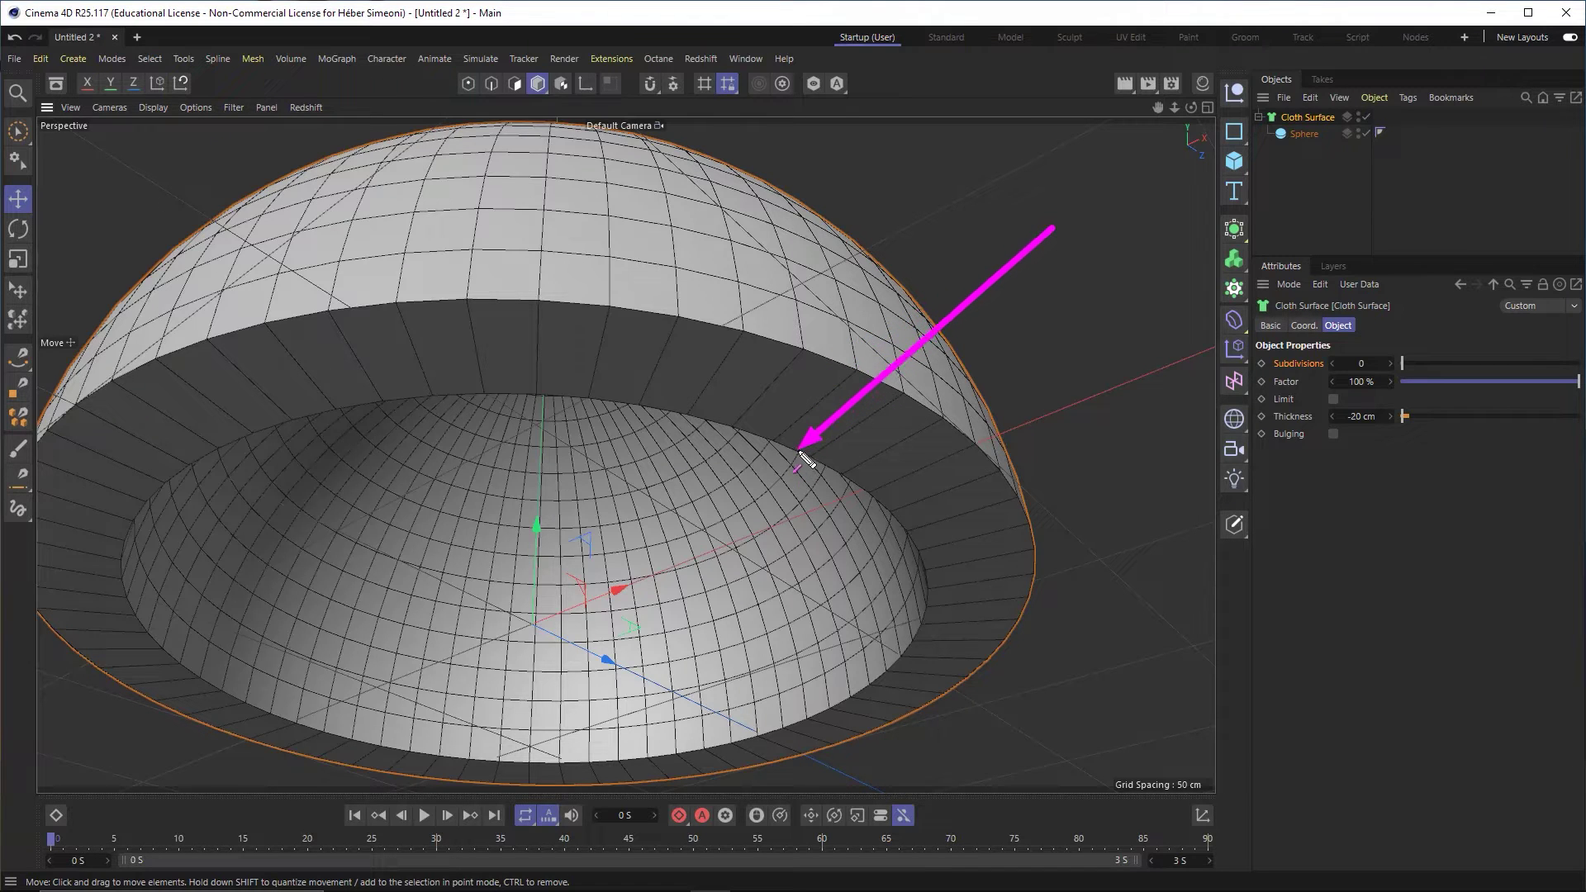
pyautogui.moveTo(814, 225); pyautogui.dragTo(831, 366)
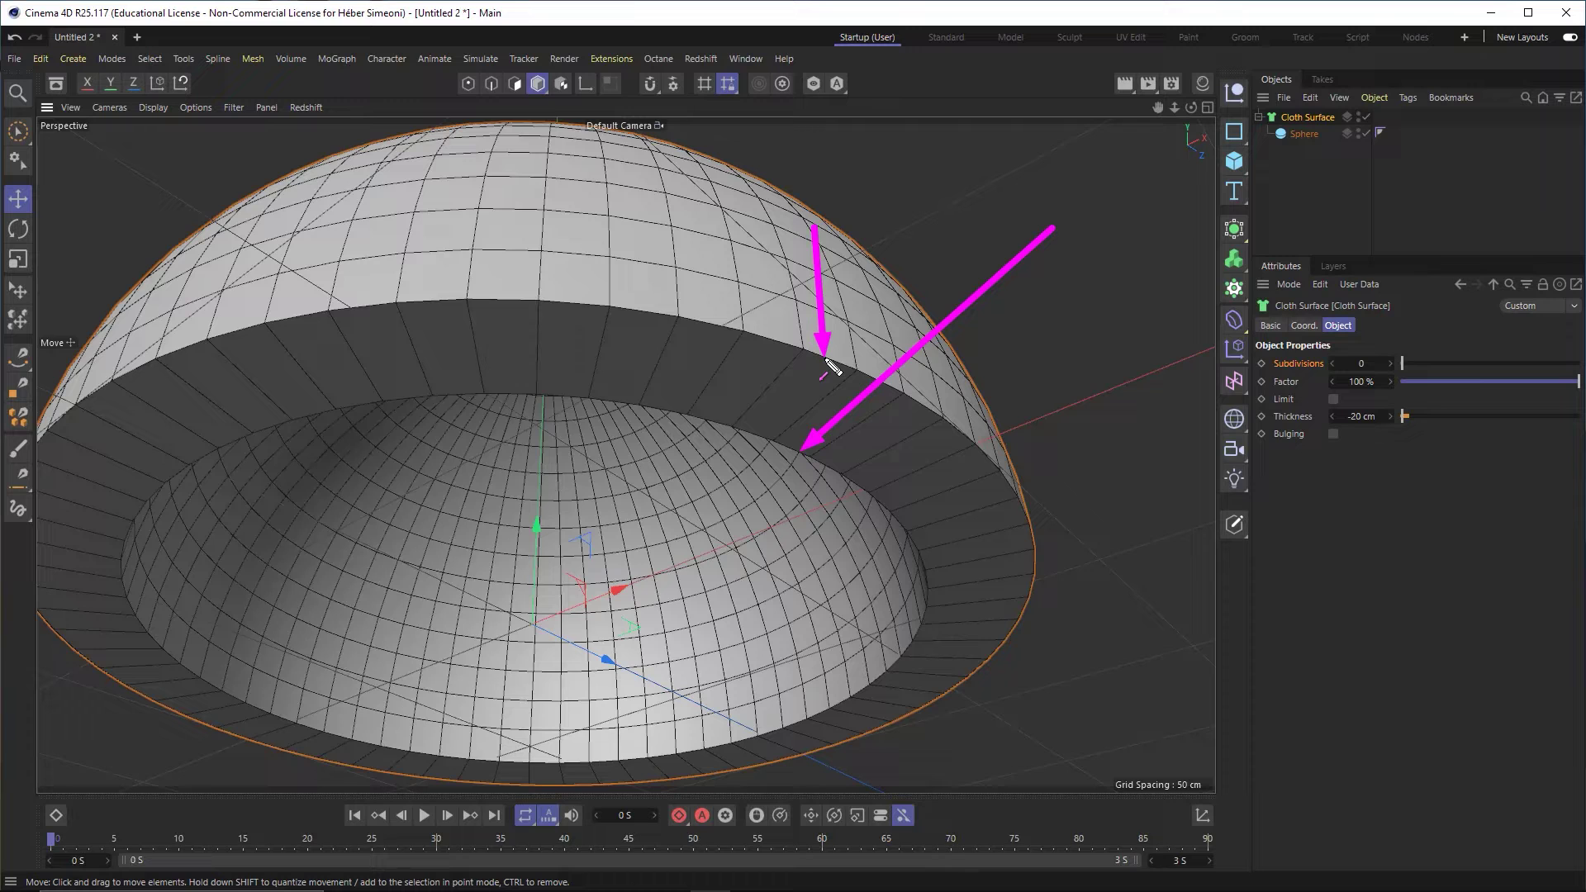
pyautogui.moveTo(996, 570)
pyautogui.mouseDown()
pyautogui.moveTo(1227, 324)
pyautogui.moveTo(1317, 847)
pyautogui.mouseUp()
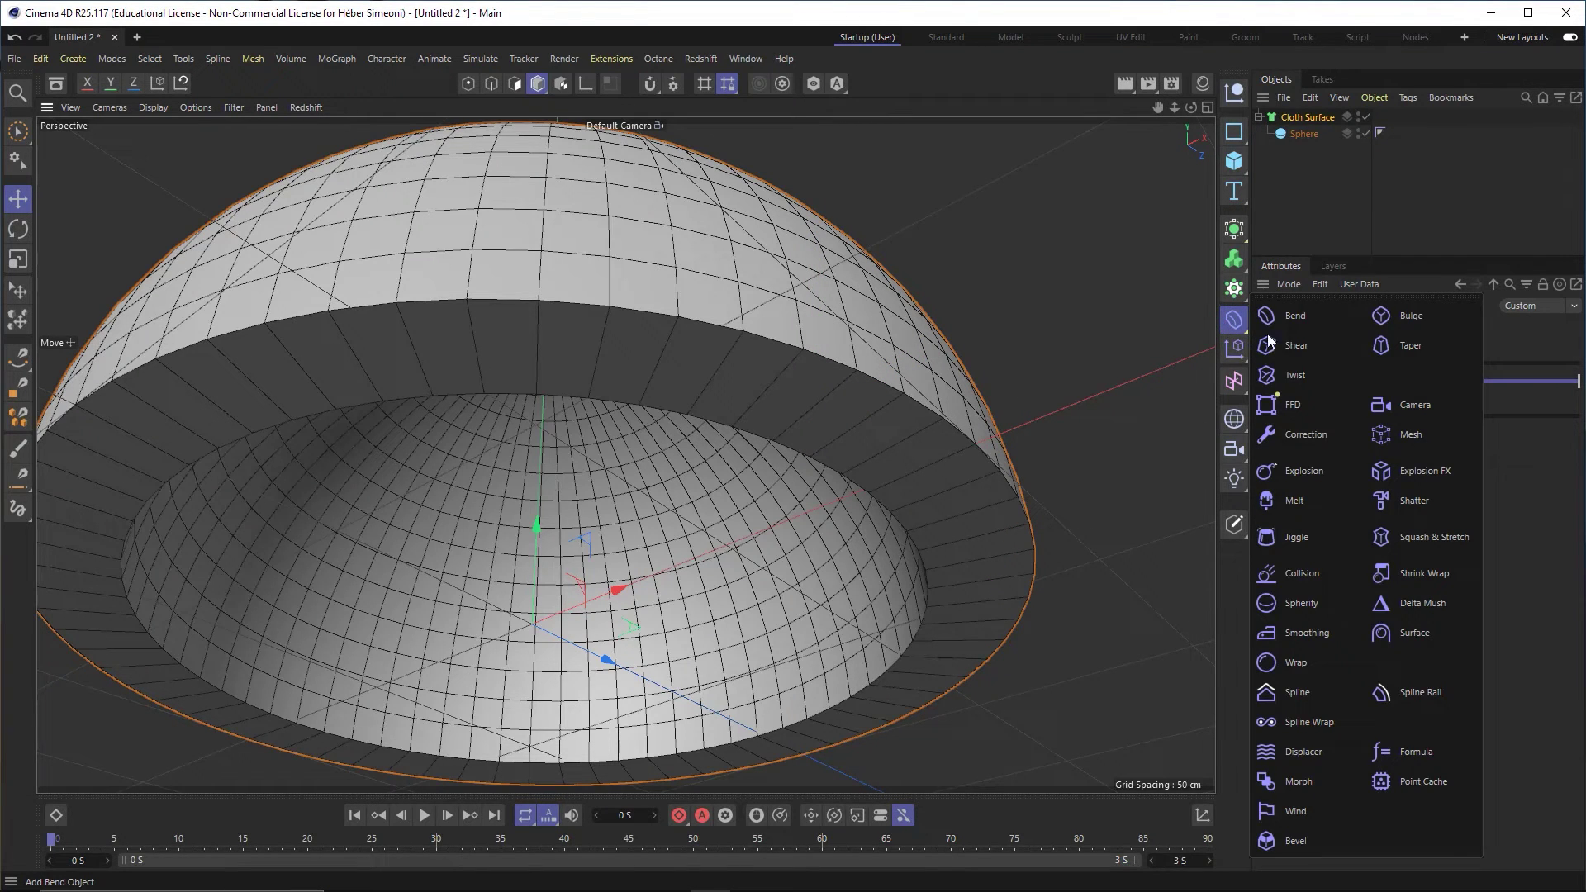
# Add a Bevel deformer under Cloth Surface and raise its Subdivision to 3.
pyautogui.click(1306, 845)
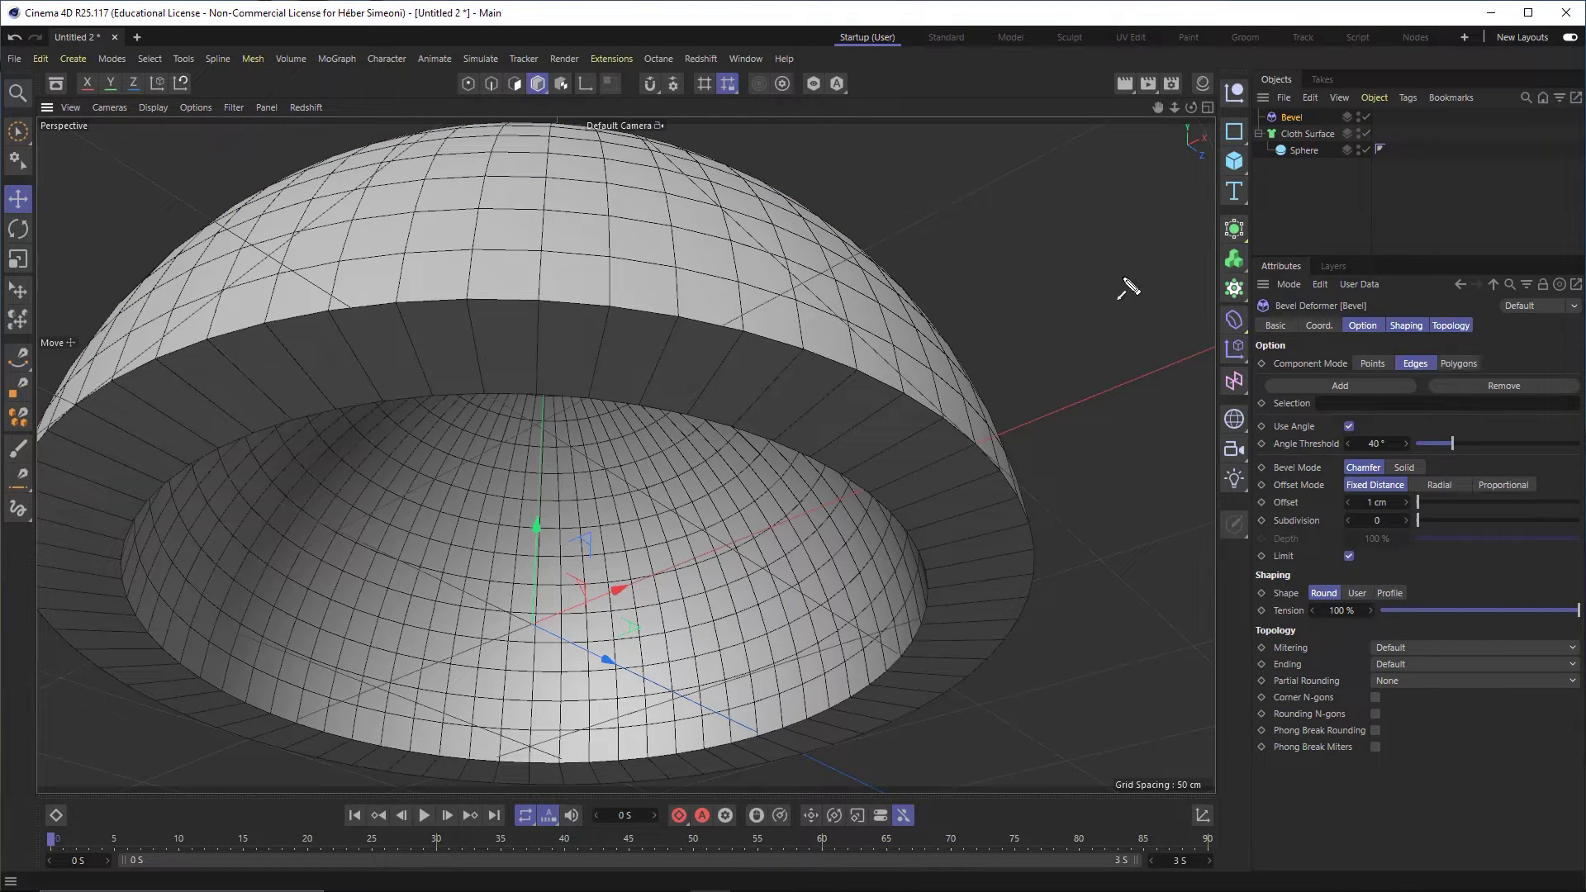
pyautogui.moveTo(1112, 313); pyautogui.dragTo(1303, 139)
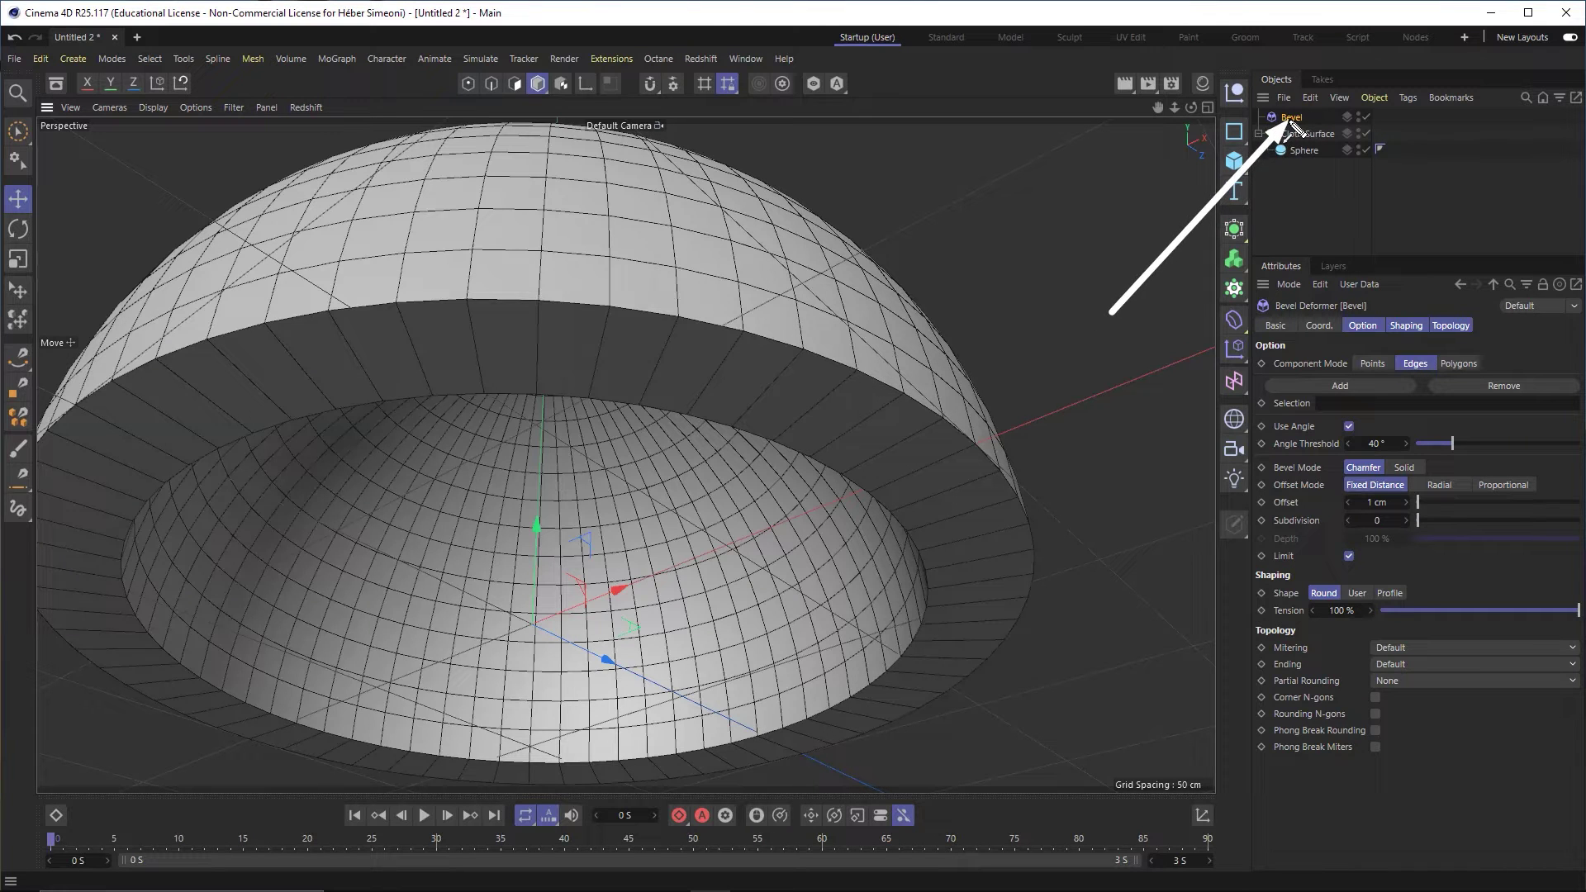
pyautogui.moveTo(1292, 118); pyautogui.dragTo(1299, 136)
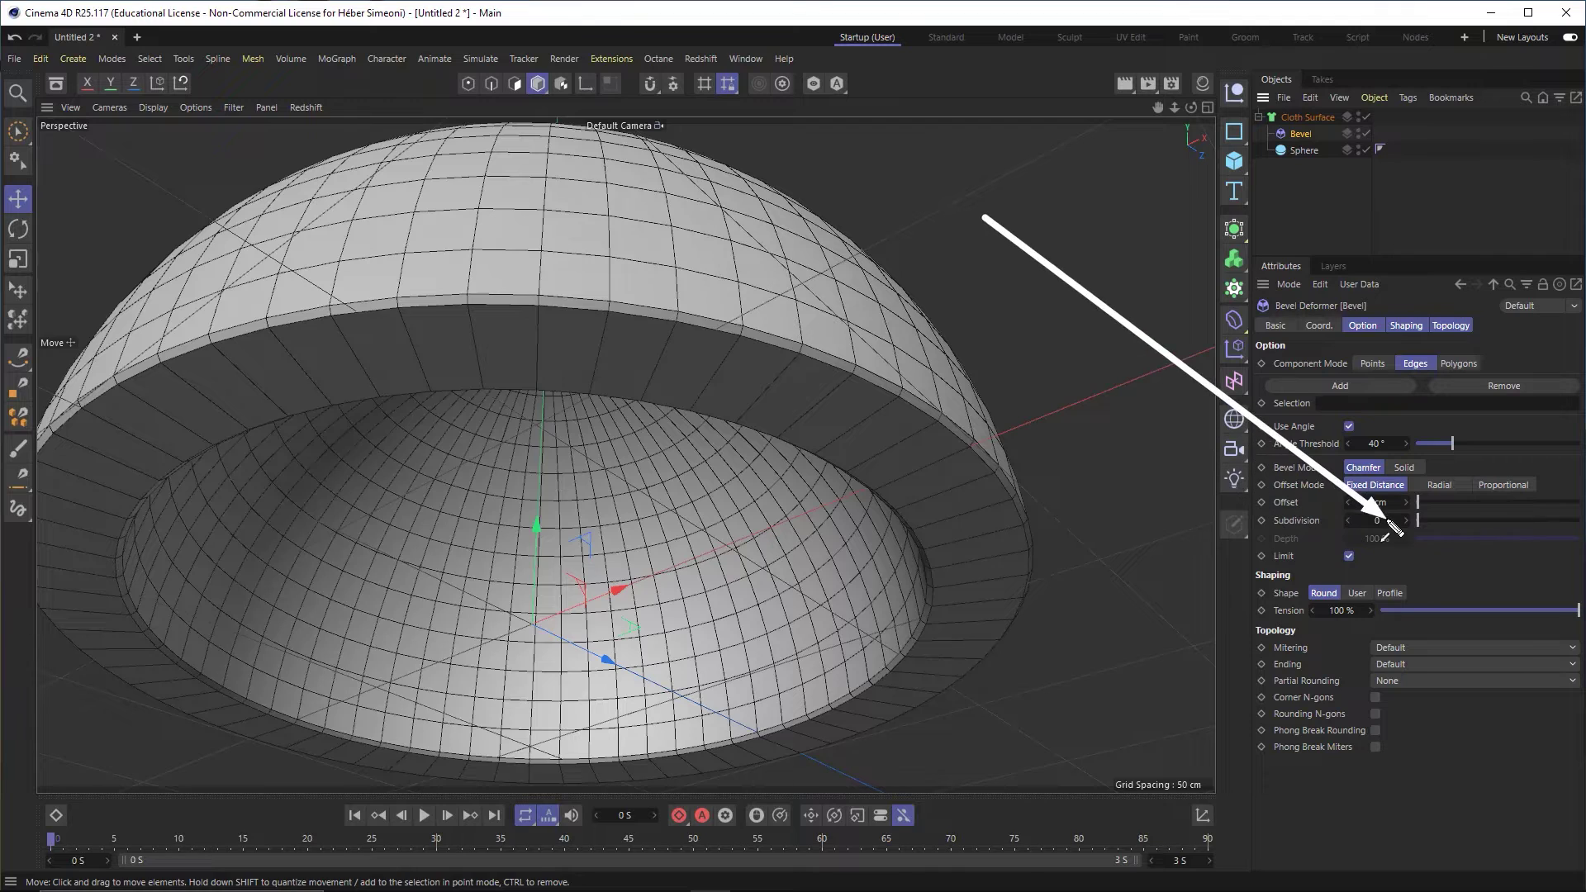
pyautogui.moveTo(1385, 519); pyautogui.dragTo(1399, 520)
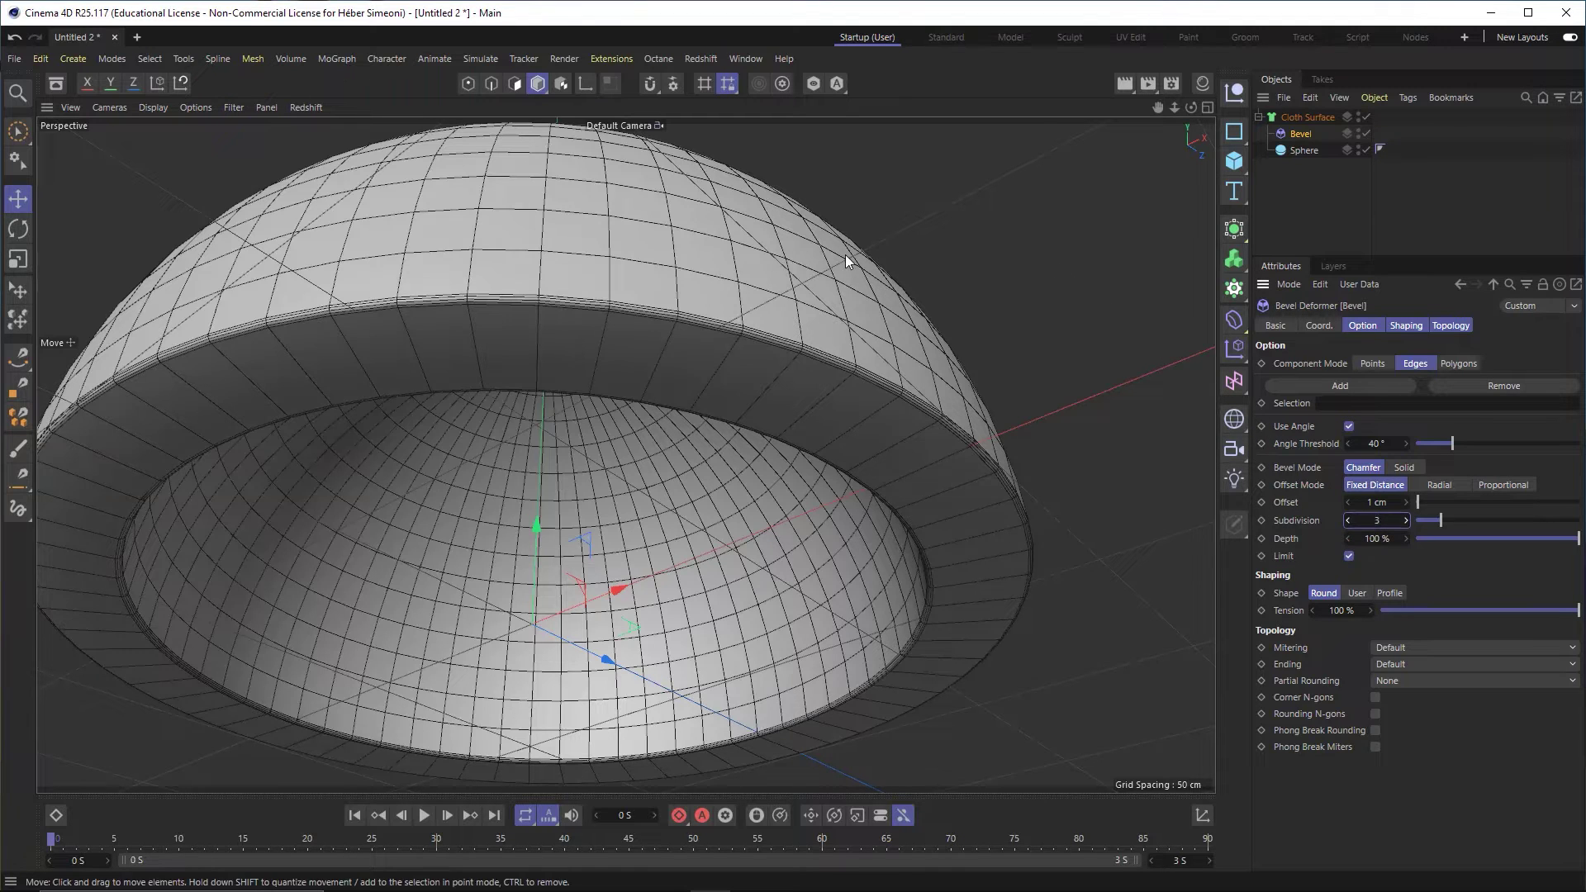
pyautogui.scroll(5, 799, 344)
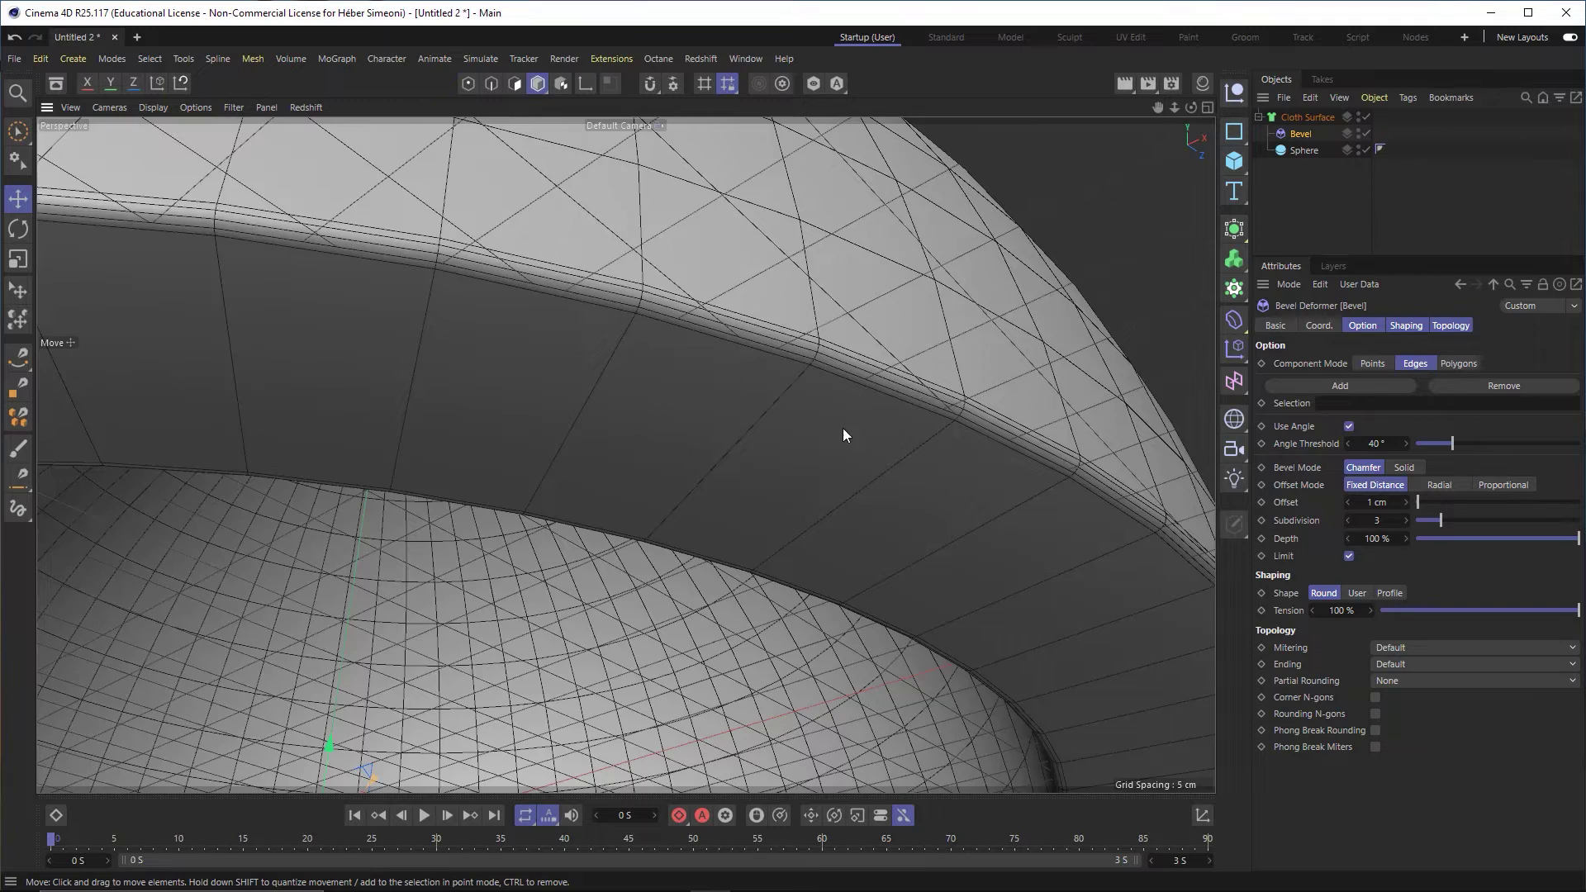
pyautogui.scroll(-5, 843, 428)
pyautogui.scroll(-2, 744, 442)
pyautogui.scroll(-1, 789, 434)
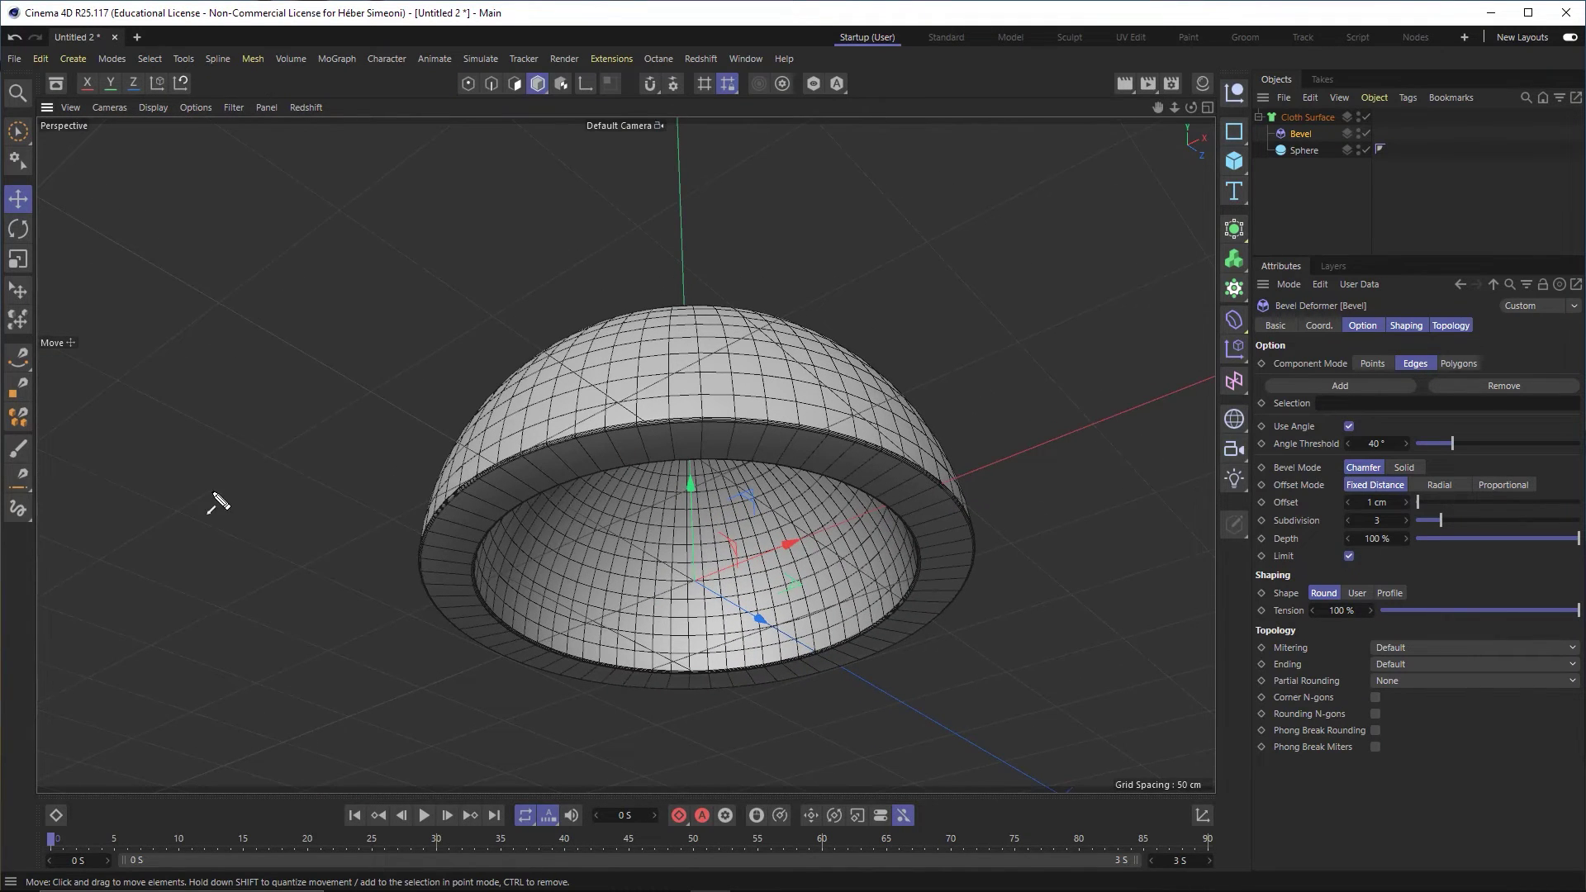
# Switch to plain Gouraud Shading and orbit around the smooth bevelled dome.
pyautogui.click(151, 108)
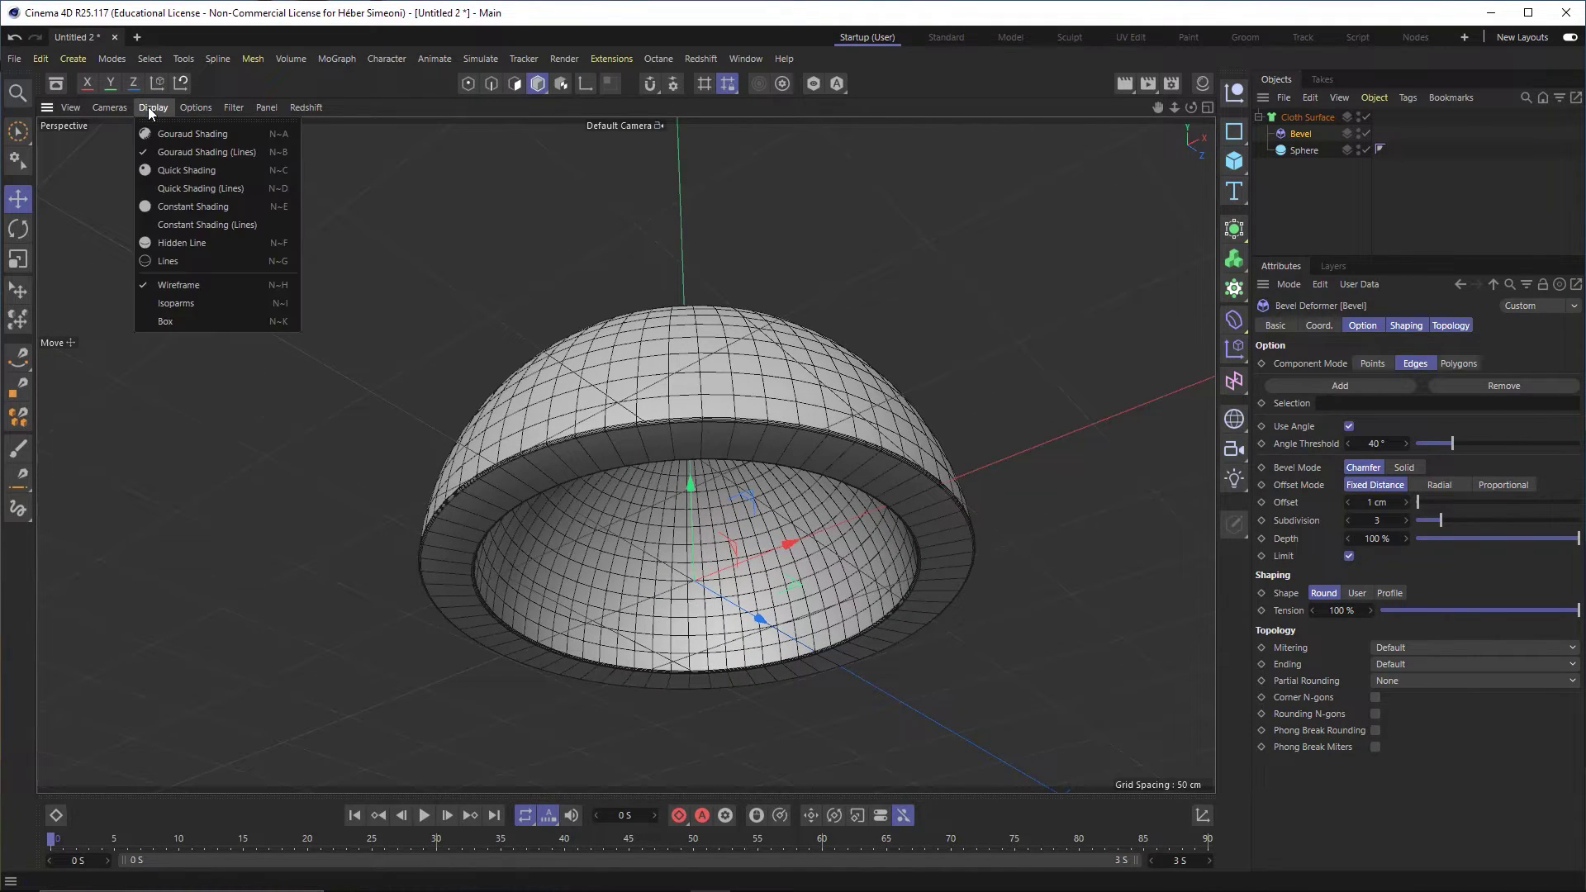
pyautogui.click(196, 136)
pyautogui.scroll(-2, 741, 406)
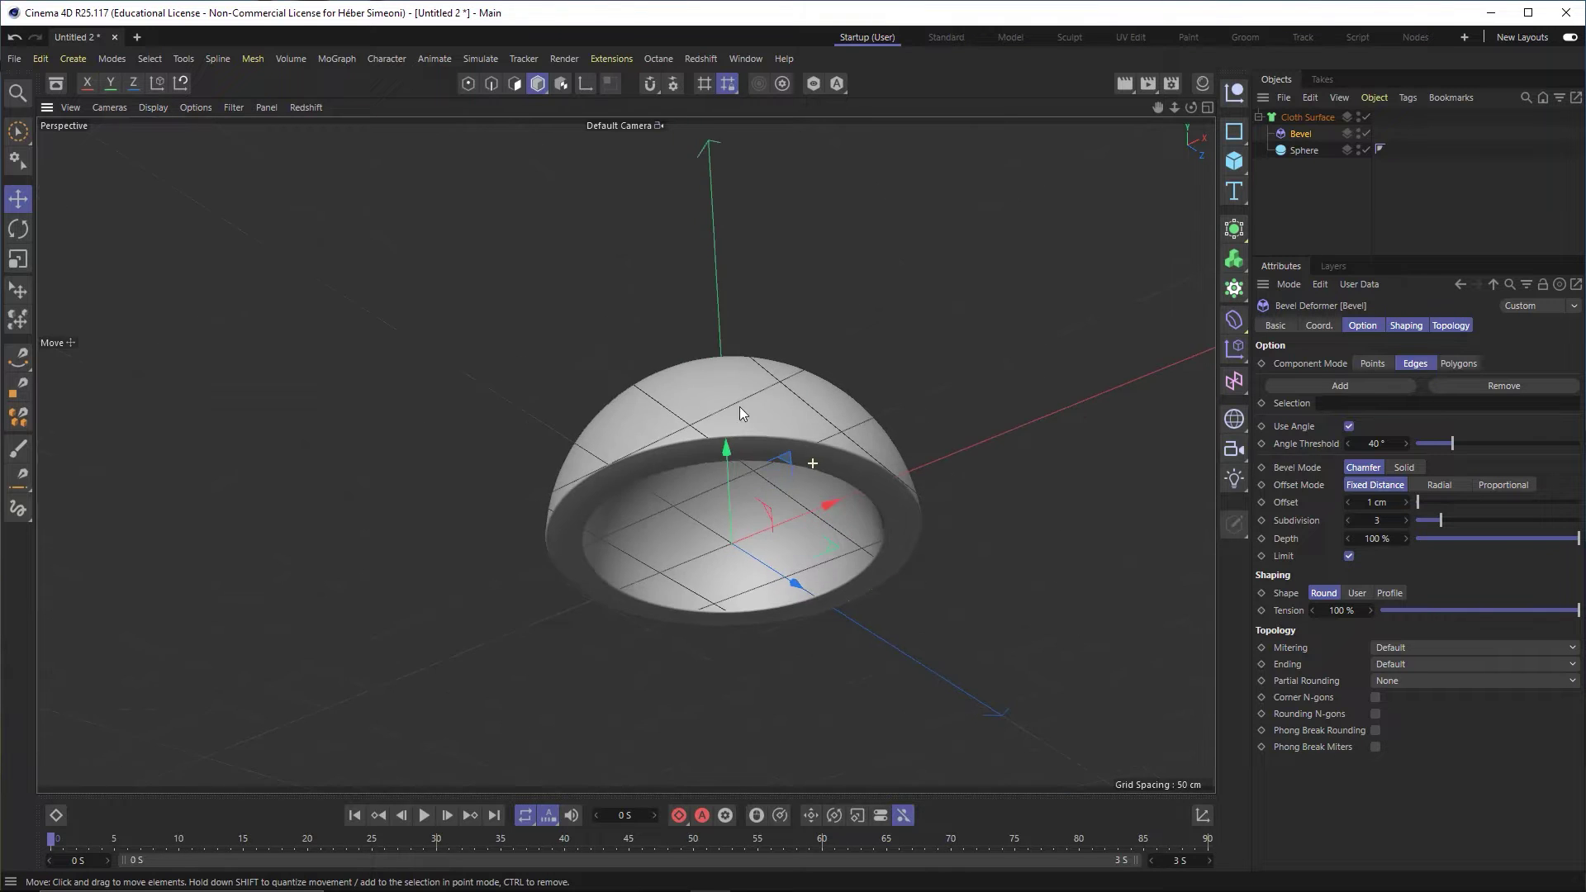
pyautogui.moveTo(741, 407)
pyautogui.keyDown('alt'); pyautogui.mouseDown()
pyautogui.moveTo(797, 428)
pyautogui.moveTo(826, 302)
pyautogui.mouseUp(); pyautogui.keyUp('alt')
pyautogui.scroll(5, 831, 433)
pyautogui.scroll(-3, 798, 349)
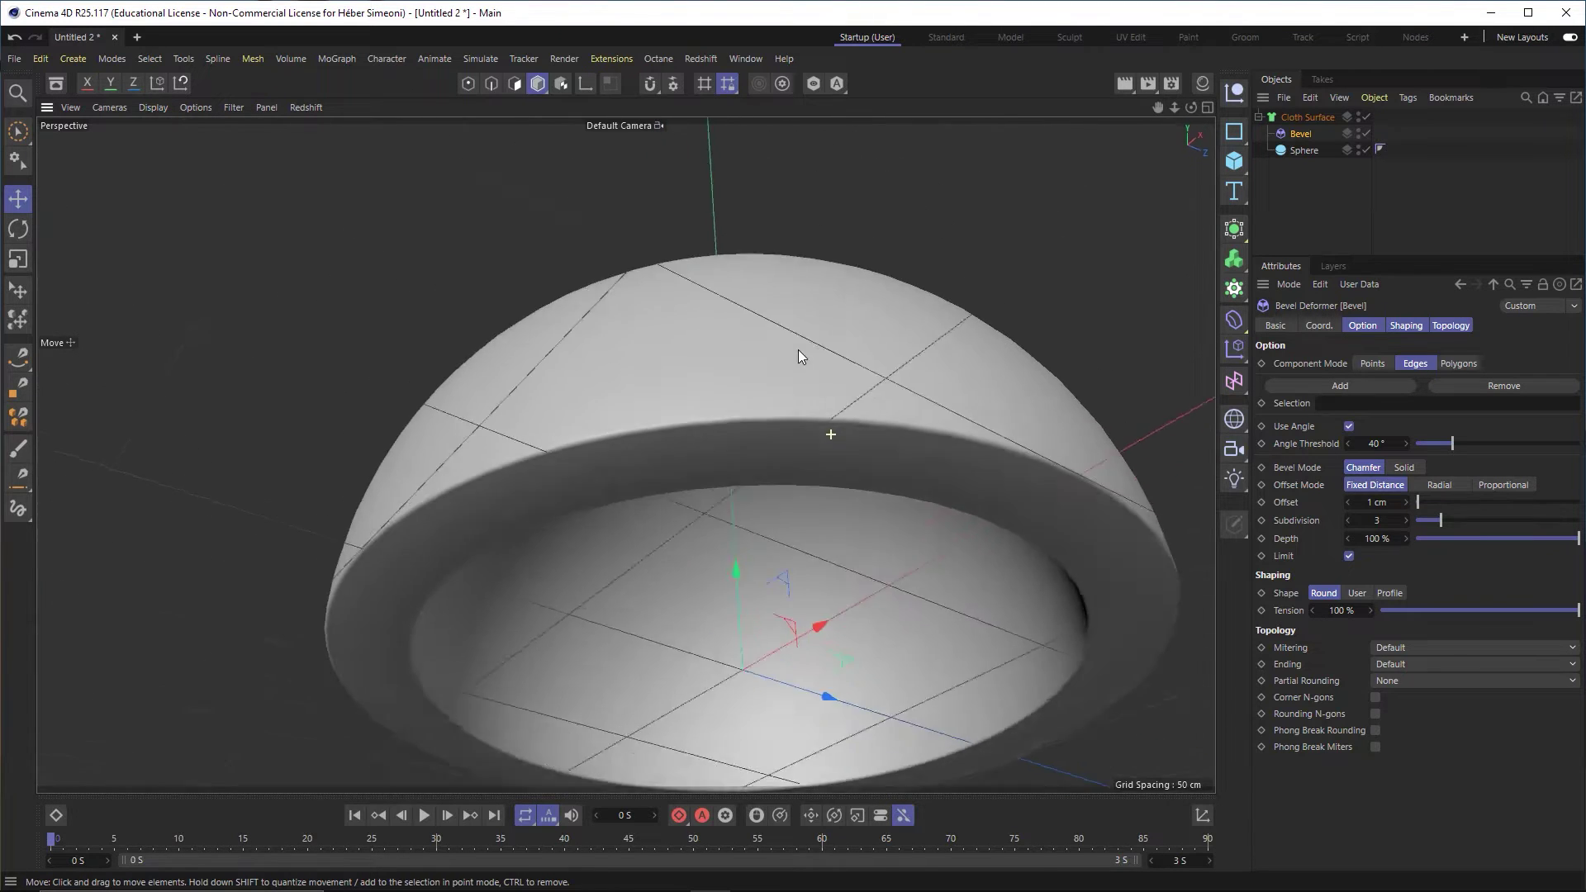
pyautogui.scroll(3, 806, 325)
pyautogui.moveTo(815, 415)
pyautogui.keyDown('alt'); pyautogui.mouseDown()
pyautogui.moveTo(753, 463)
pyautogui.moveTo(891, 429)
pyautogui.moveTo(800, 564)
pyautogui.mouseUp(); pyautogui.keyUp('alt')
pyautogui.scroll(-3, 717, 462)
pyautogui.moveTo(718, 458)
pyautogui.keyDown('alt'); pyautogui.mouseDown()
pyautogui.moveTo(711, 506)
pyautogui.moveTo(824, 539)
pyautogui.moveTo(886, 504)
pyautogui.moveTo(737, 500)
pyautogui.mouseUp(); pyautogui.keyUp('alt')
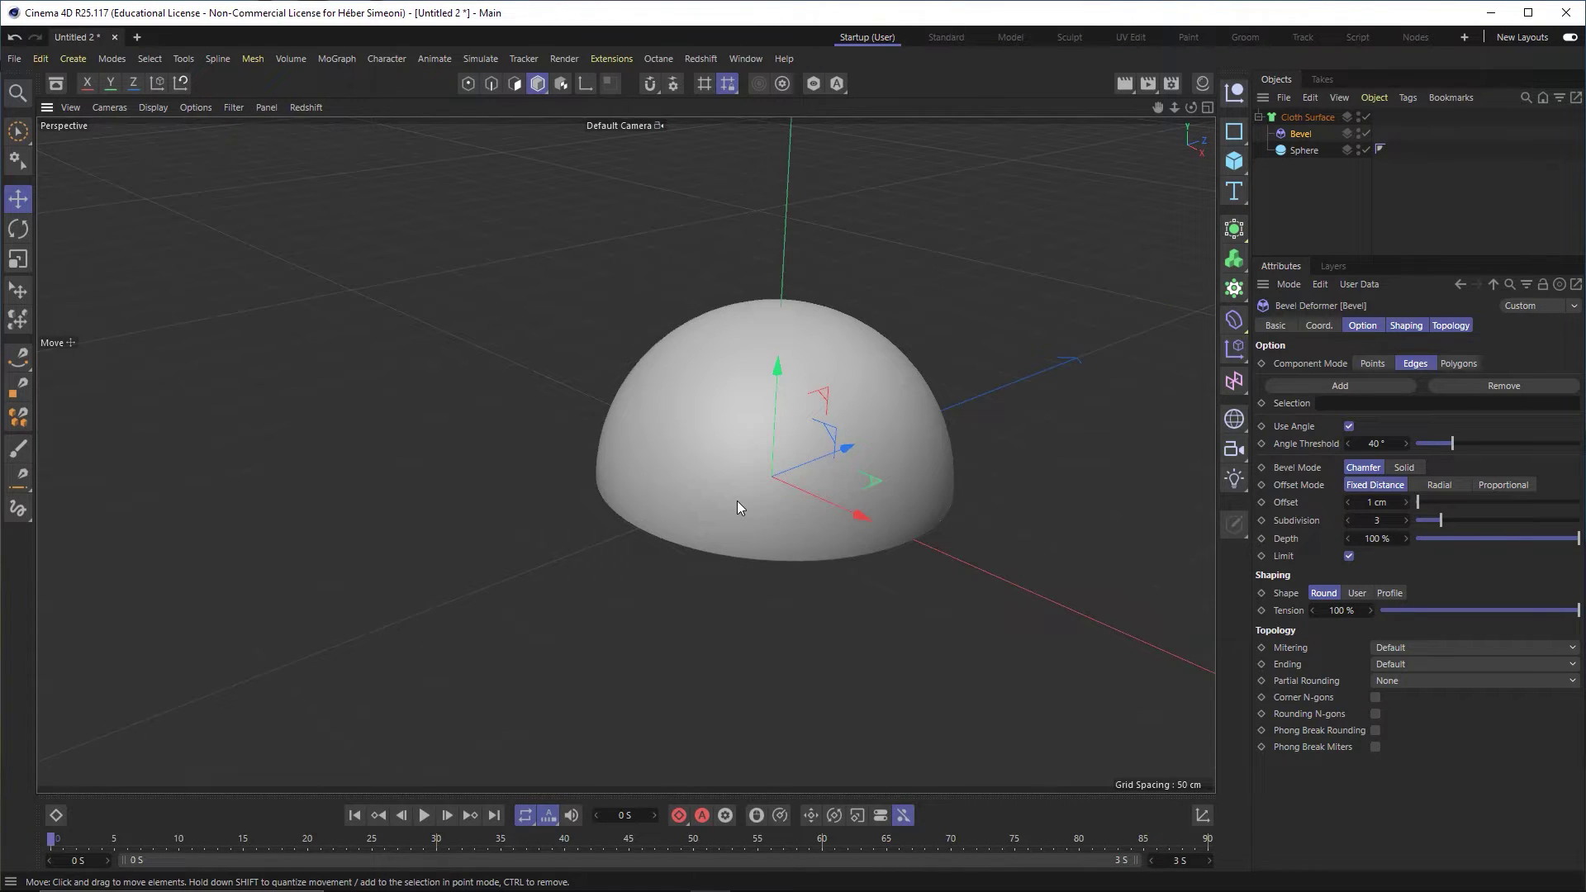
pyautogui.moveTo(1112, 335)
pyautogui.keyDown('alt'); pyautogui.mouseDown()
pyautogui.moveTo(681, 425)
pyautogui.moveTo(713, 397)
pyautogui.moveTo(562, 484)
pyautogui.moveTo(528, 484)
pyautogui.moveTo(1005, 314)
pyautogui.mouseUp(); pyautogui.keyUp('alt')
pyautogui.scroll(-2, 712, 397)
pyautogui.scroll(-2, 661, 420)
pyautogui.click(808, 428)
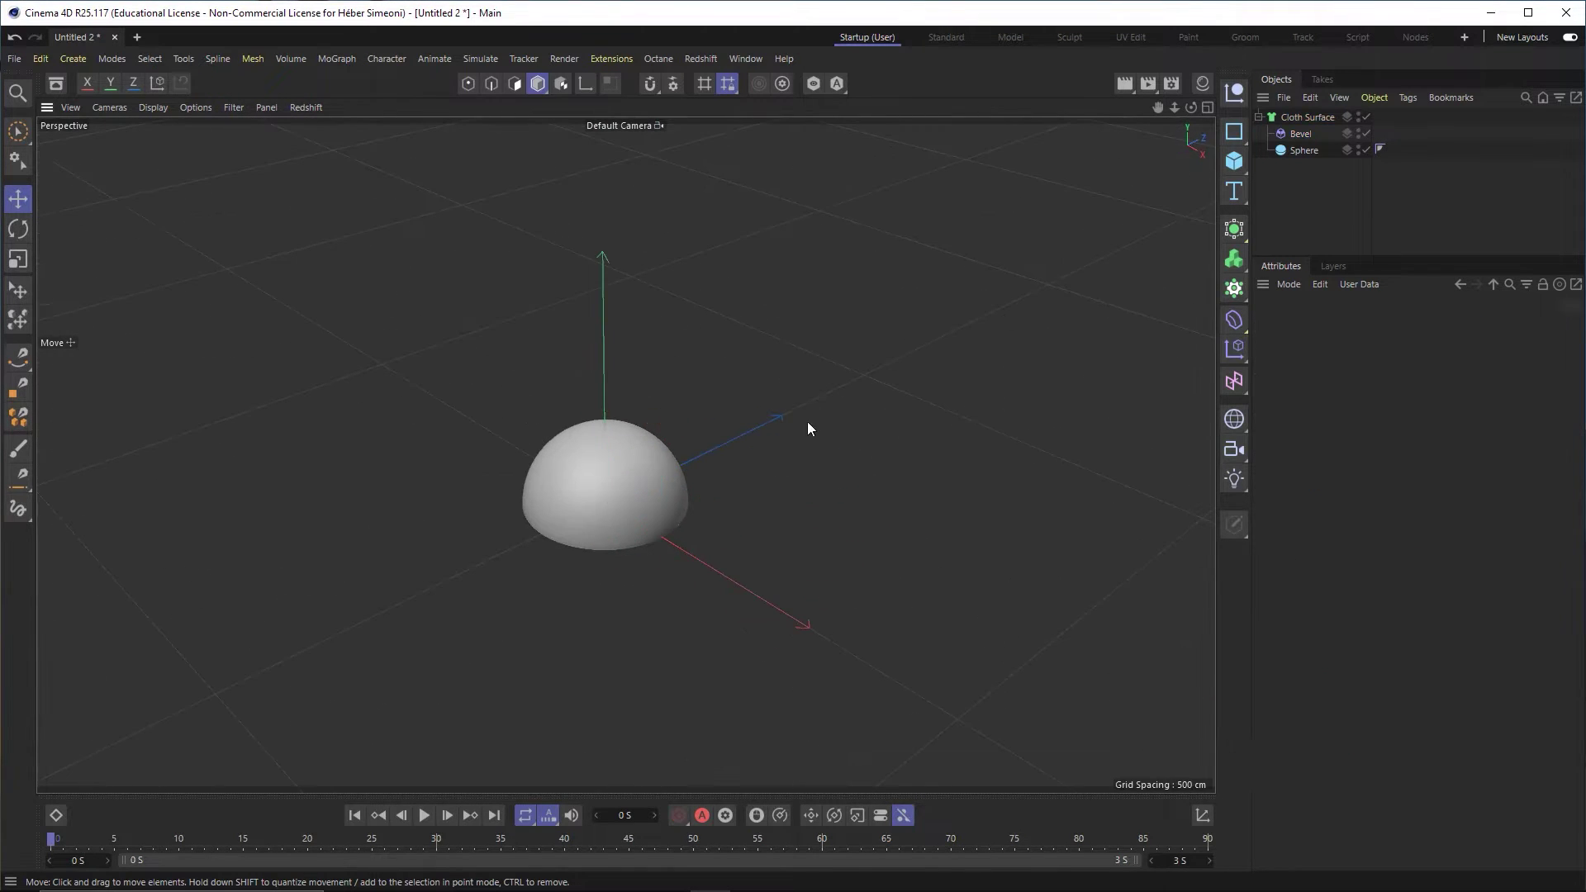
pyautogui.moveTo(922, 122); pyautogui.dragTo(628, 305)
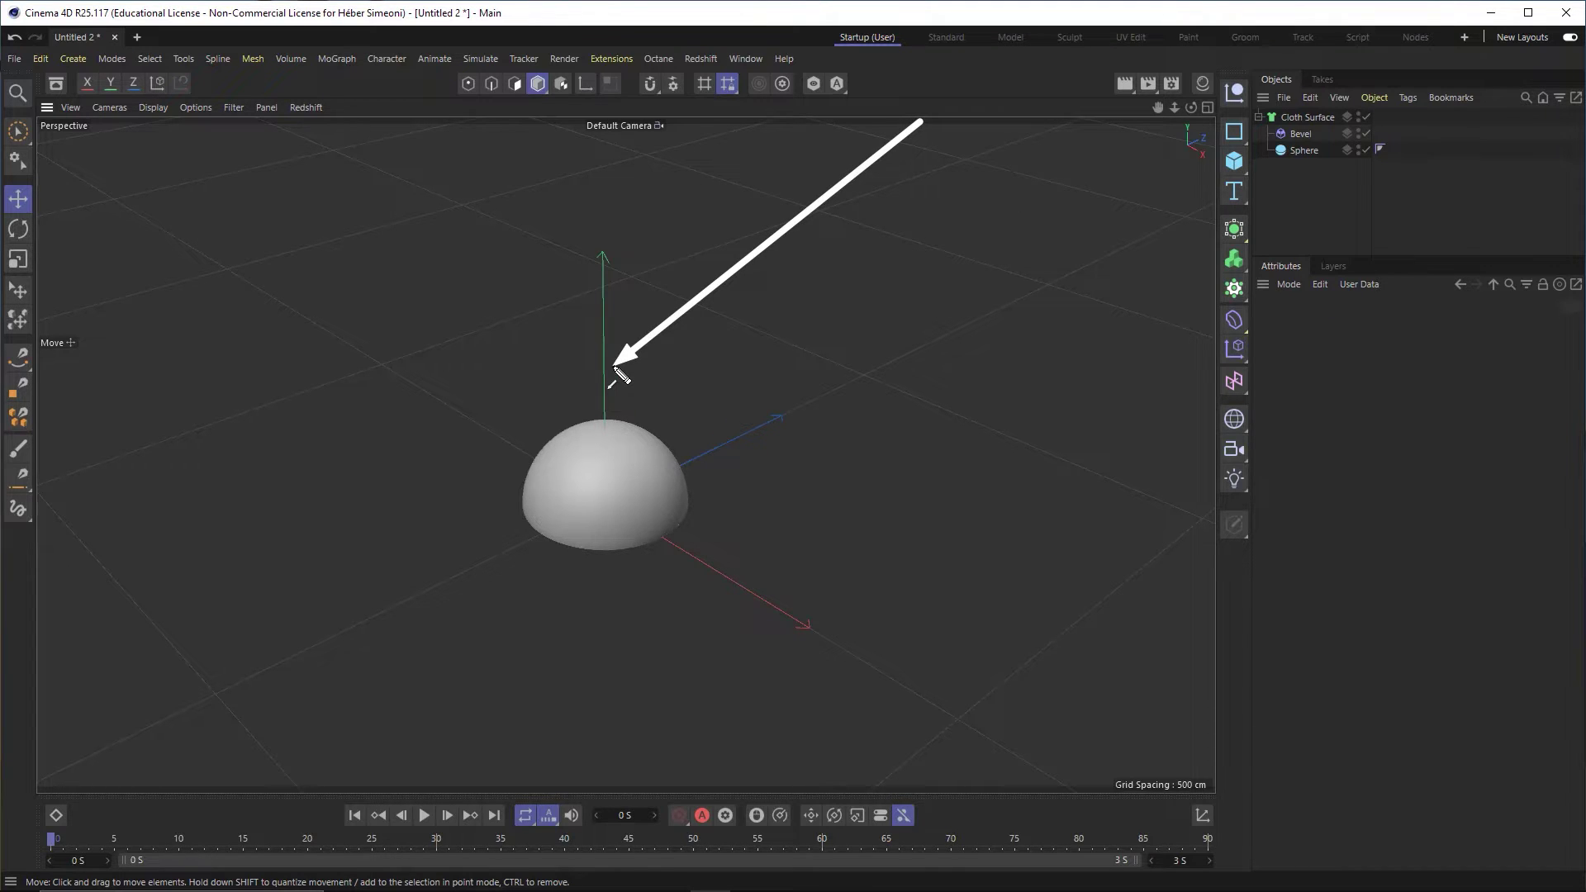
pyautogui.click(1298, 117)
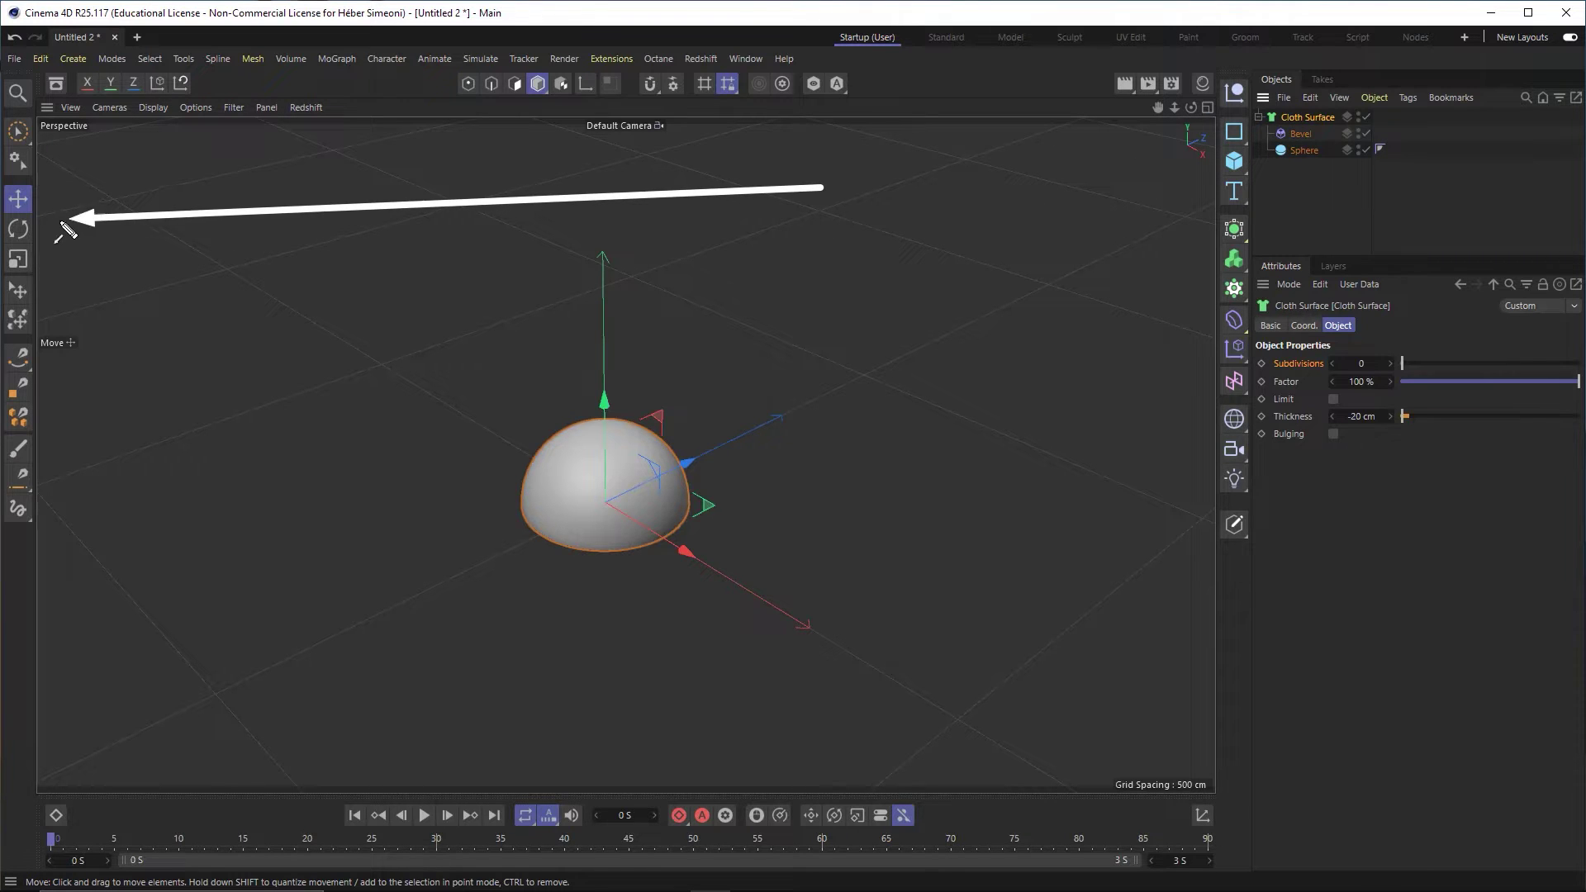
pyautogui.click(20, 230)
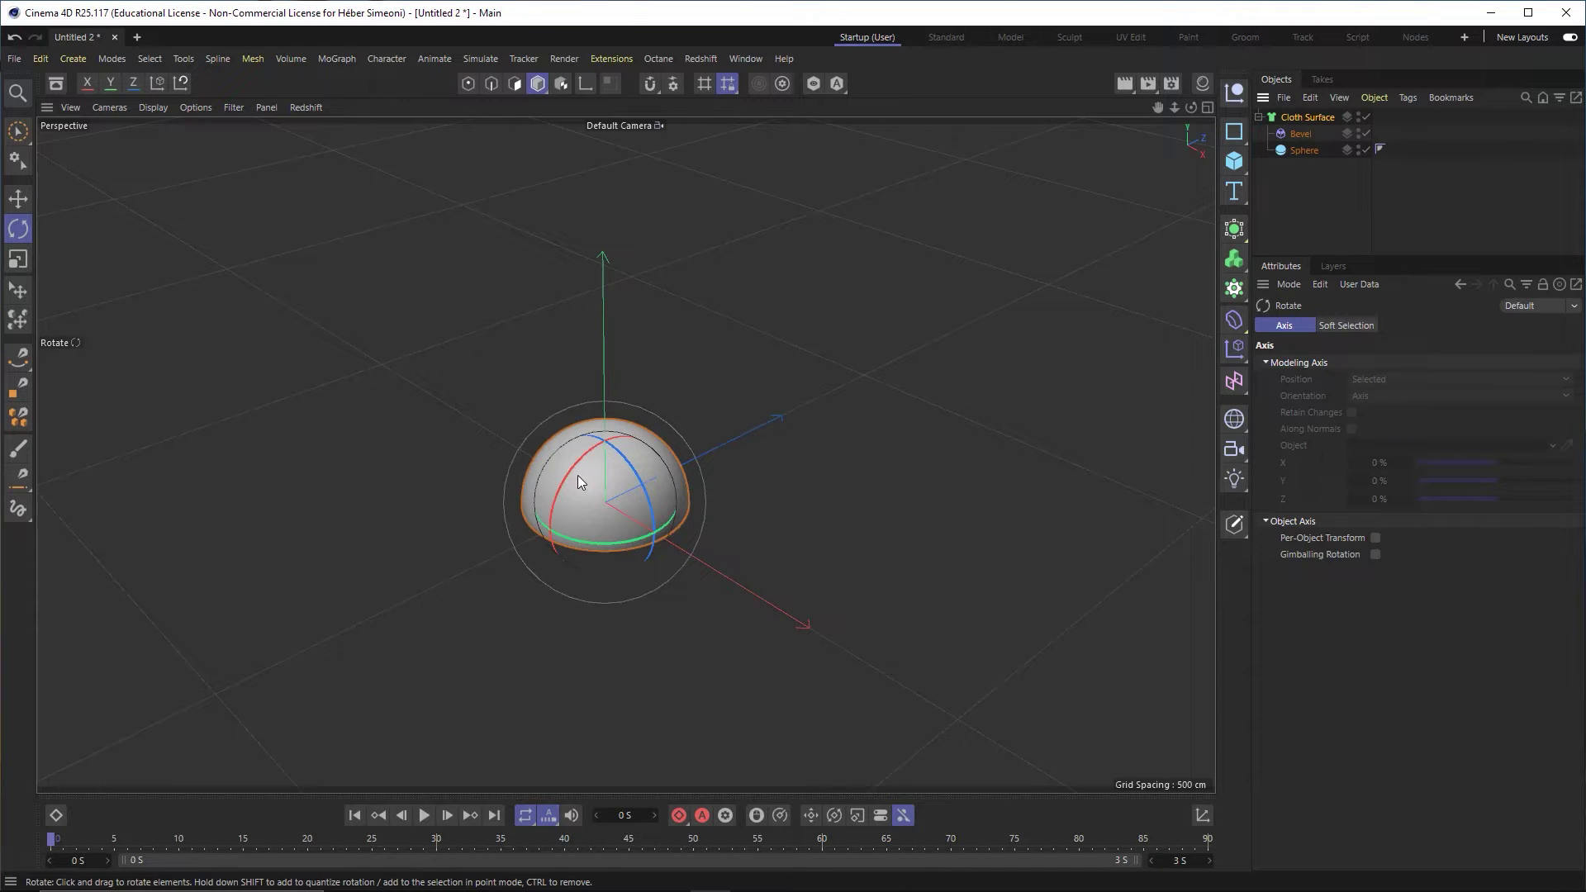
pyautogui.moveTo(569, 474)
pyautogui.mouseDown()
pyautogui.moveTo(547, 722)
pyautogui.moveTo(554, 695)
pyautogui.moveTo(609, 735)
pyautogui.moveTo(533, 639)
pyautogui.mouseUp()
pyautogui.hotkey('ctrl', 'z')
pyautogui.moveTo(577, 478)
pyautogui.mouseDown()
pyautogui.moveTo(513, 632)
pyautogui.moveTo(493, 506)
pyautogui.moveTo(520, 601)
pyautogui.moveTo(489, 635)
pyautogui.moveTo(512, 640)
pyautogui.mouseUp()
pyautogui.hotkey('ctrl', 'z')
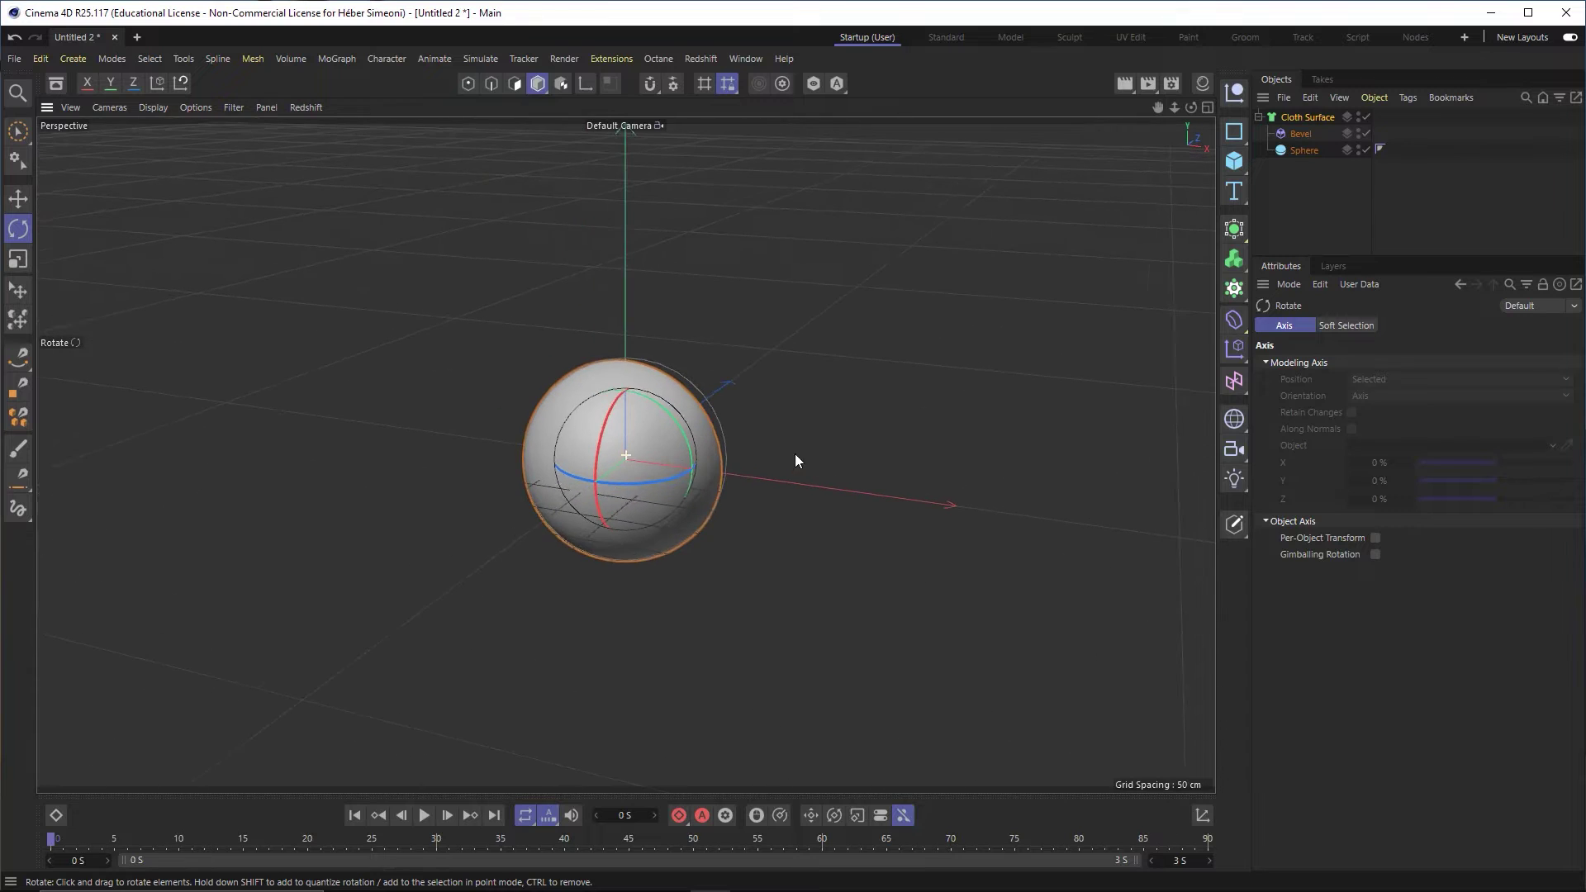
pyautogui.click(795, 460)
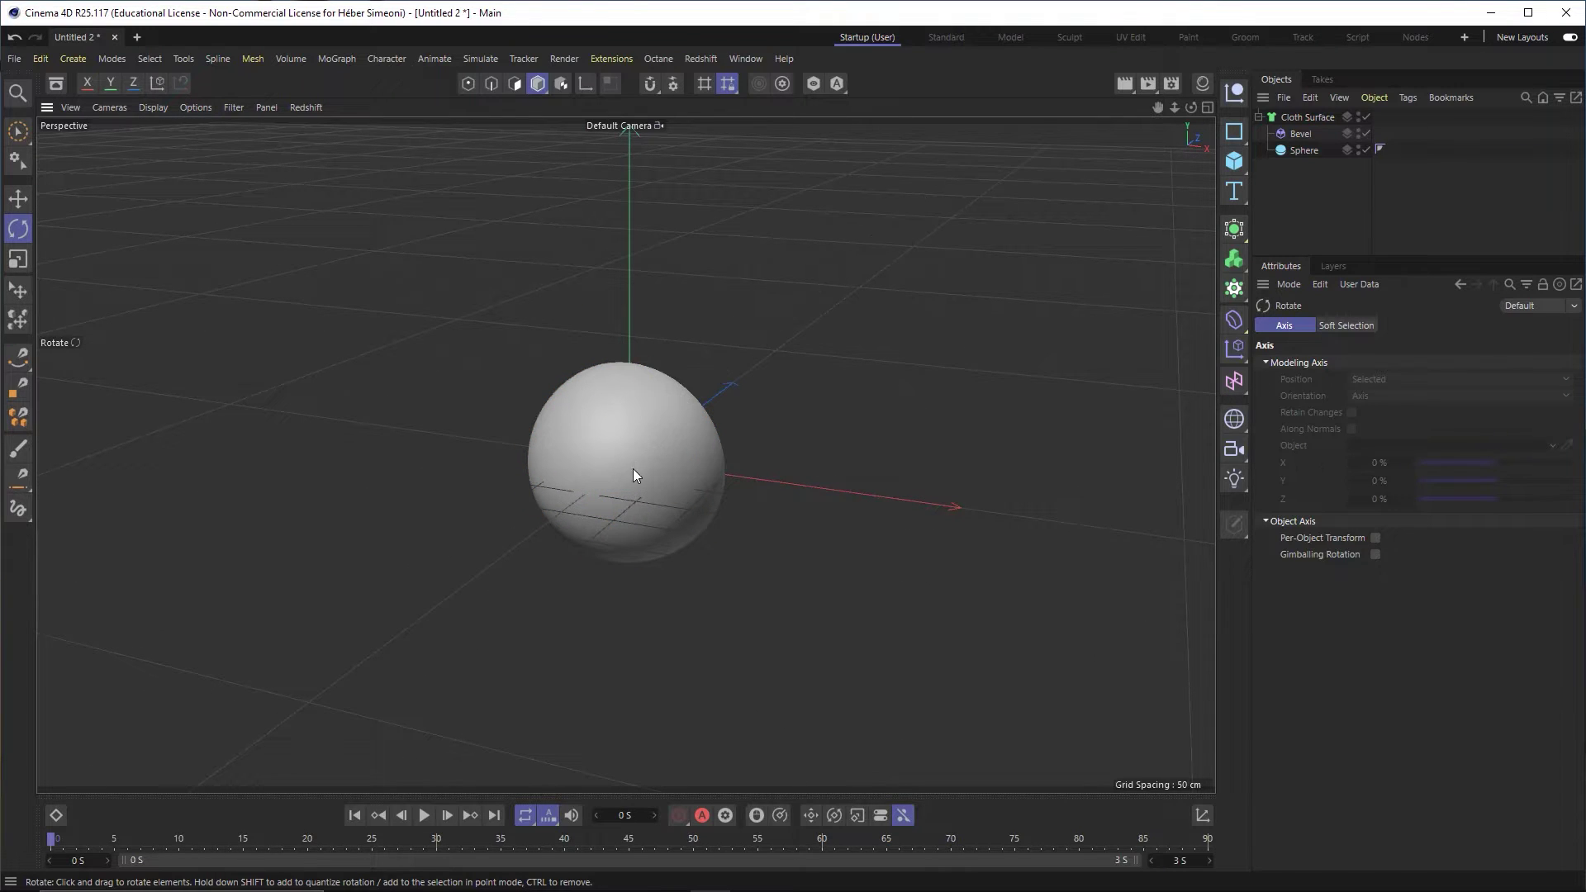
pyautogui.moveTo(633, 468)
pyautogui.keyDown('alt'); pyautogui.mouseDown()
pyautogui.moveTo(661, 450)
pyautogui.moveTo(625, 476)
pyautogui.mouseUp(); pyautogui.keyUp('alt')
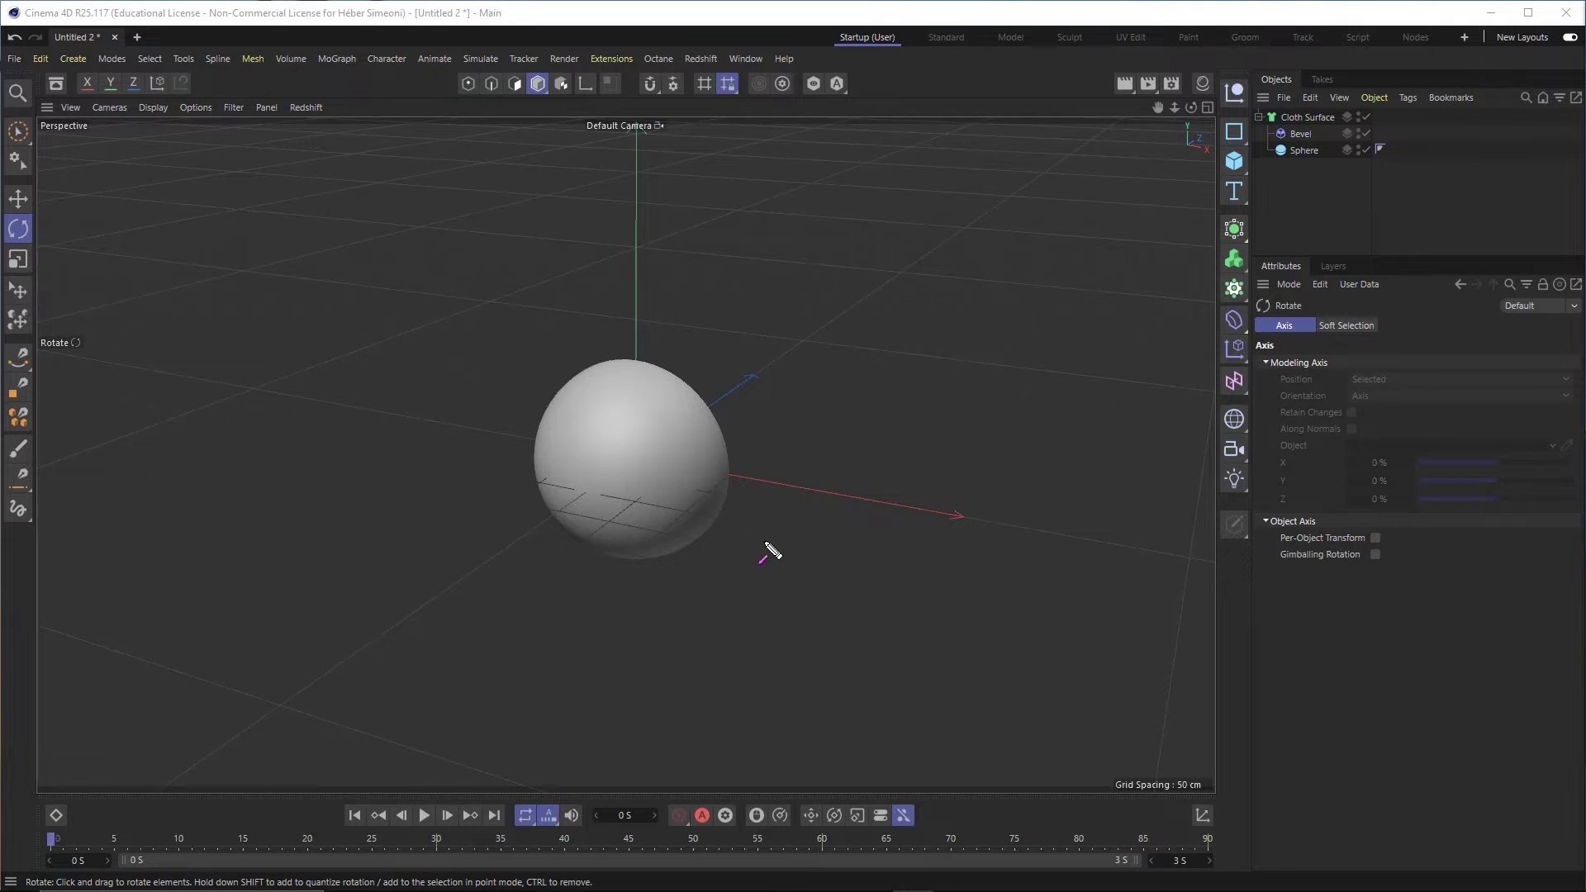
pyautogui.moveTo(699, 708); pyautogui.dragTo(1453, 105)
pyautogui.scroll(2, 694, 436)
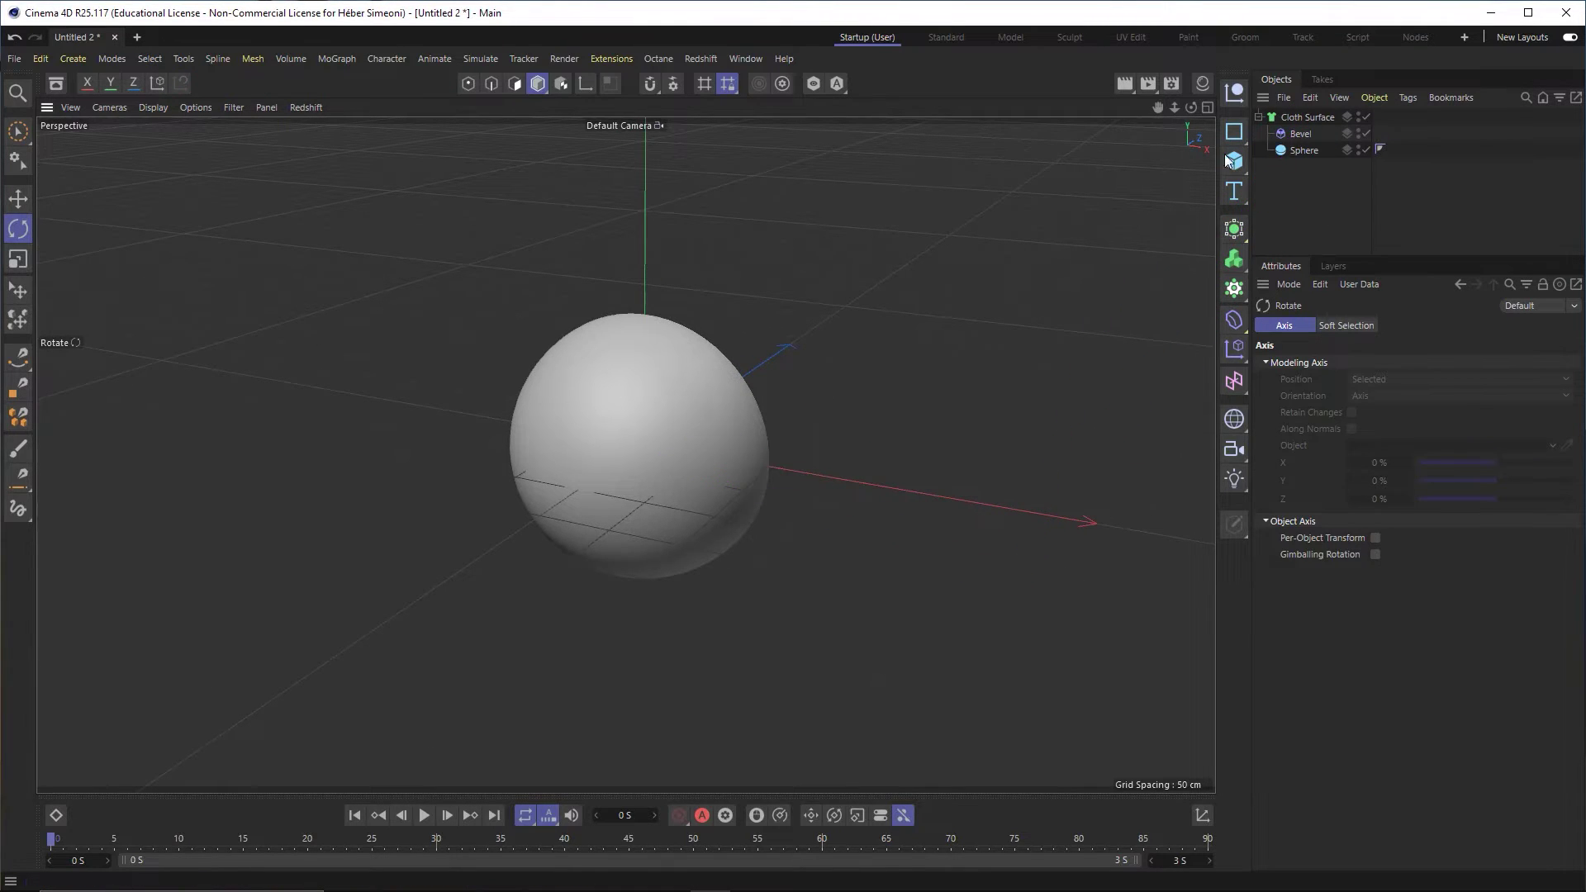
pyautogui.click(1301, 133)
pyautogui.moveTo(665, 456)
pyautogui.mouseDown()
pyautogui.moveTo(607, 440)
pyautogui.moveTo(477, 474)
pyautogui.mouseUp()
pyautogui.hotkey('ctrl', 'z')
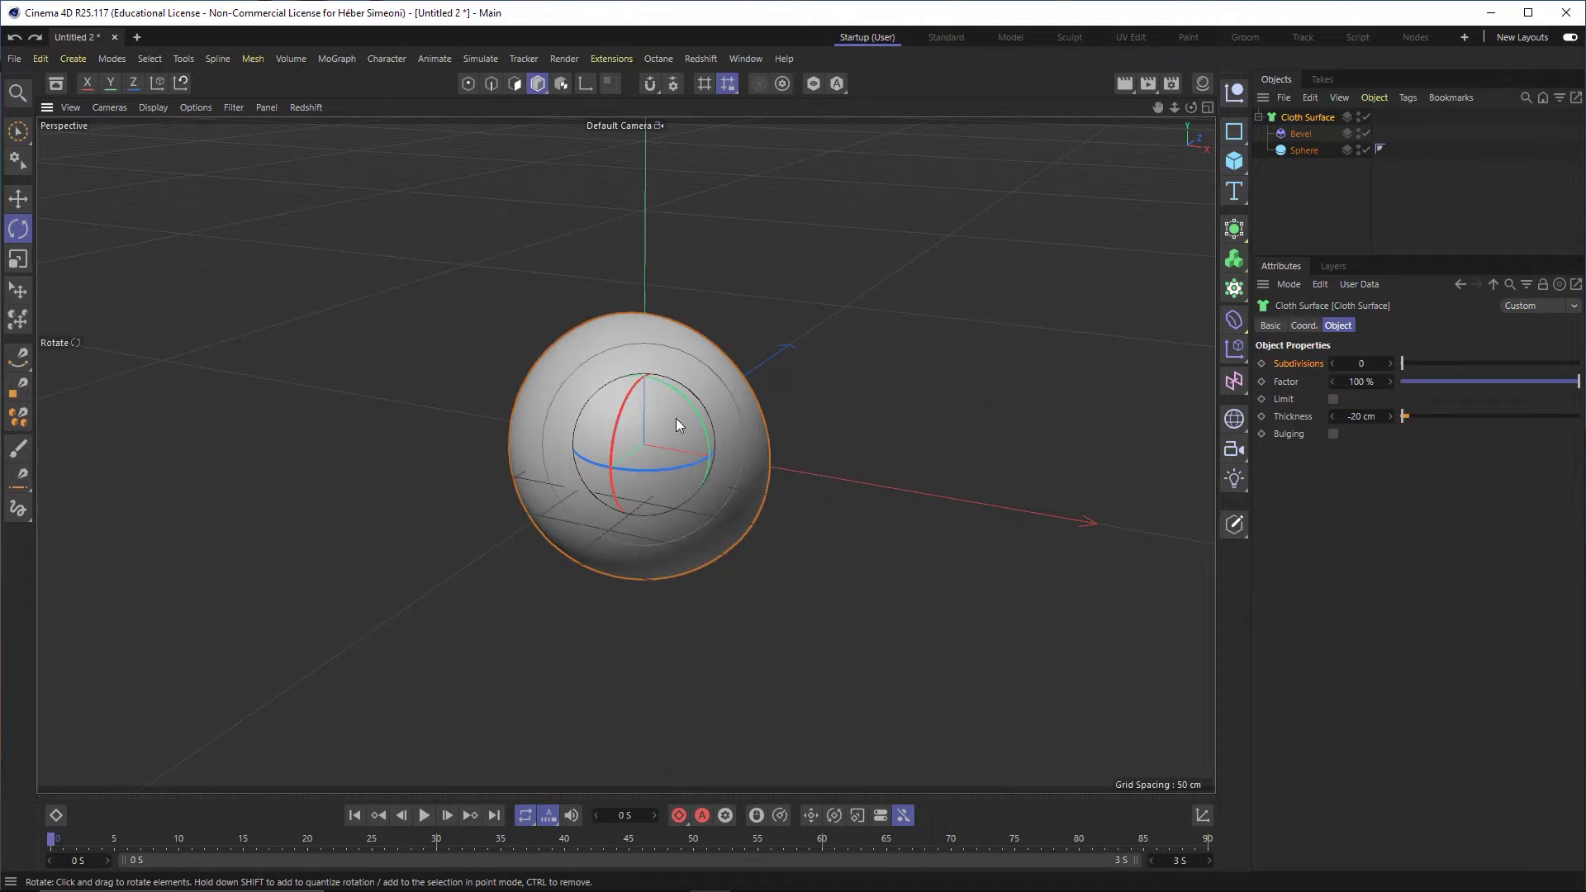
pyautogui.moveTo(676, 419); pyautogui.dragTo(522, 468)
pyautogui.hotkey('ctrl', 'z')
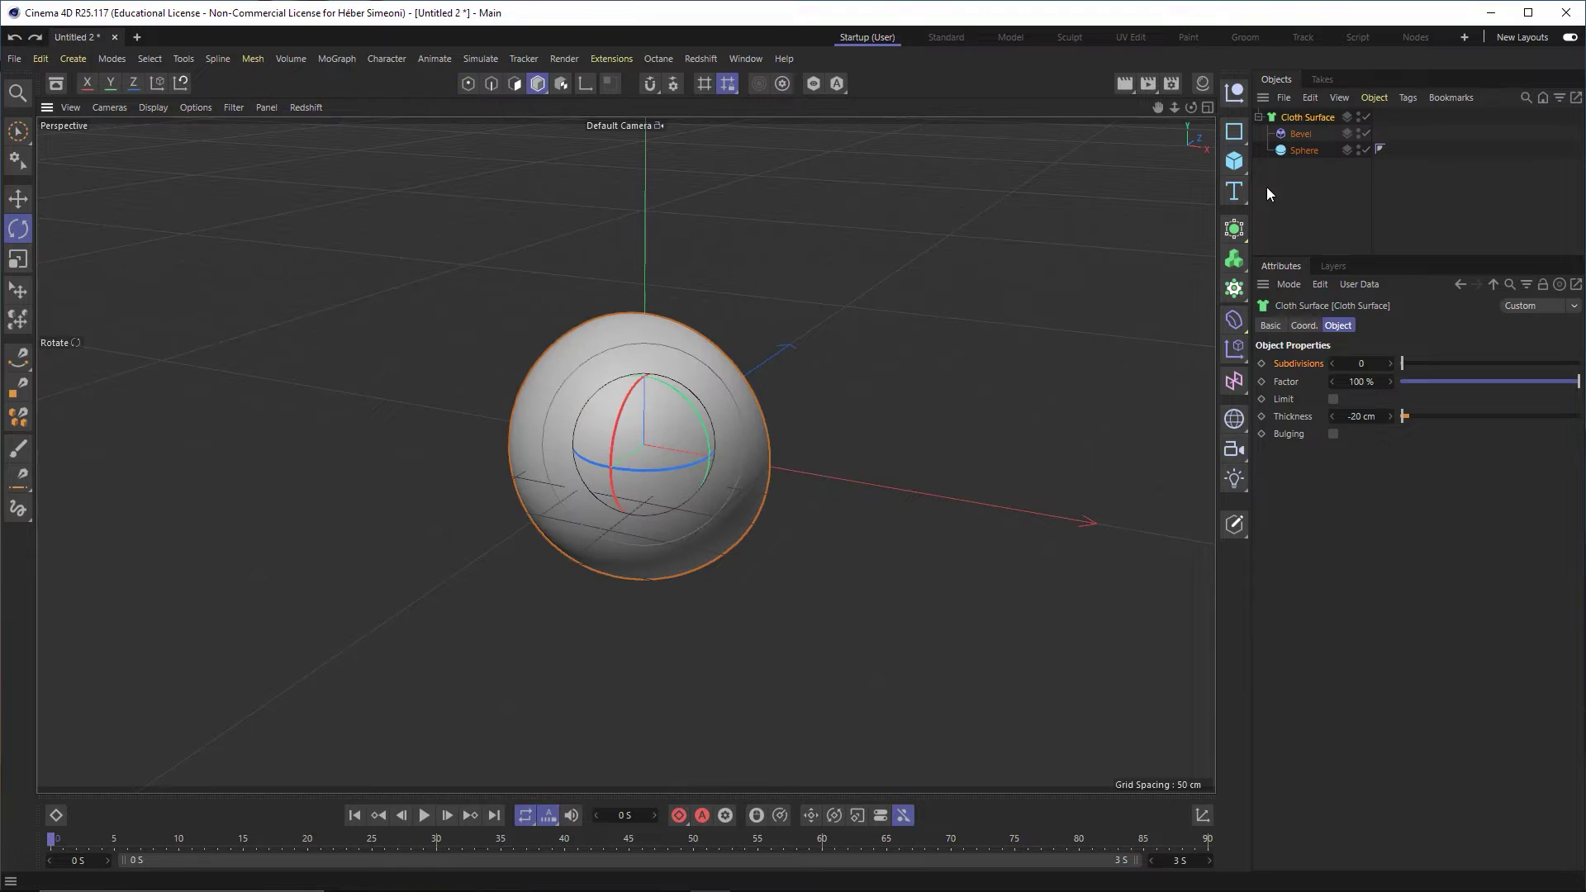
pyautogui.click(1305, 116)
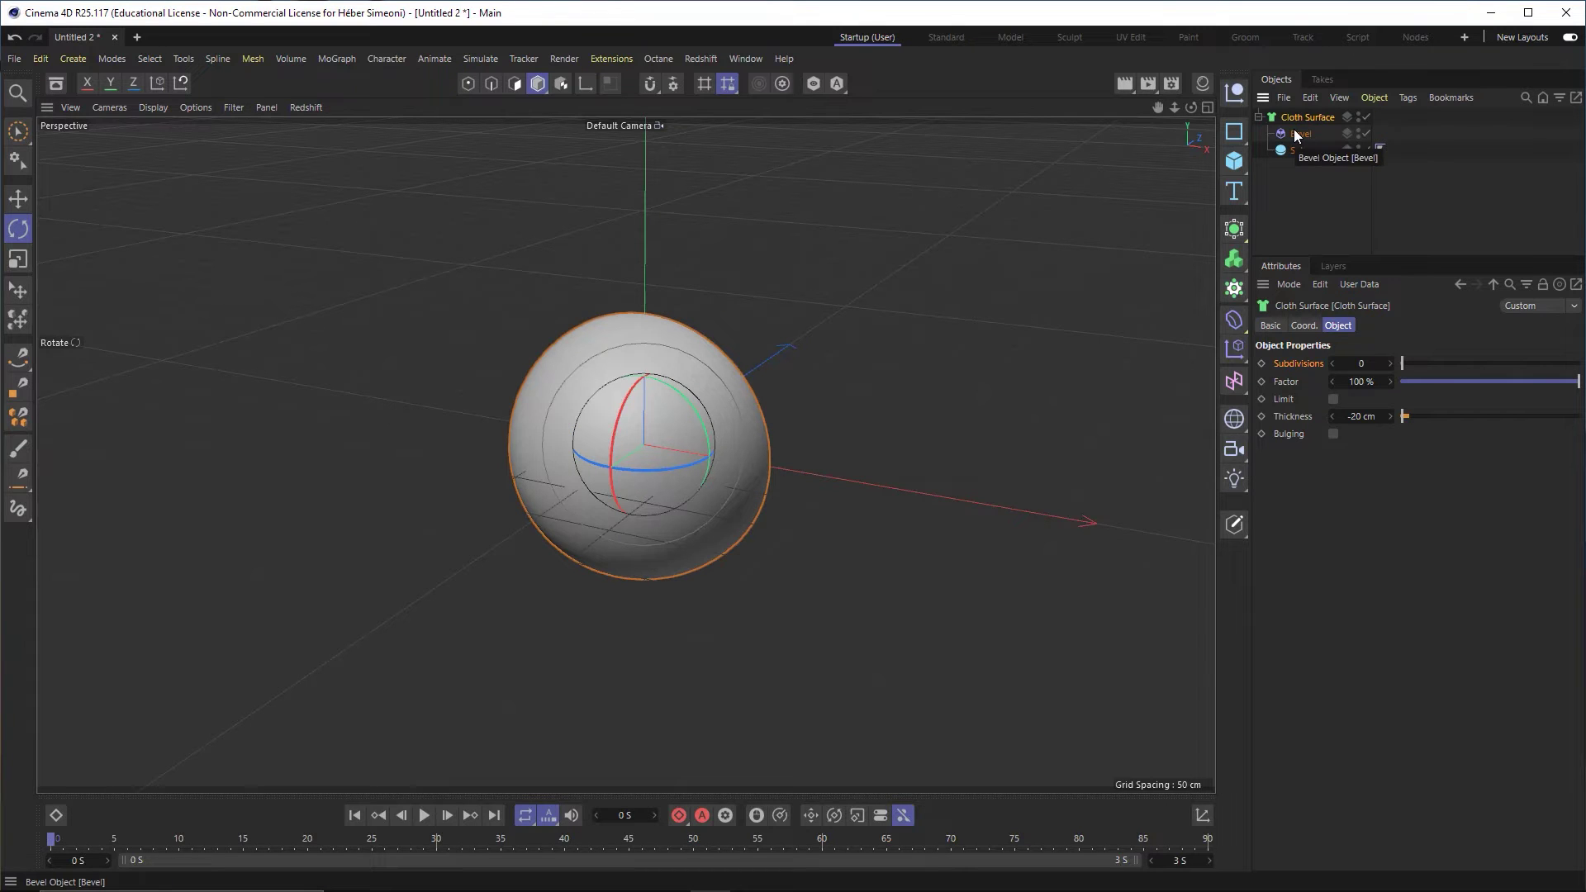
pyautogui.moveTo(1295, 136)
pyautogui.mouseDown()
pyautogui.moveTo(1320, 252)
pyautogui.moveTo(1279, 291)
pyautogui.moveTo(1111, 327)
pyautogui.mouseUp()
# Create a Null named 'Esfera' and drag Cloth Surface under it.
pyautogui.moveTo(1040, 376); pyautogui.dragTo(1232, 102)
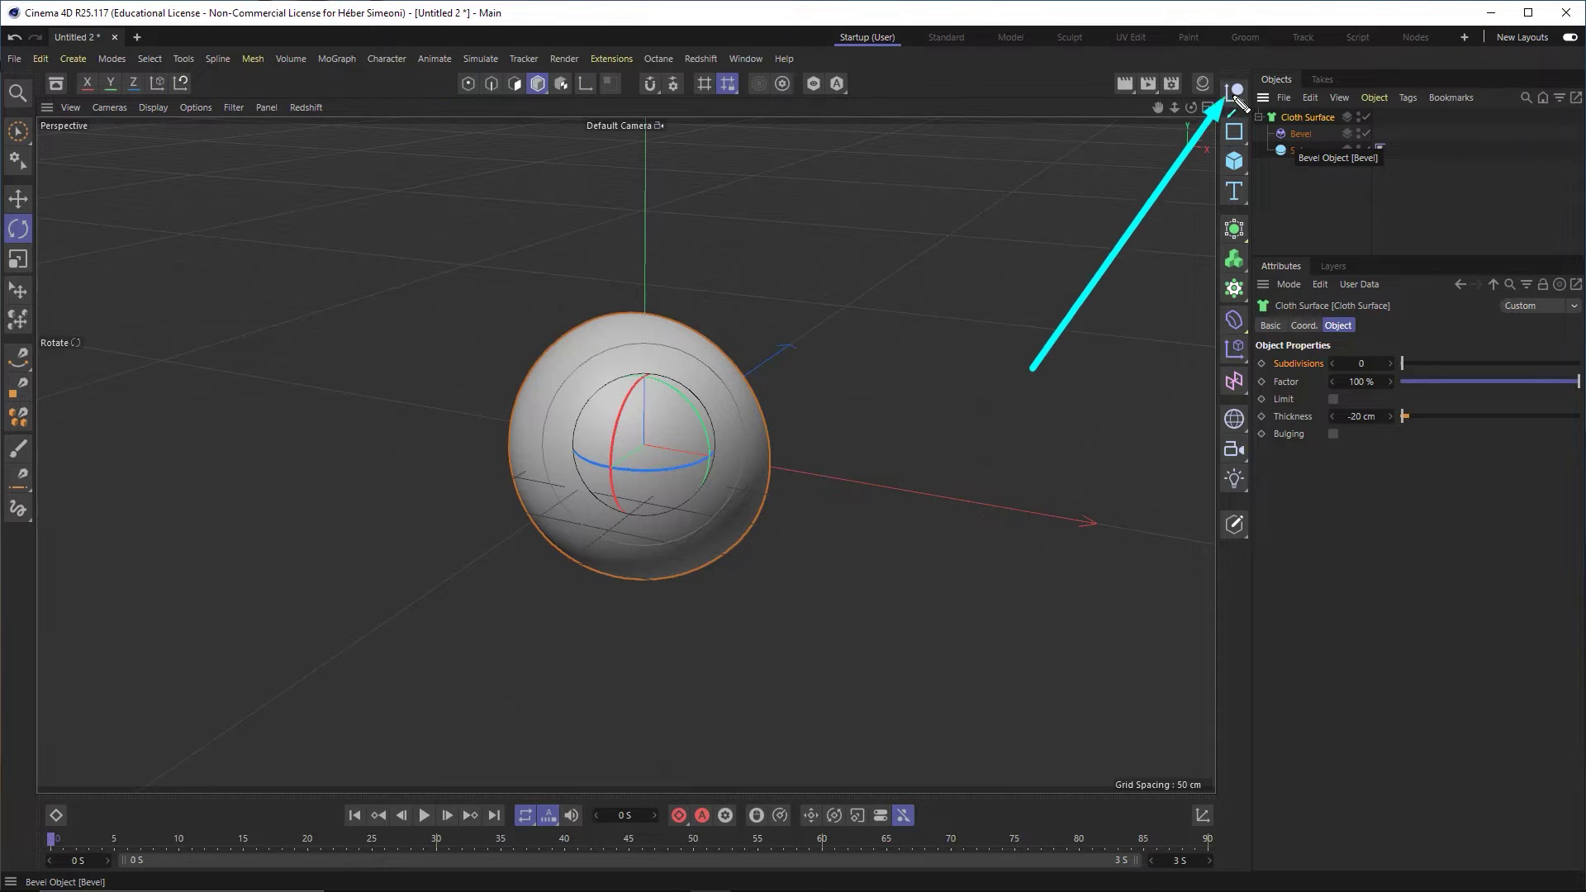
pyautogui.click(1232, 102)
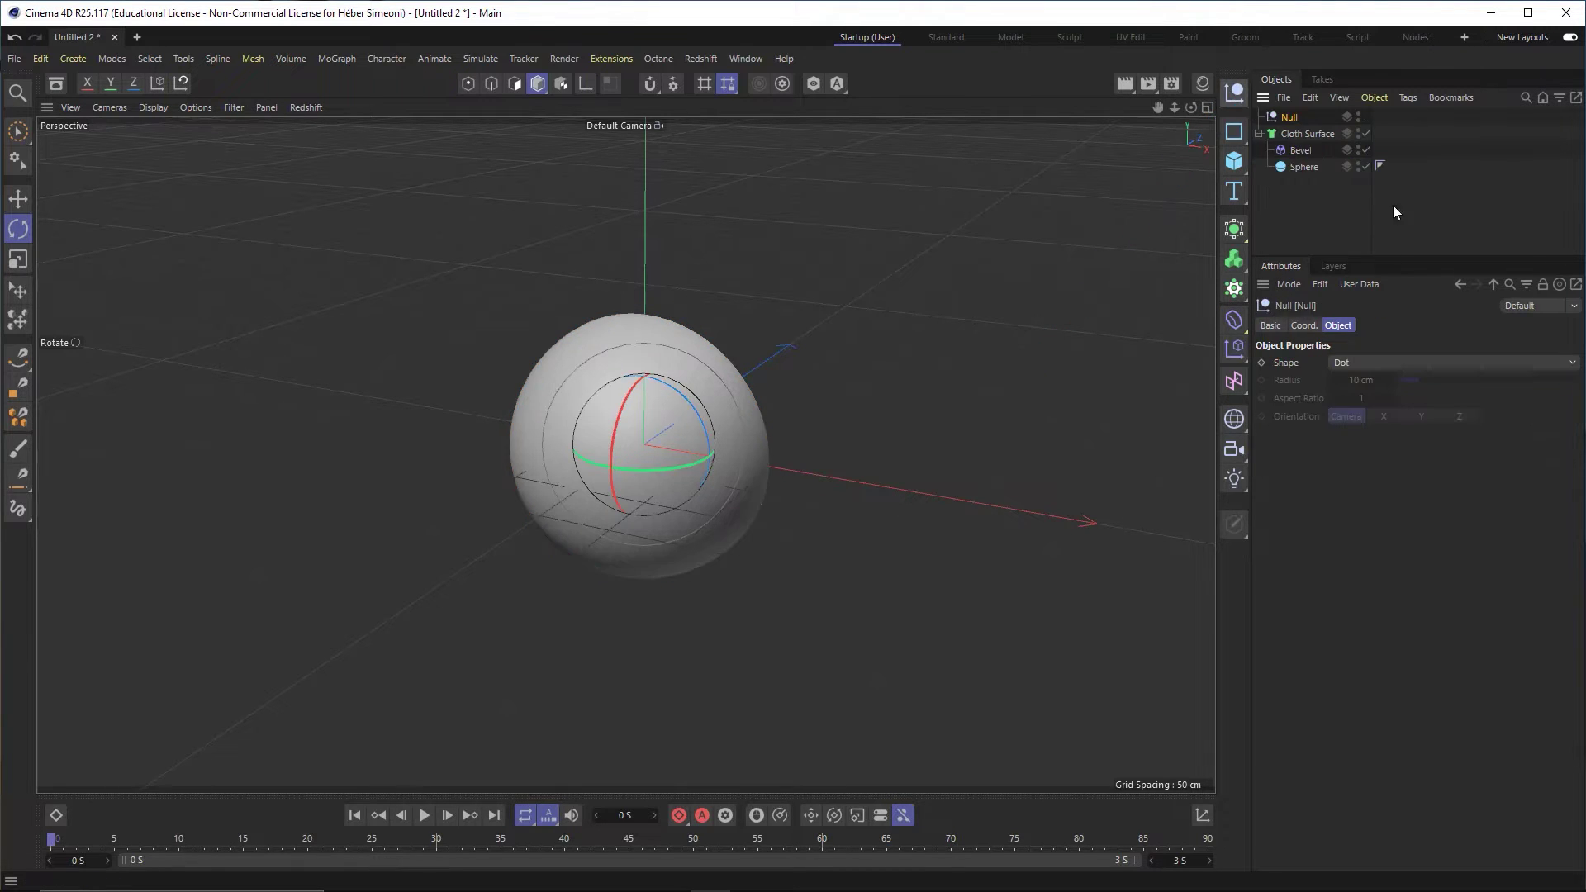
pyautogui.doubleClick(1289, 118)
pyautogui.write('Esfera')
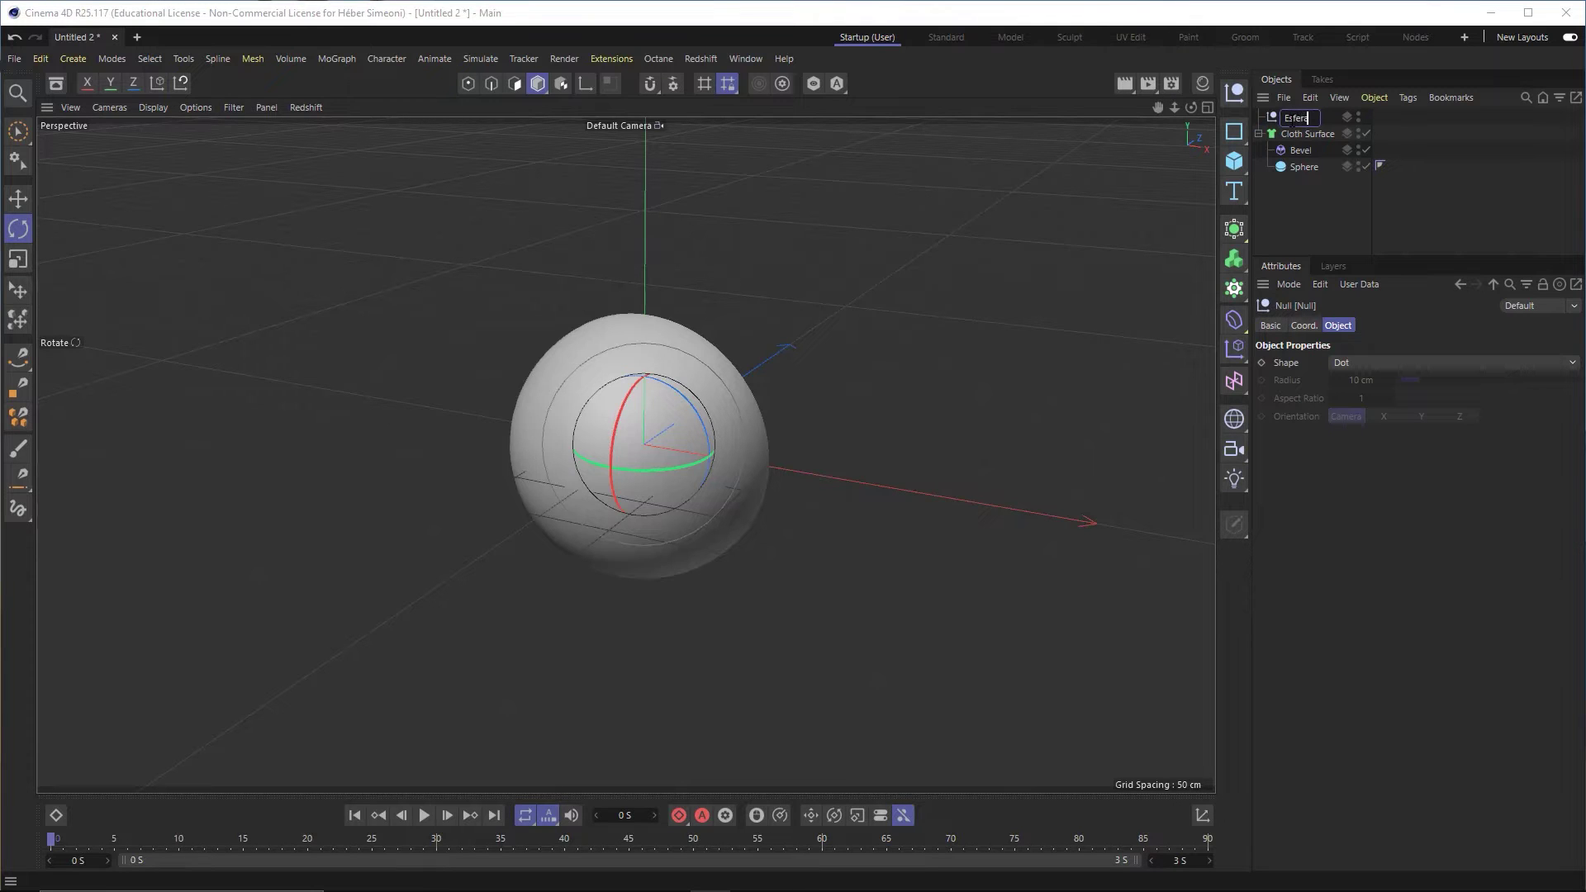
pyautogui.press('Return')
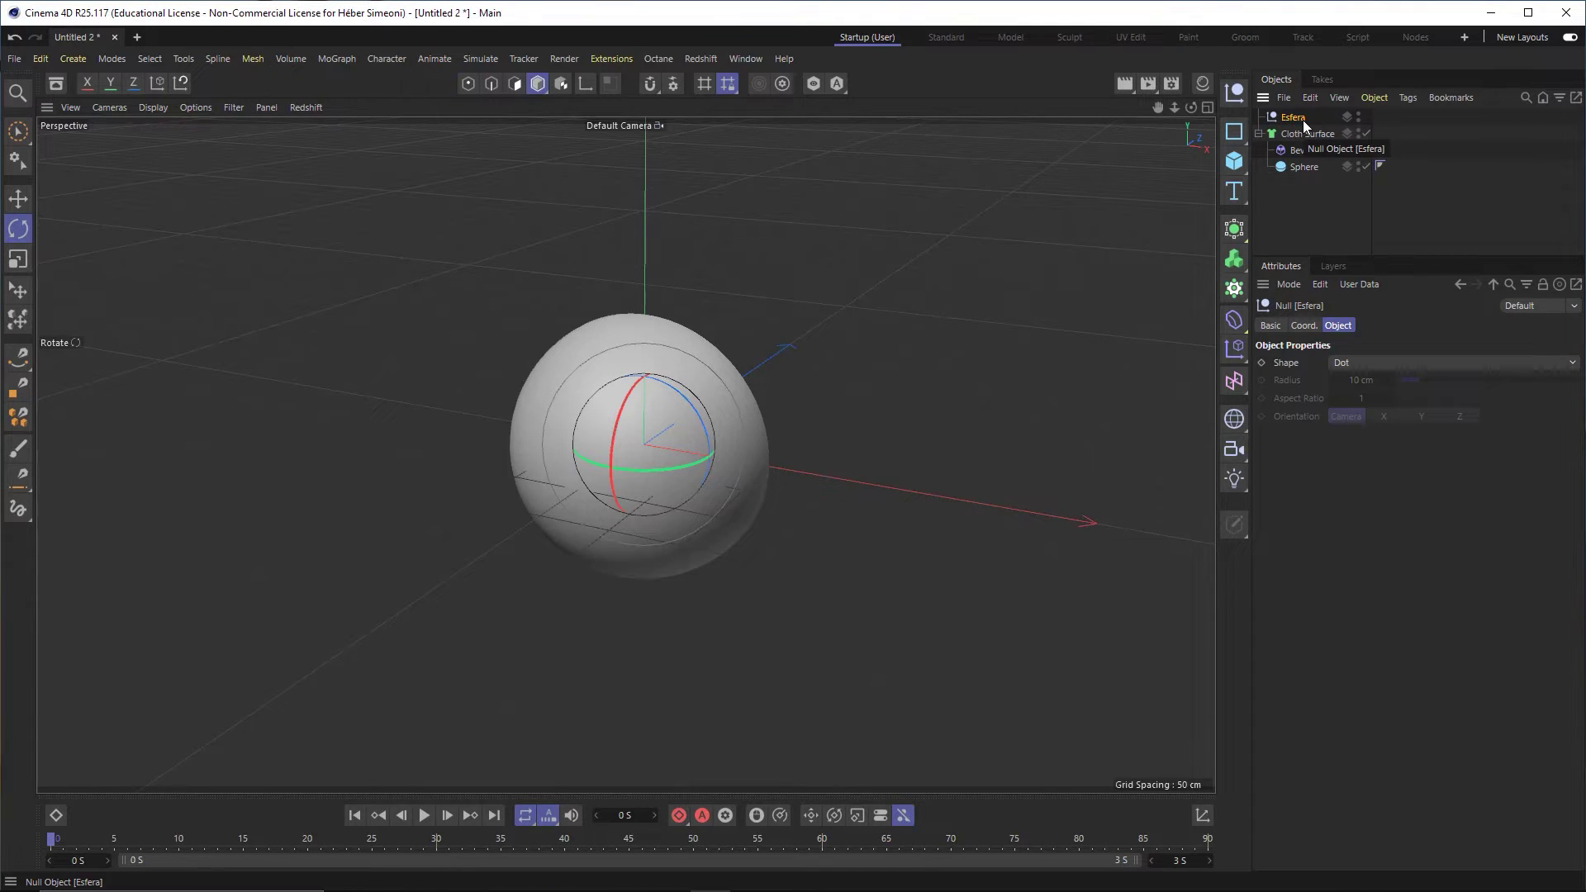
pyautogui.click(1306, 135)
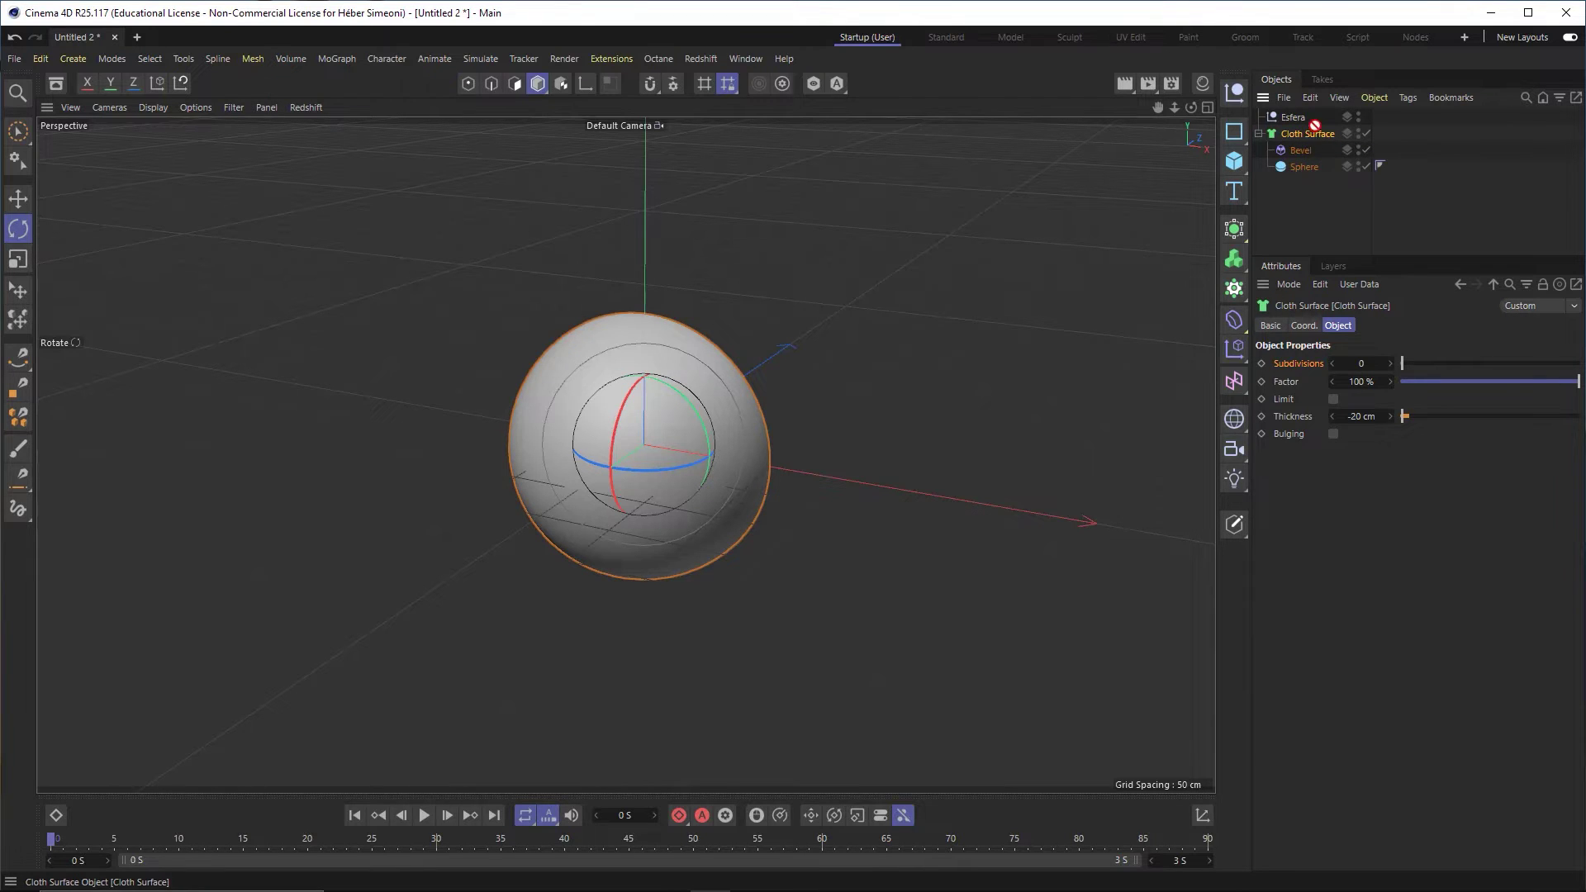
pyautogui.moveTo(1306, 134); pyautogui.dragTo(1293, 118)
pyautogui.click(1293, 121)
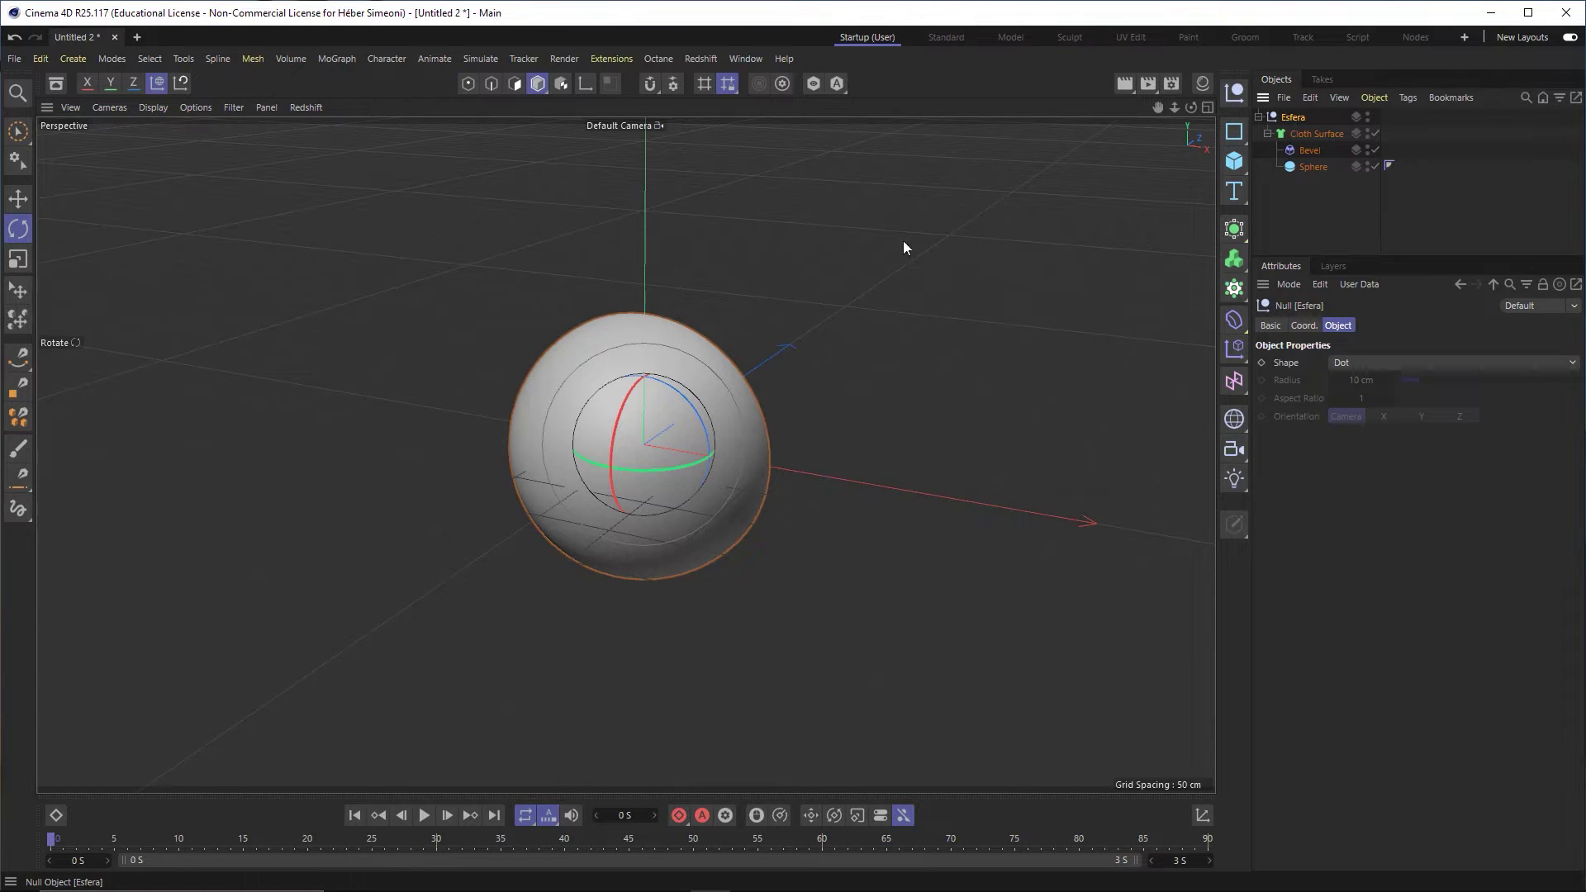
pyautogui.press('e')
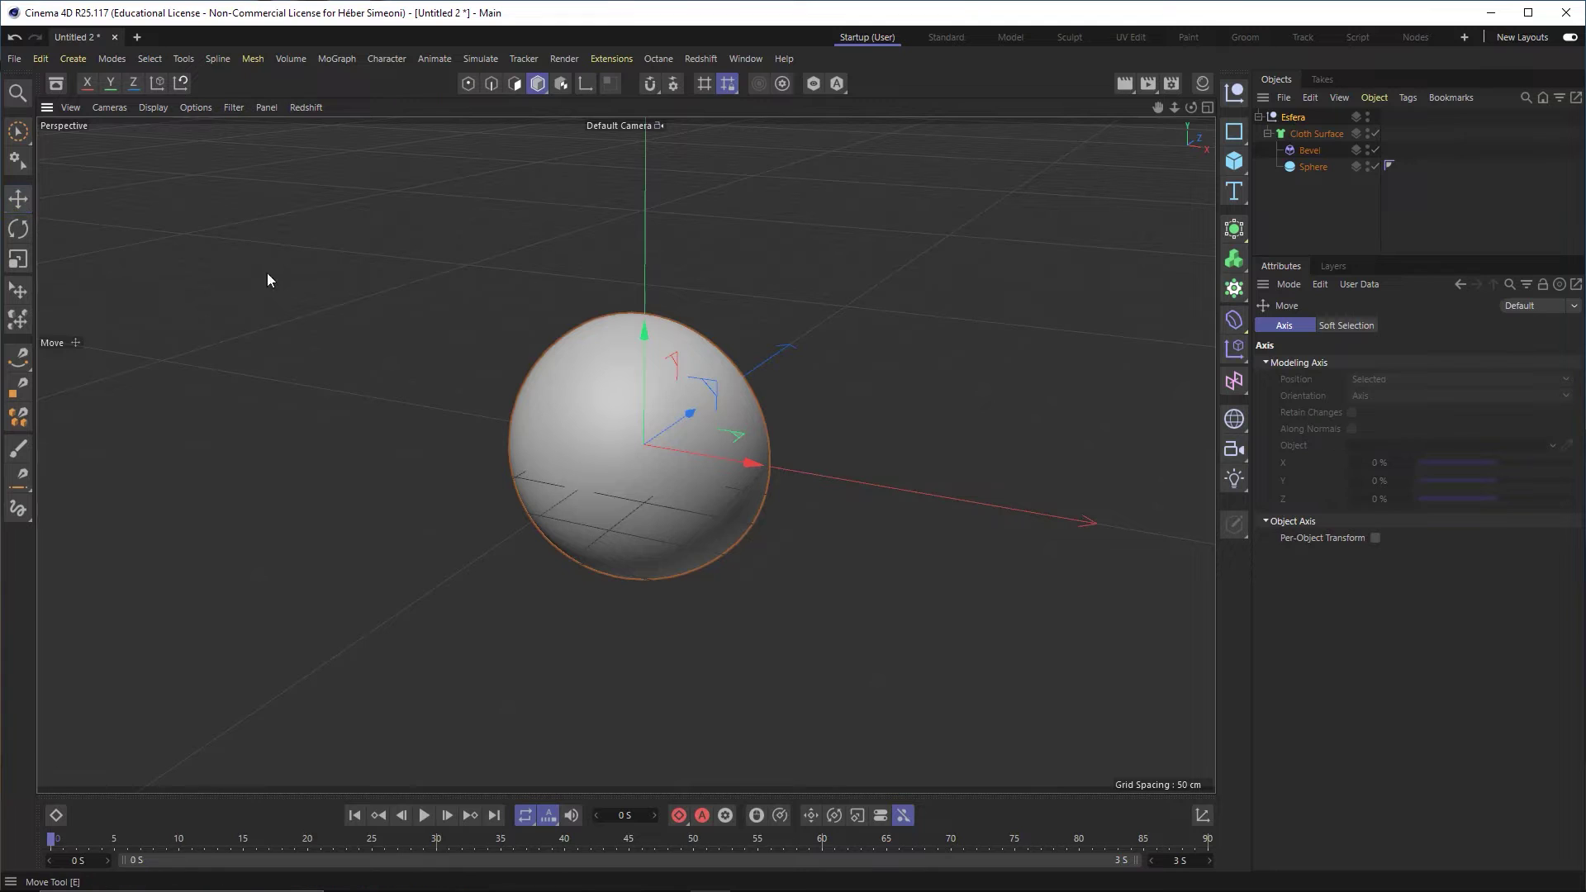
pyautogui.moveTo(716, 390)
pyautogui.mouseDown()
pyautogui.moveTo(573, 378)
pyautogui.moveTo(498, 488)
pyautogui.mouseUp()
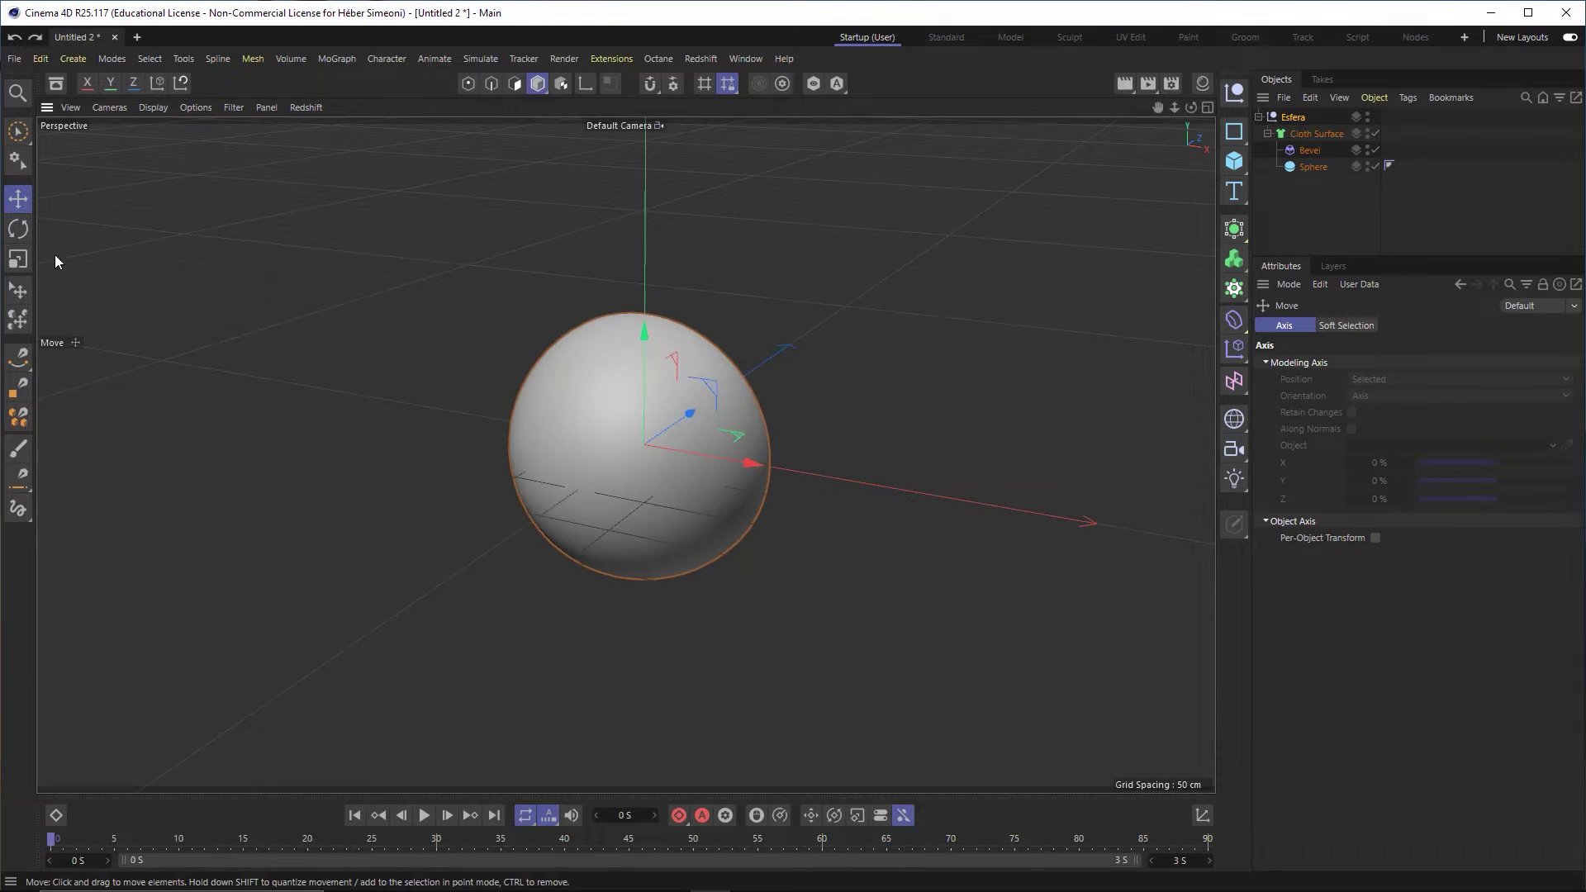
pyautogui.click(18, 228)
pyautogui.moveTo(633, 342); pyautogui.dragTo(696, 428)
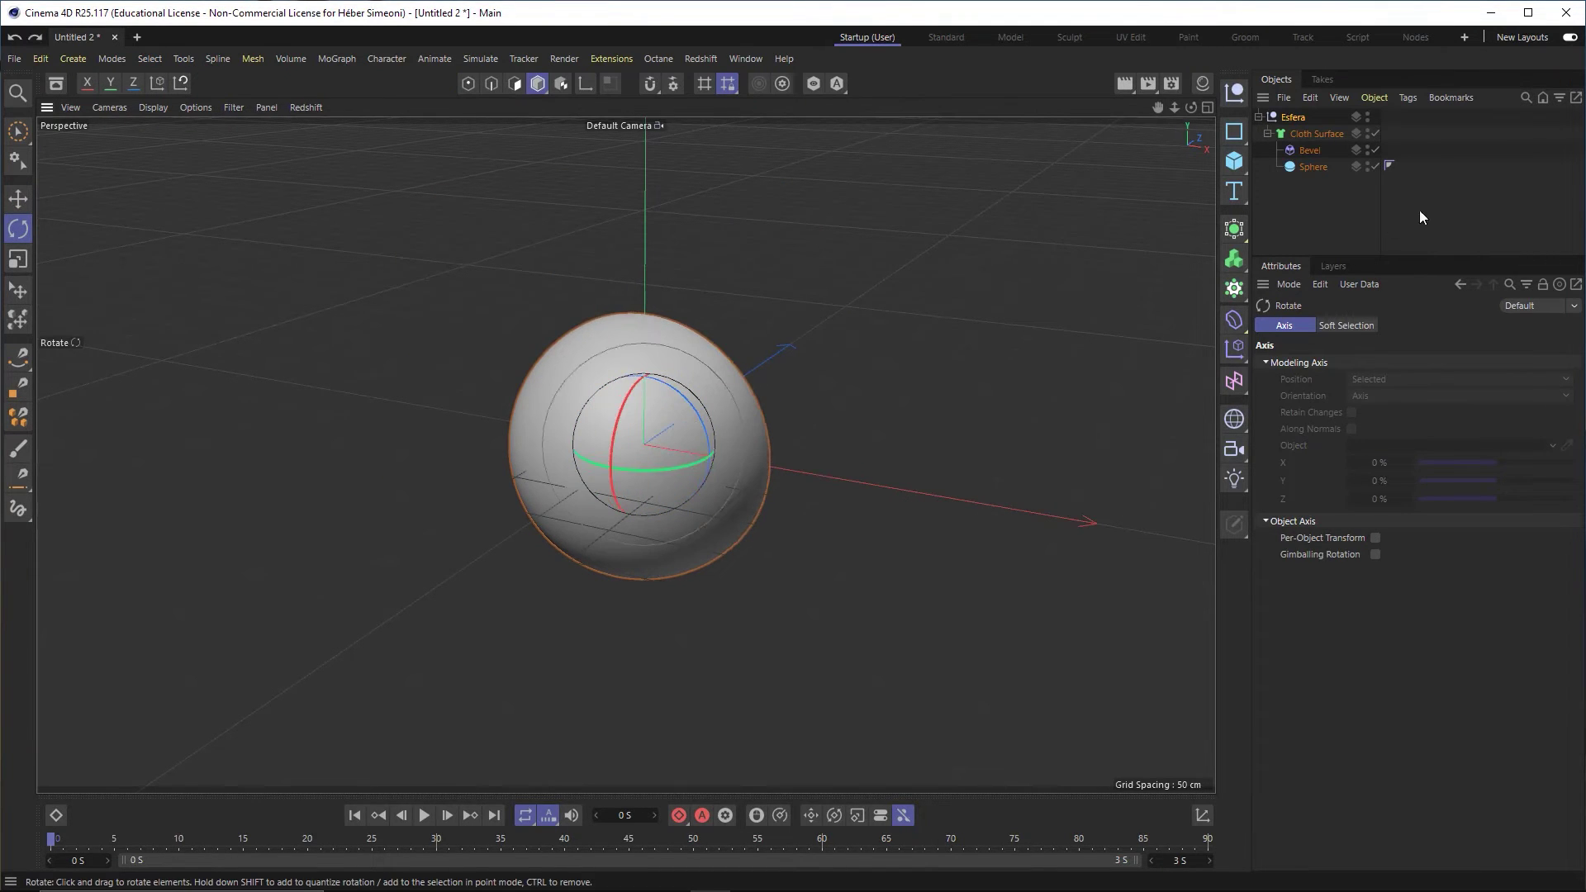
pyautogui.click(1294, 119)
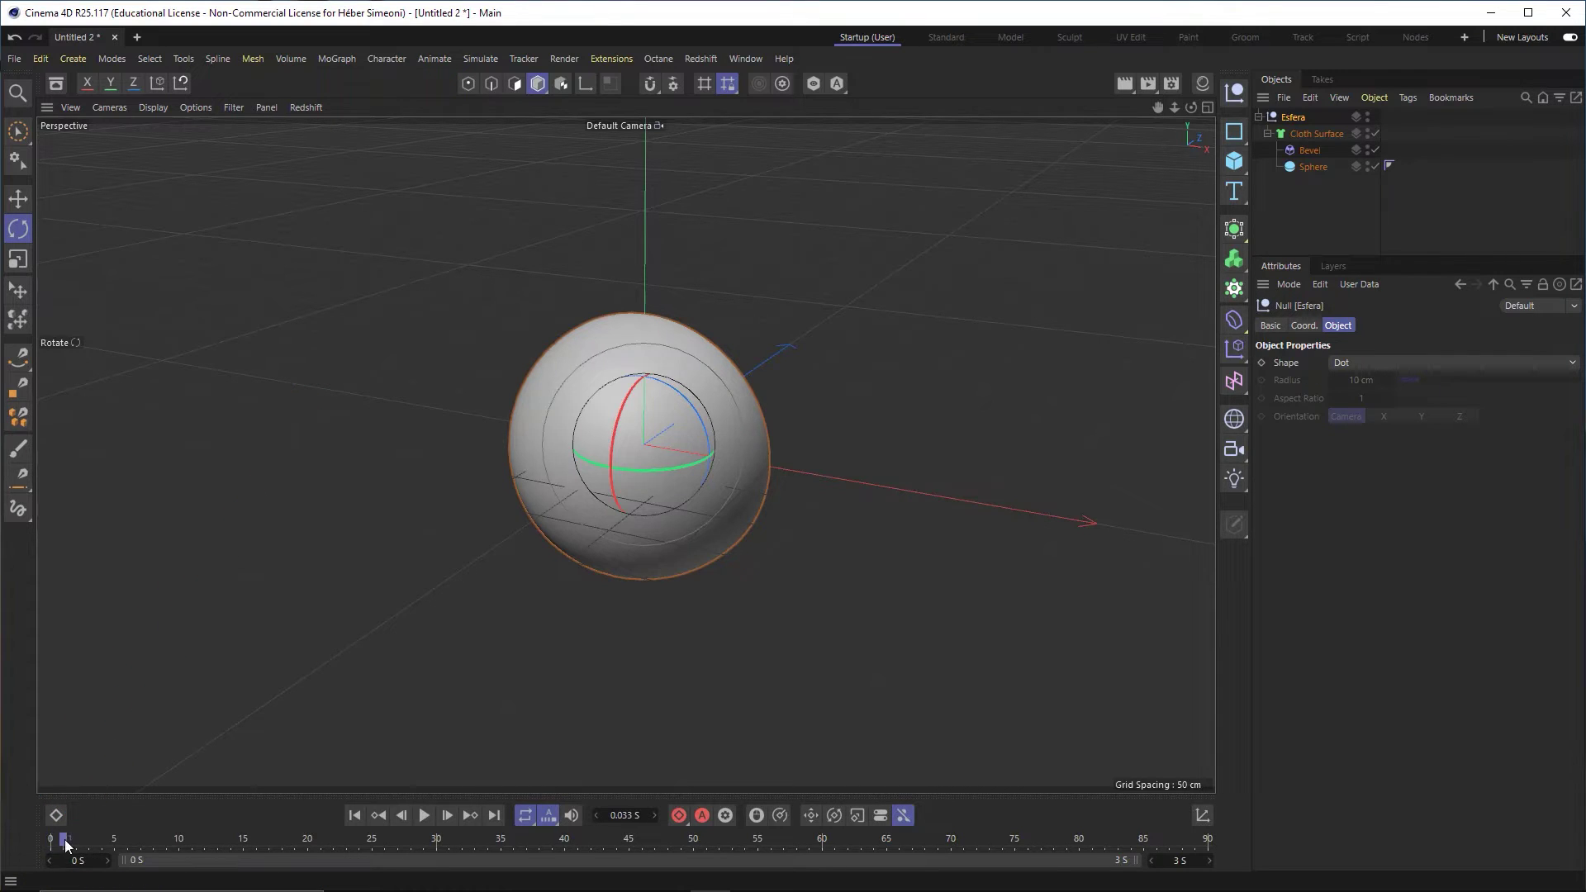
# Scrub the timeline to the 3 s end and show Esfera's Coord. values.
pyautogui.moveTo(66, 843); pyautogui.dragTo(121, 847)
pyautogui.moveTo(98, 849); pyautogui.dragTo(51, 846)
pyautogui.click(1304, 326)
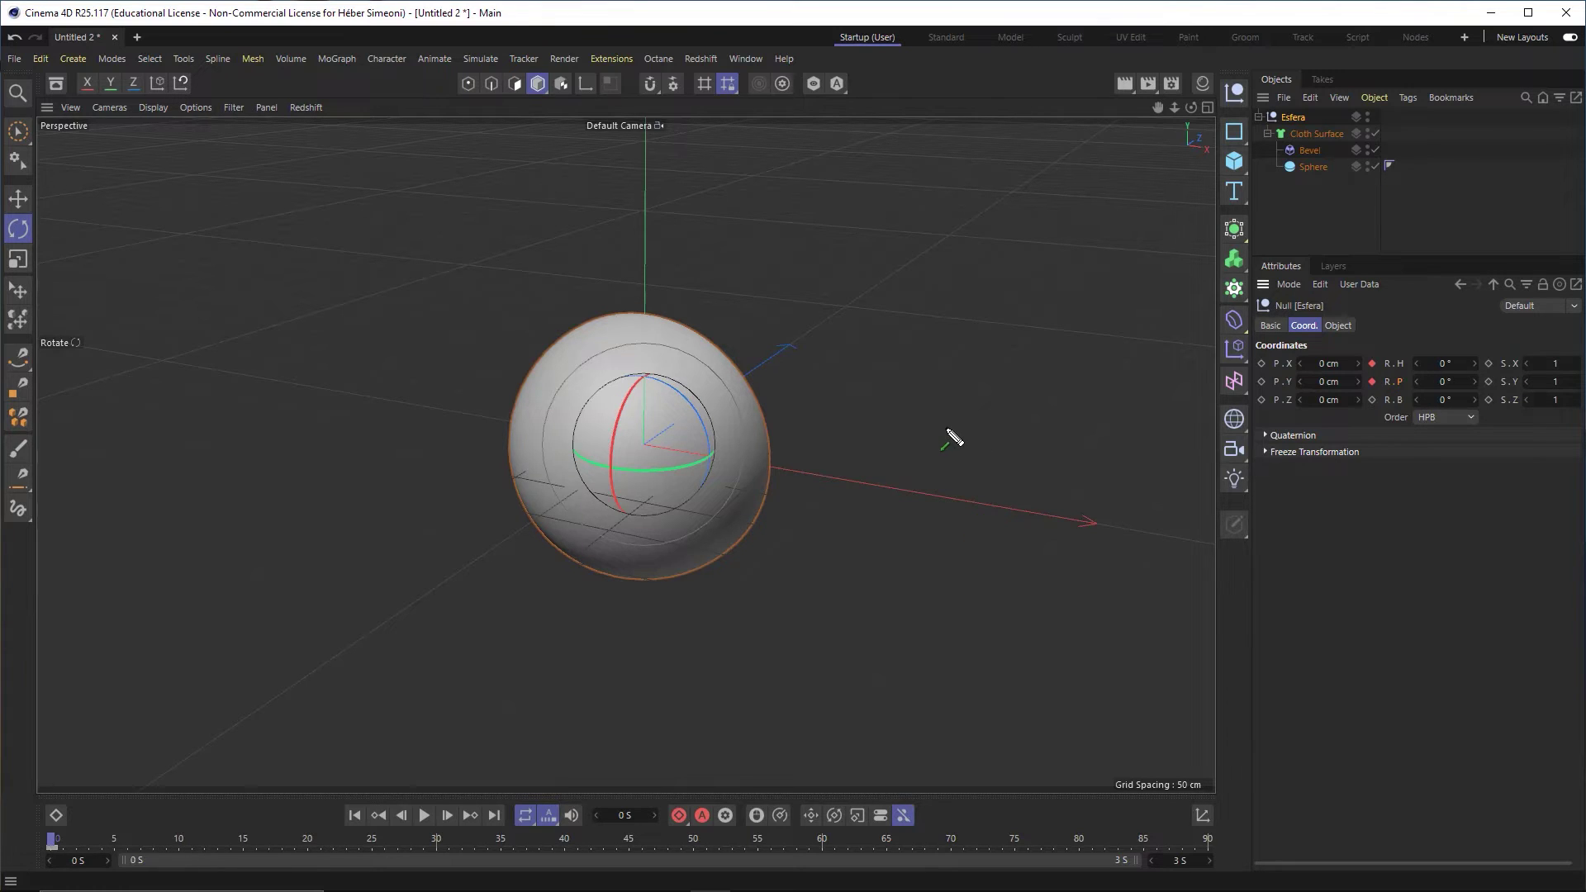
pyautogui.moveTo(197, 374)
pyautogui.mouseDown()
pyautogui.moveTo(77, 759)
pyautogui.moveTo(1397, 369)
pyautogui.moveTo(51, 761)
pyautogui.moveTo(60, 823)
pyautogui.moveTo(217, 840)
pyautogui.moveTo(1236, 840)
pyautogui.mouseUp()
pyautogui.moveTo(814, 548); pyautogui.dragTo(634, 830)
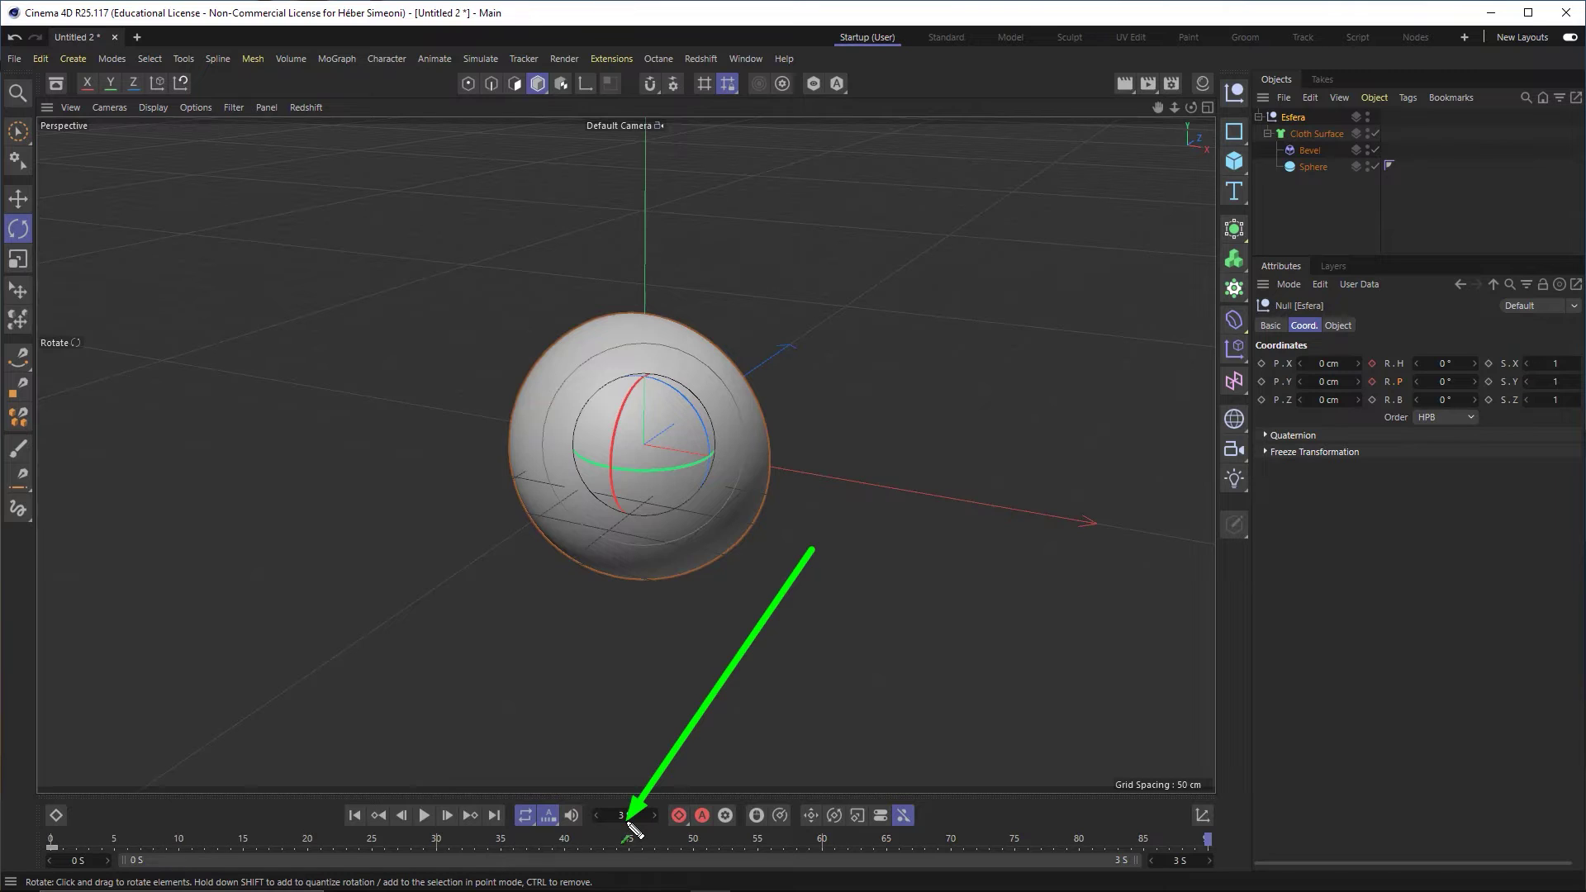
pyautogui.moveTo(634, 829)
pyautogui.mouseDown()
pyautogui.moveTo(1198, 863)
pyautogui.moveTo(1405, 384)
pyautogui.moveTo(1459, 375)
pyautogui.mouseUp()
# Set Esfera's R.H heading to -150° and keyframe it at 3 s.
pyautogui.doubleClick(1446, 364)
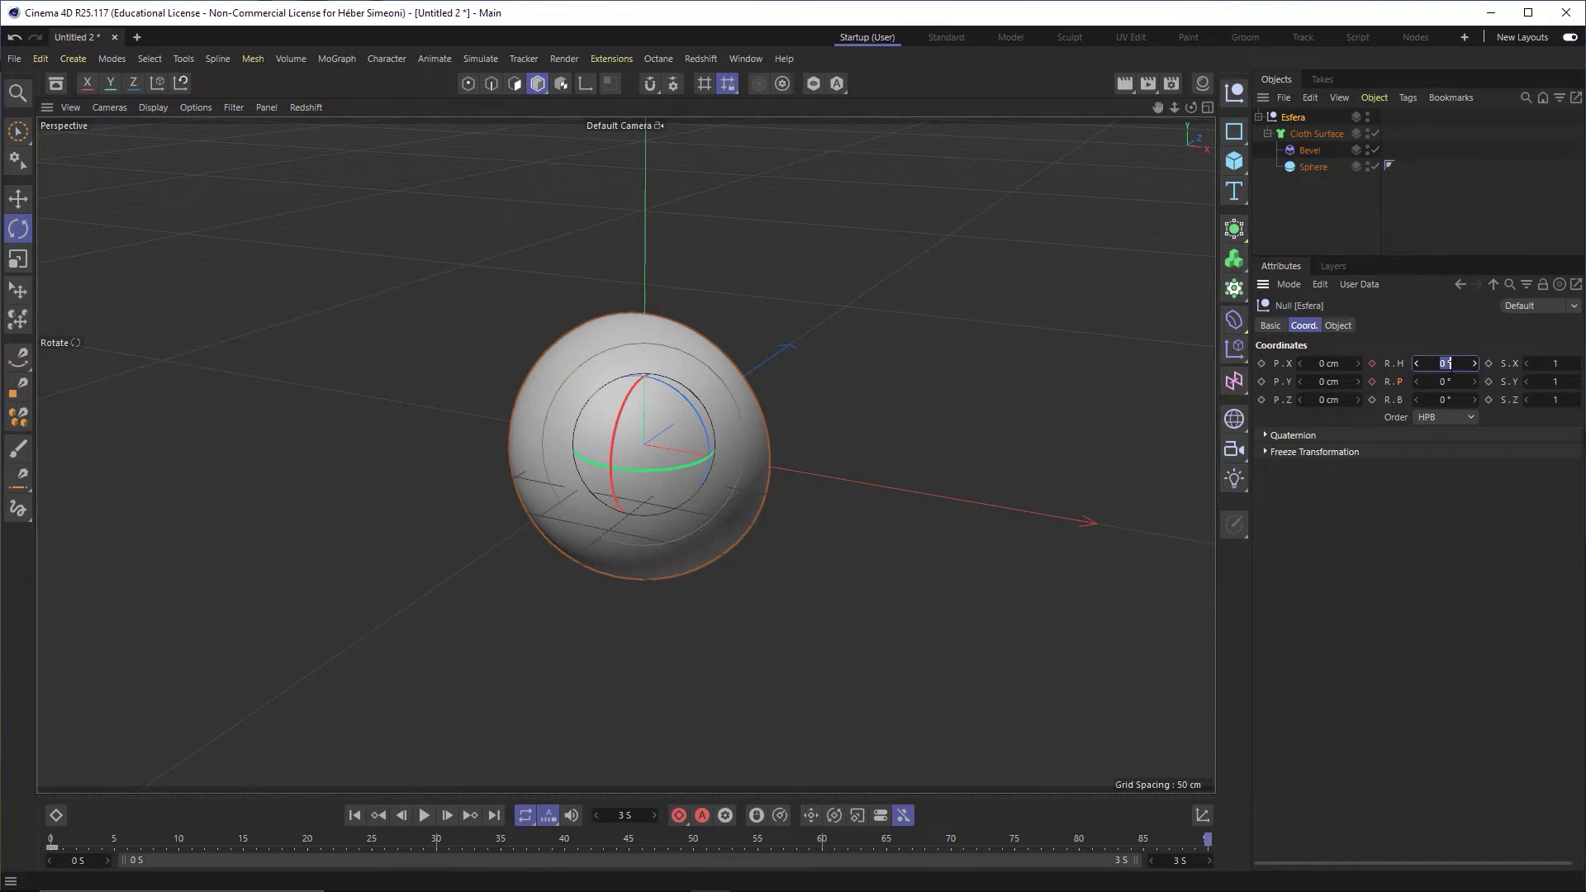
pyautogui.write('-150')
pyautogui.press('Return')
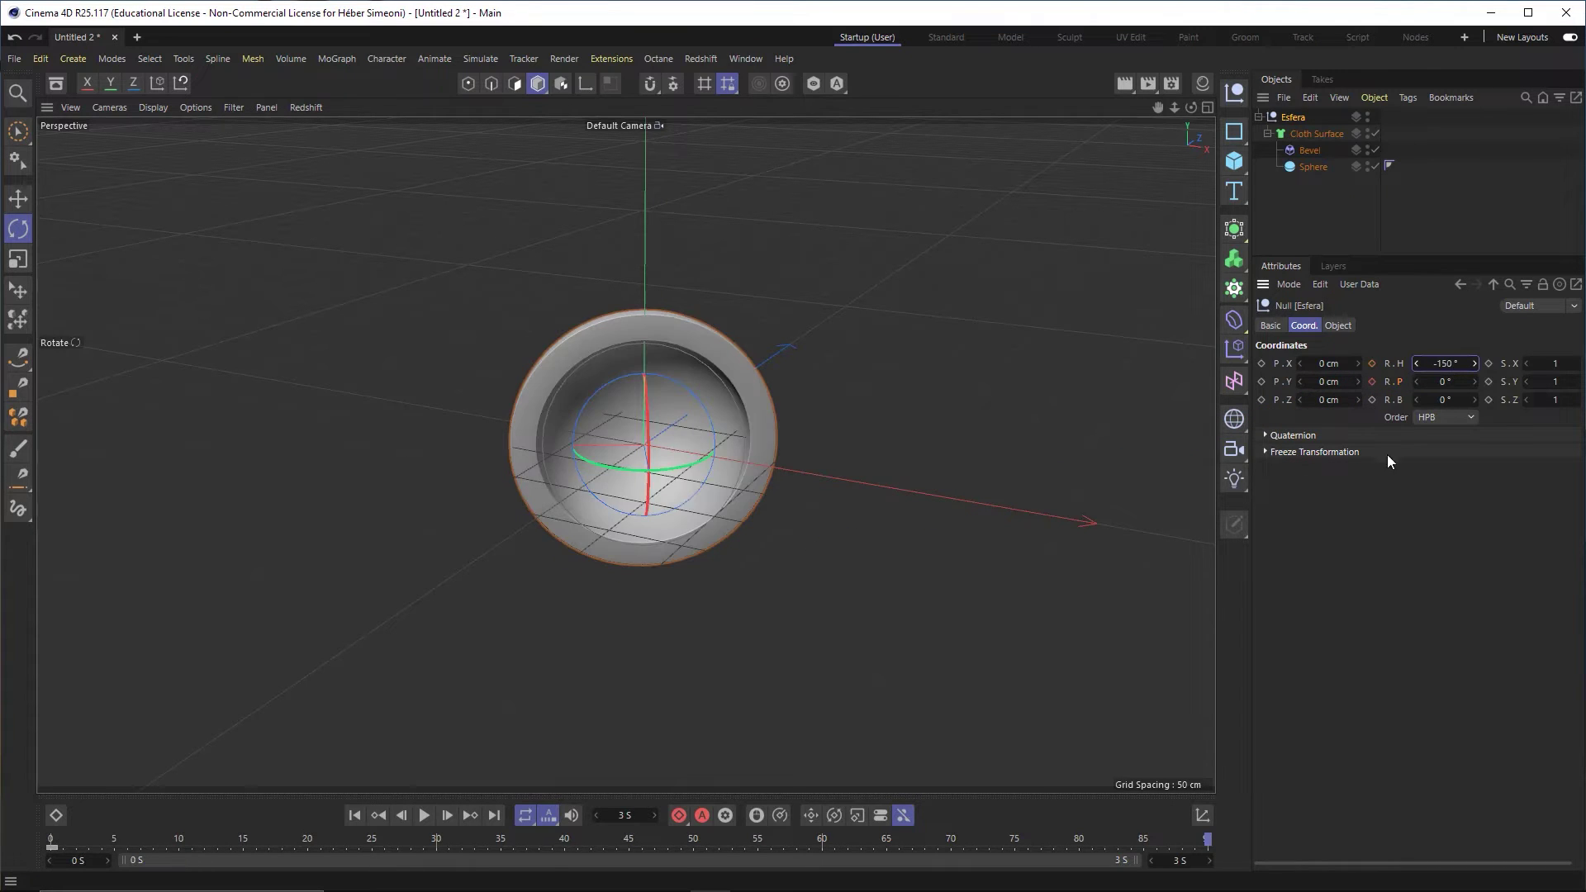
pyautogui.keyDown('alt'); pyautogui.moveTo(673, 489); pyautogui.dragTo(744, 450); pyautogui.keyUp('alt')
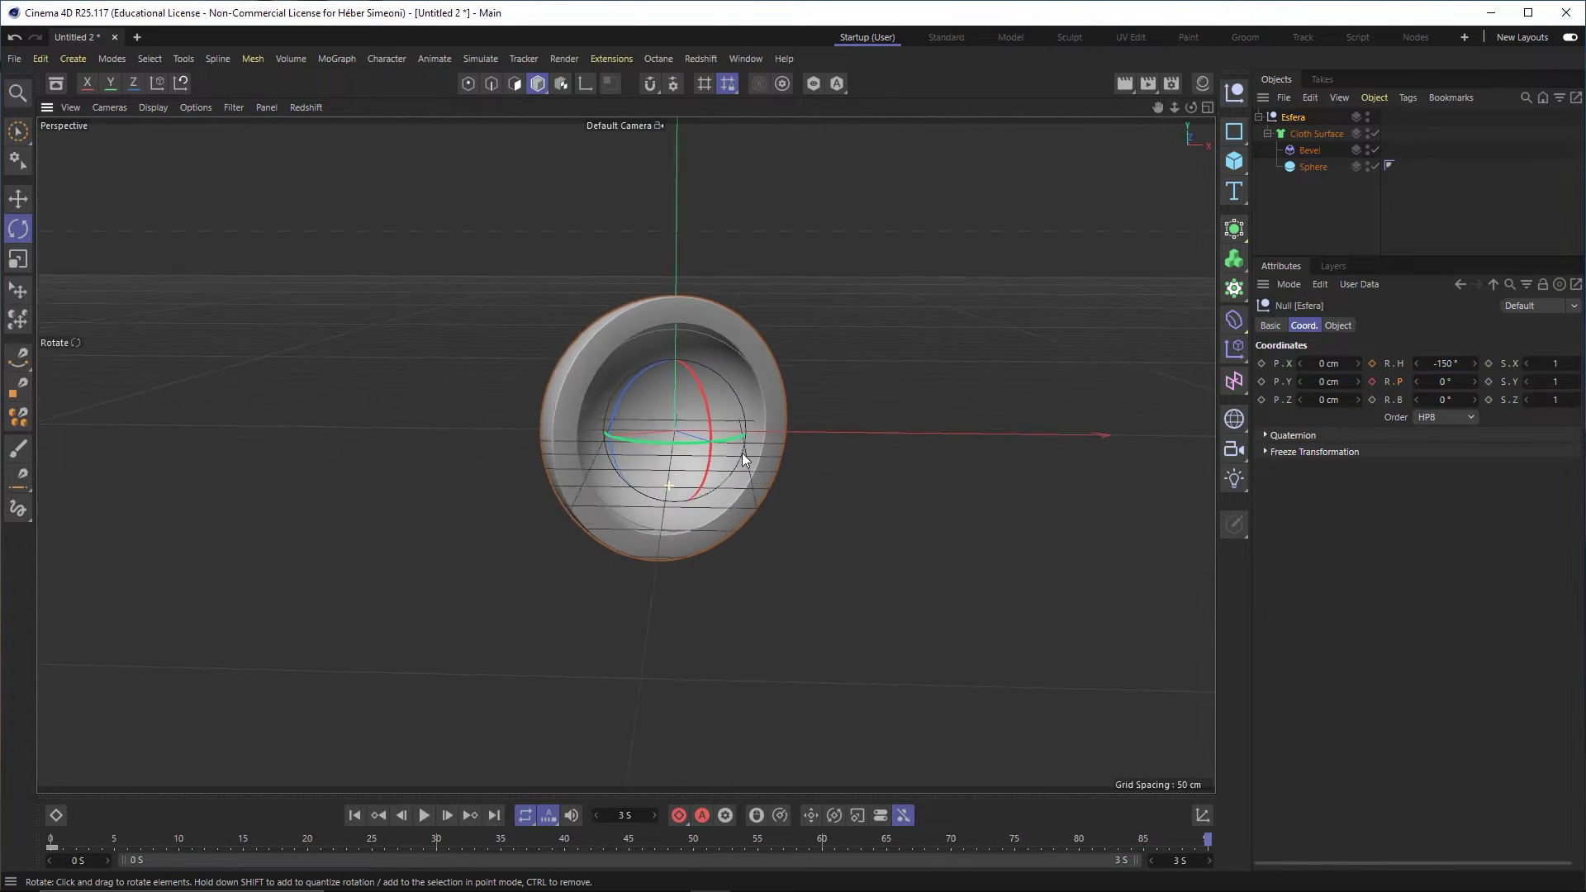
pyautogui.write('0')
pyautogui.press('Return')
pyautogui.moveTo(1436, 400)
pyautogui.mouseDown()
pyautogui.moveTo(1404, 363)
pyautogui.moveTo(1421, 363)
pyautogui.mouseUp()
pyautogui.doubleClick(1445, 363)
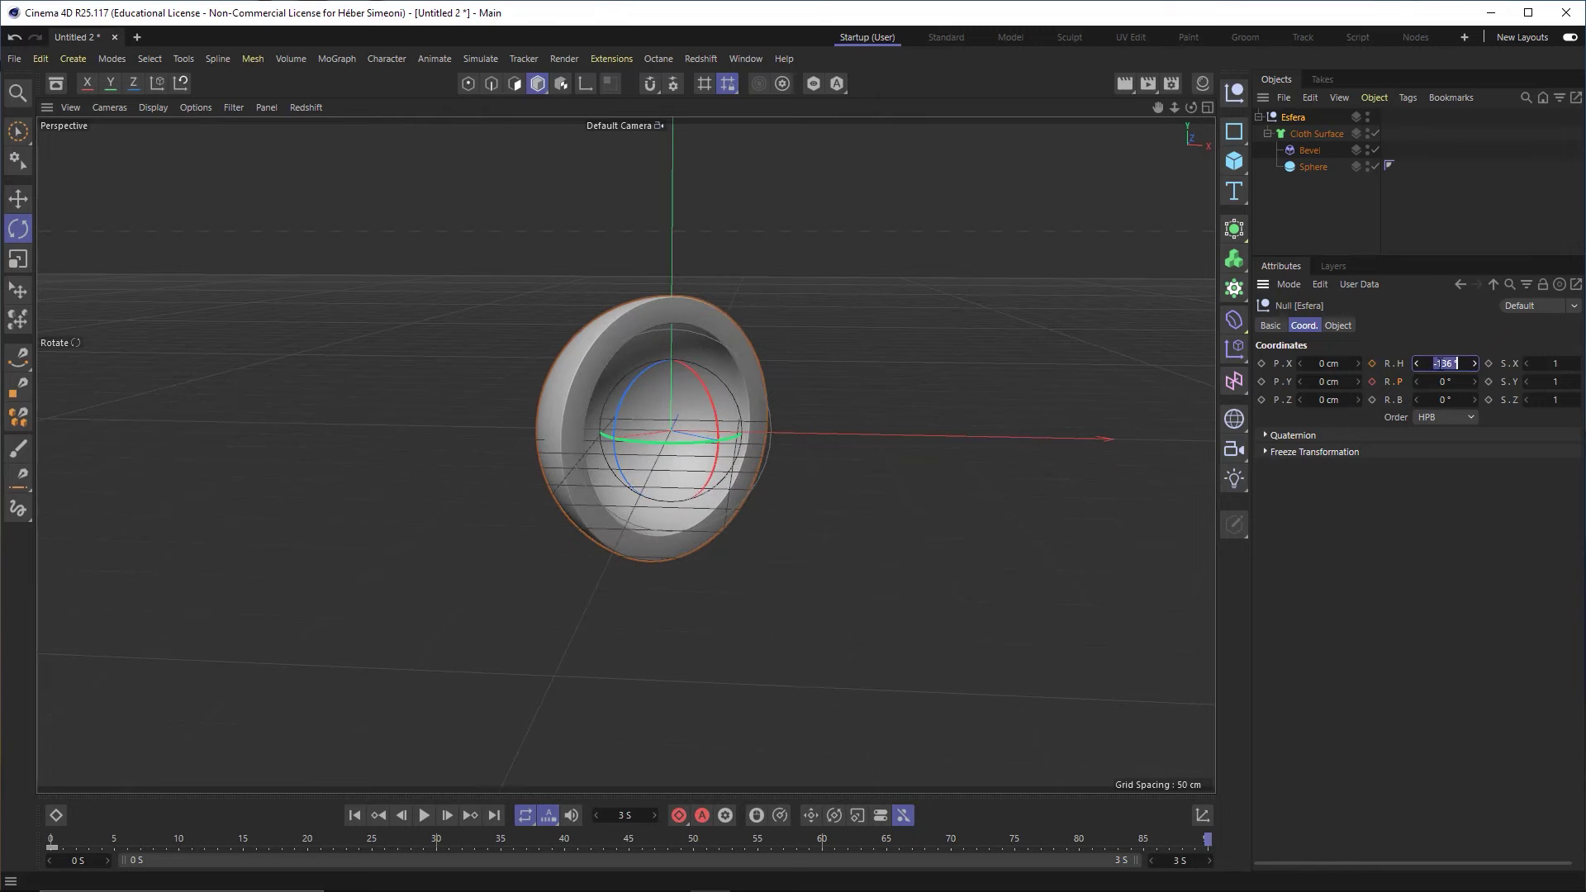
pyautogui.write('-150')
pyautogui.press('Return')
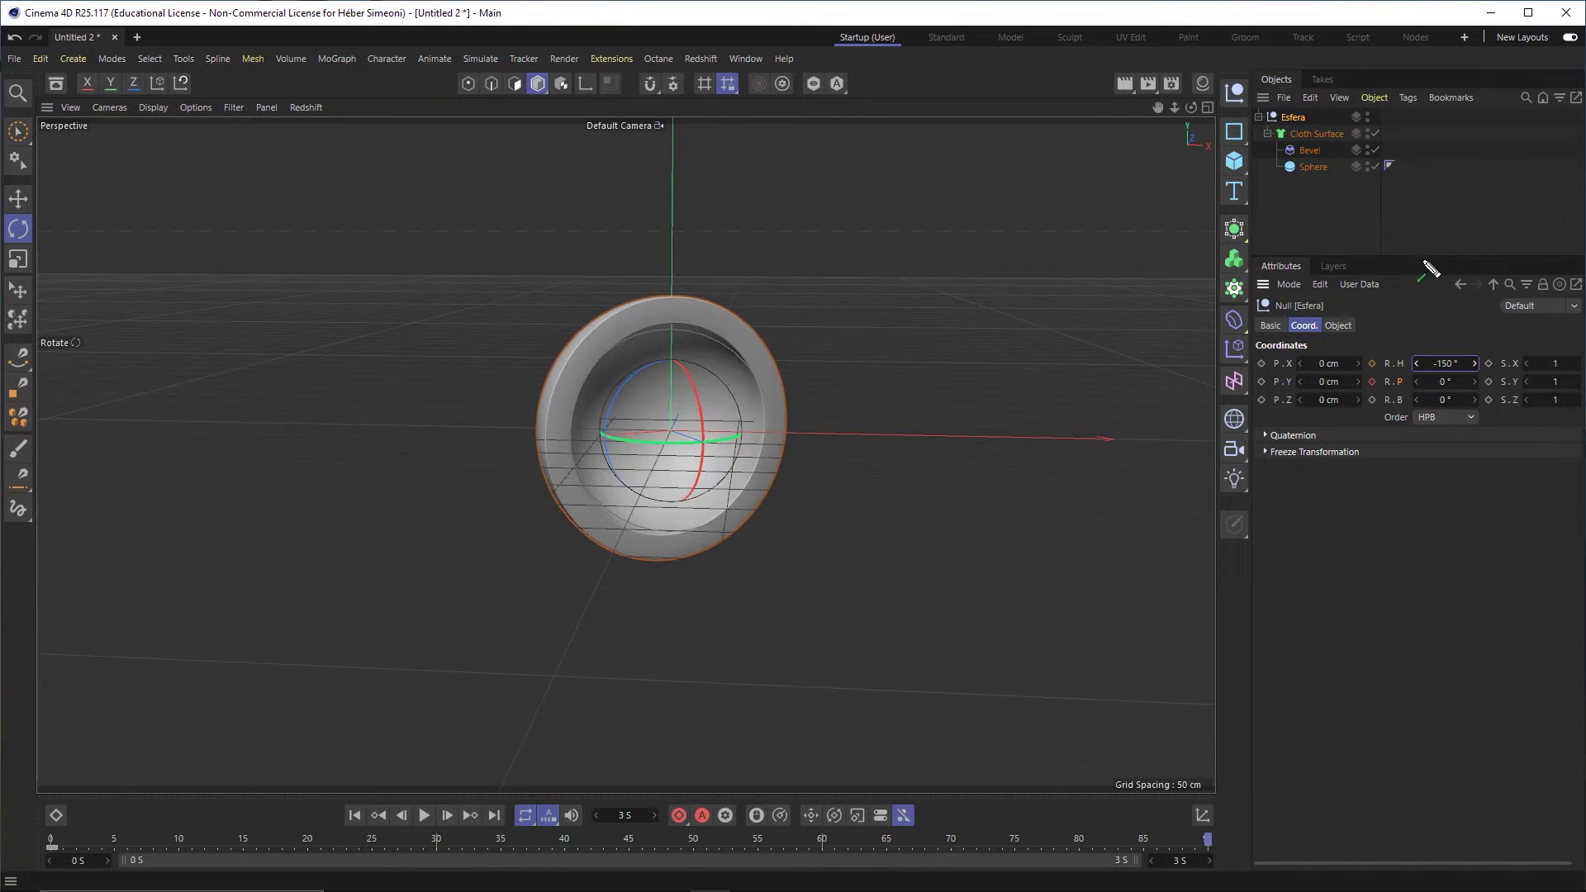
pyautogui.click(1373, 363)
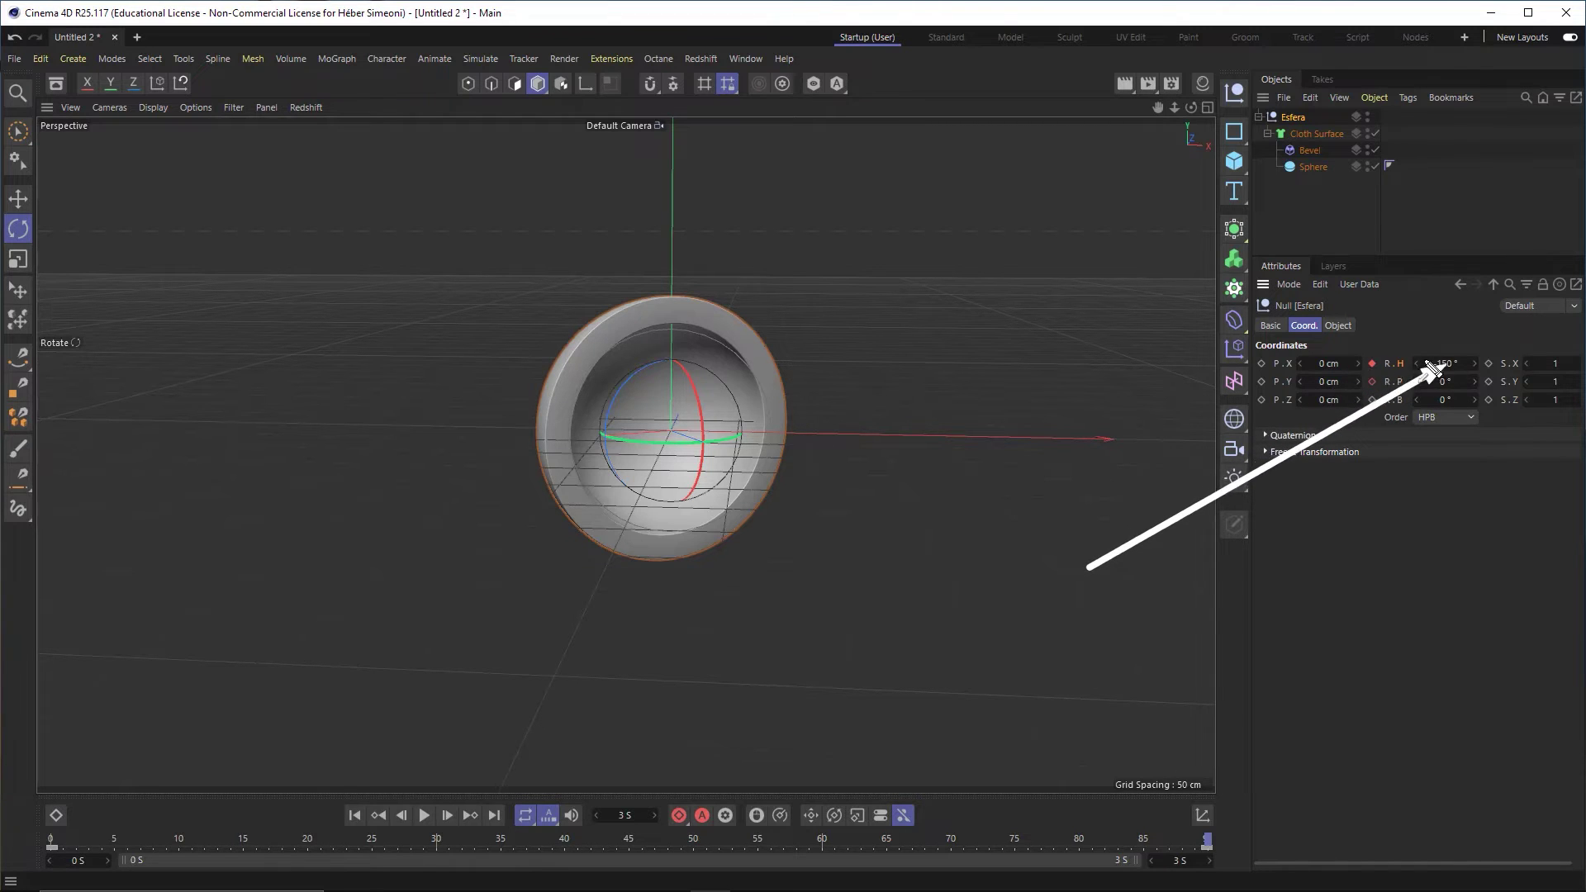
# Set the R.P pitch to 40°, then scrub from the start to check the tilt.
pyautogui.click(1447, 381)
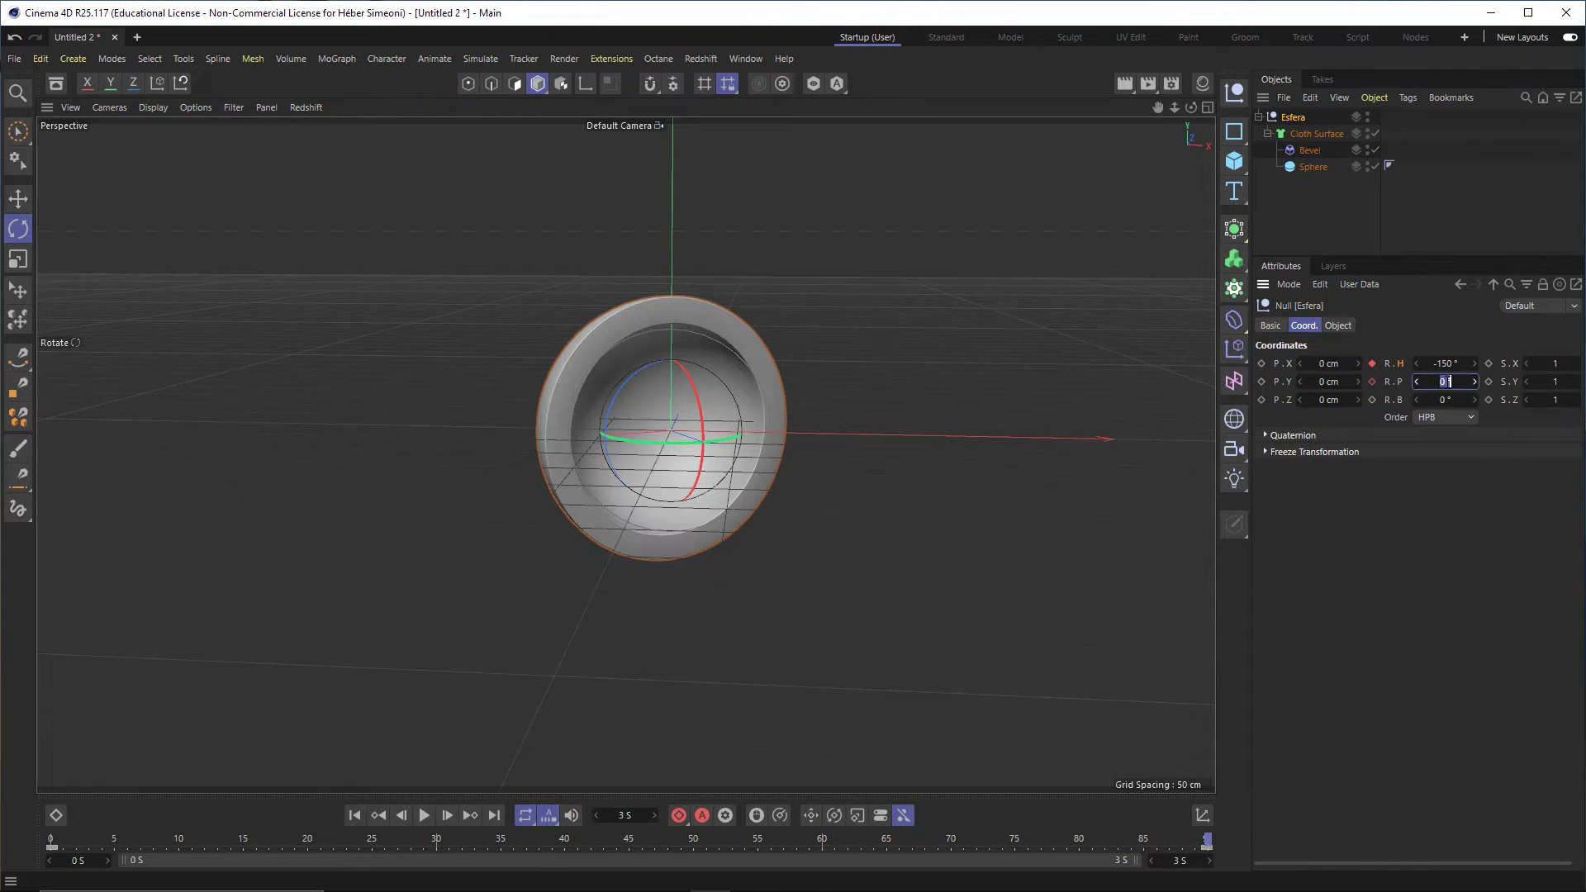
pyautogui.write('40')
pyautogui.press('Return')
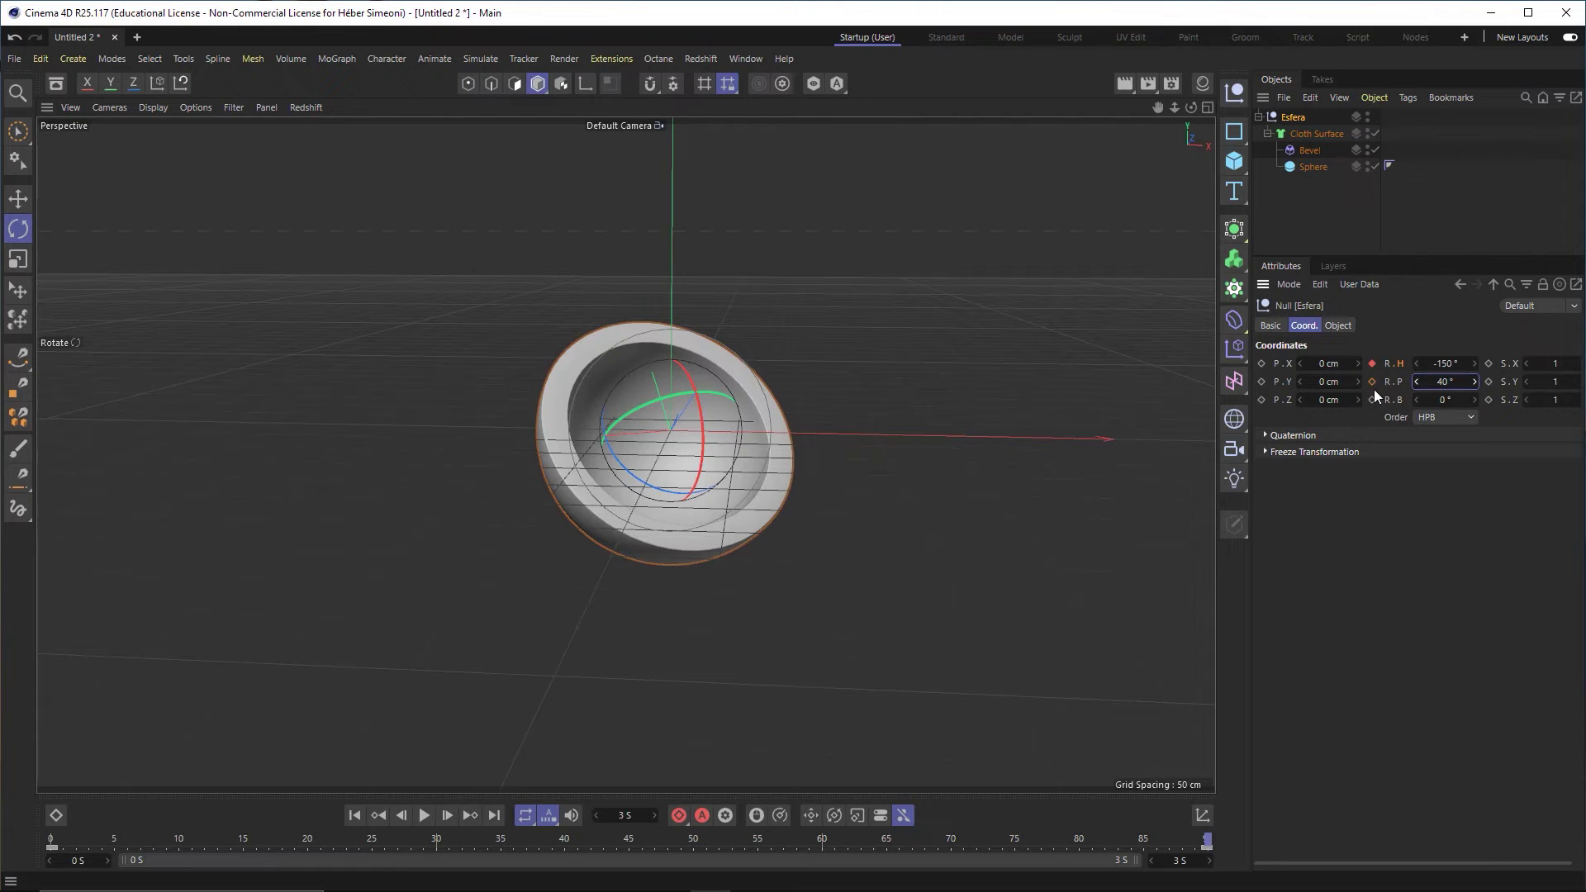
pyautogui.click(52, 840)
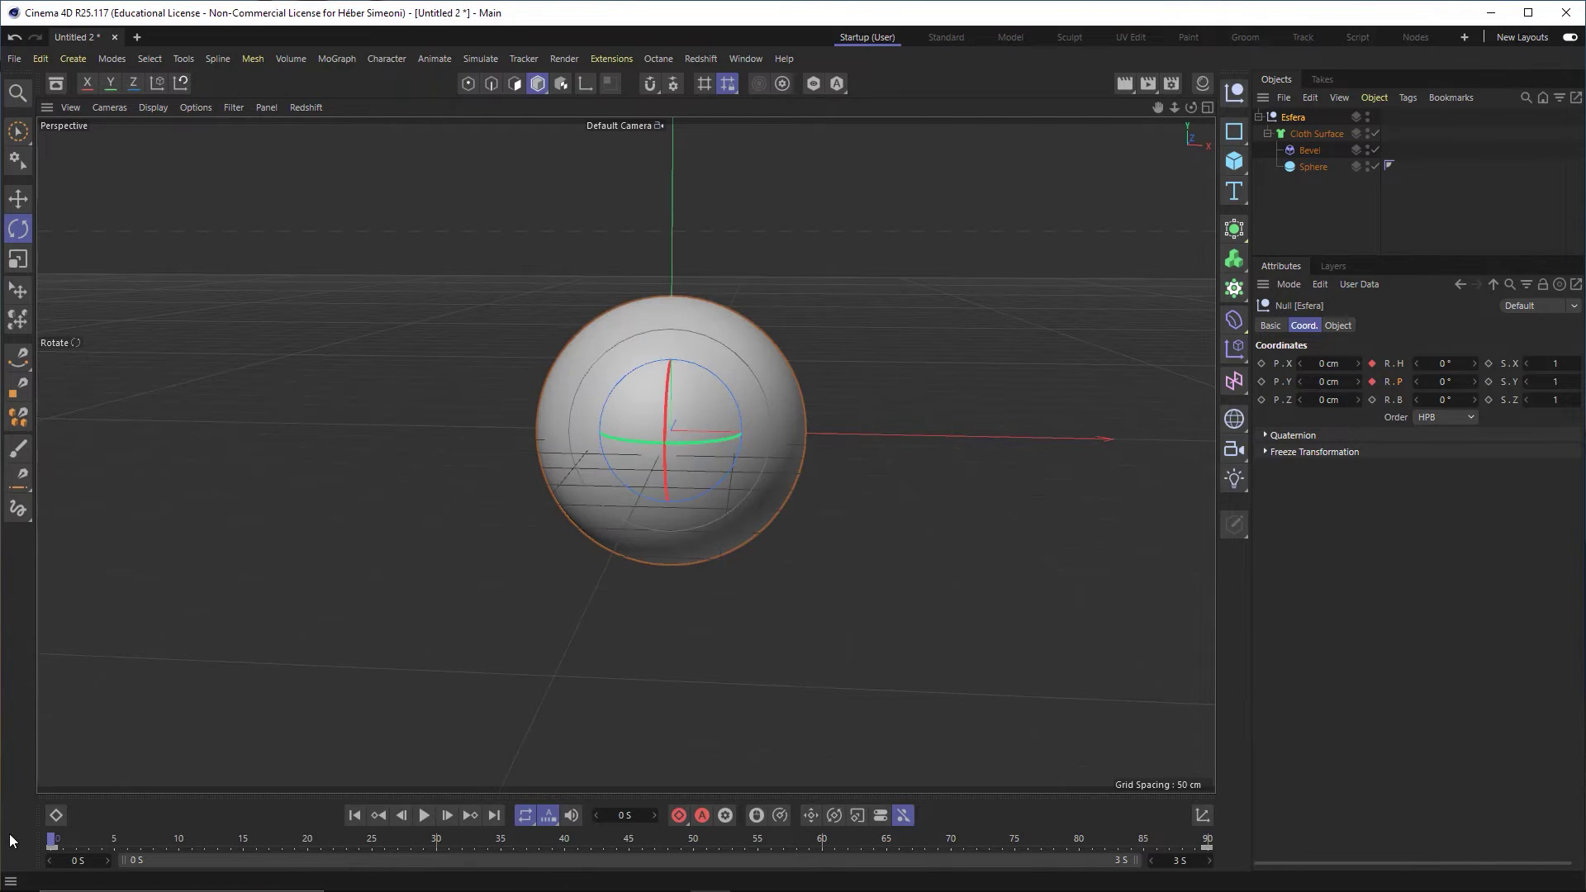
pyautogui.moveTo(70, 841)
pyautogui.mouseDown()
pyautogui.moveTo(1197, 737)
pyautogui.moveTo(42, 826)
pyautogui.moveTo(801, 882)
pyautogui.moveTo(1357, 738)
pyautogui.moveTo(41, 826)
pyautogui.moveTo(1048, 787)
pyautogui.mouseUp()
# Play Esfera's opening rotation from frame 0, stop it, and bring up the Window menu.
pyautogui.click(979, 560)
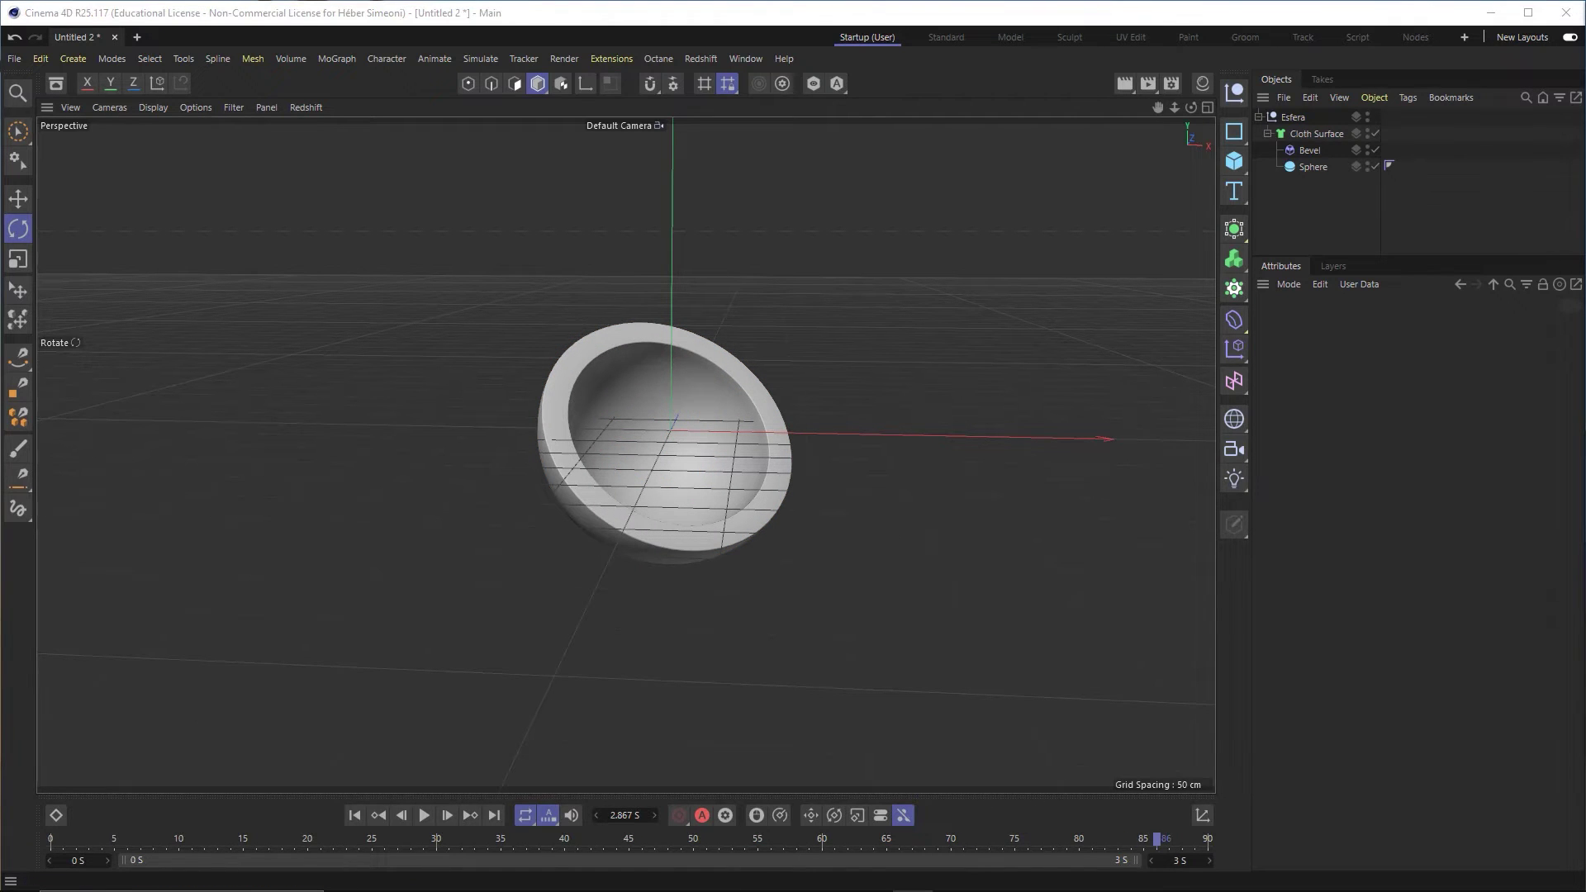
pyautogui.moveTo(76, 836); pyautogui.dragTo(51, 837)
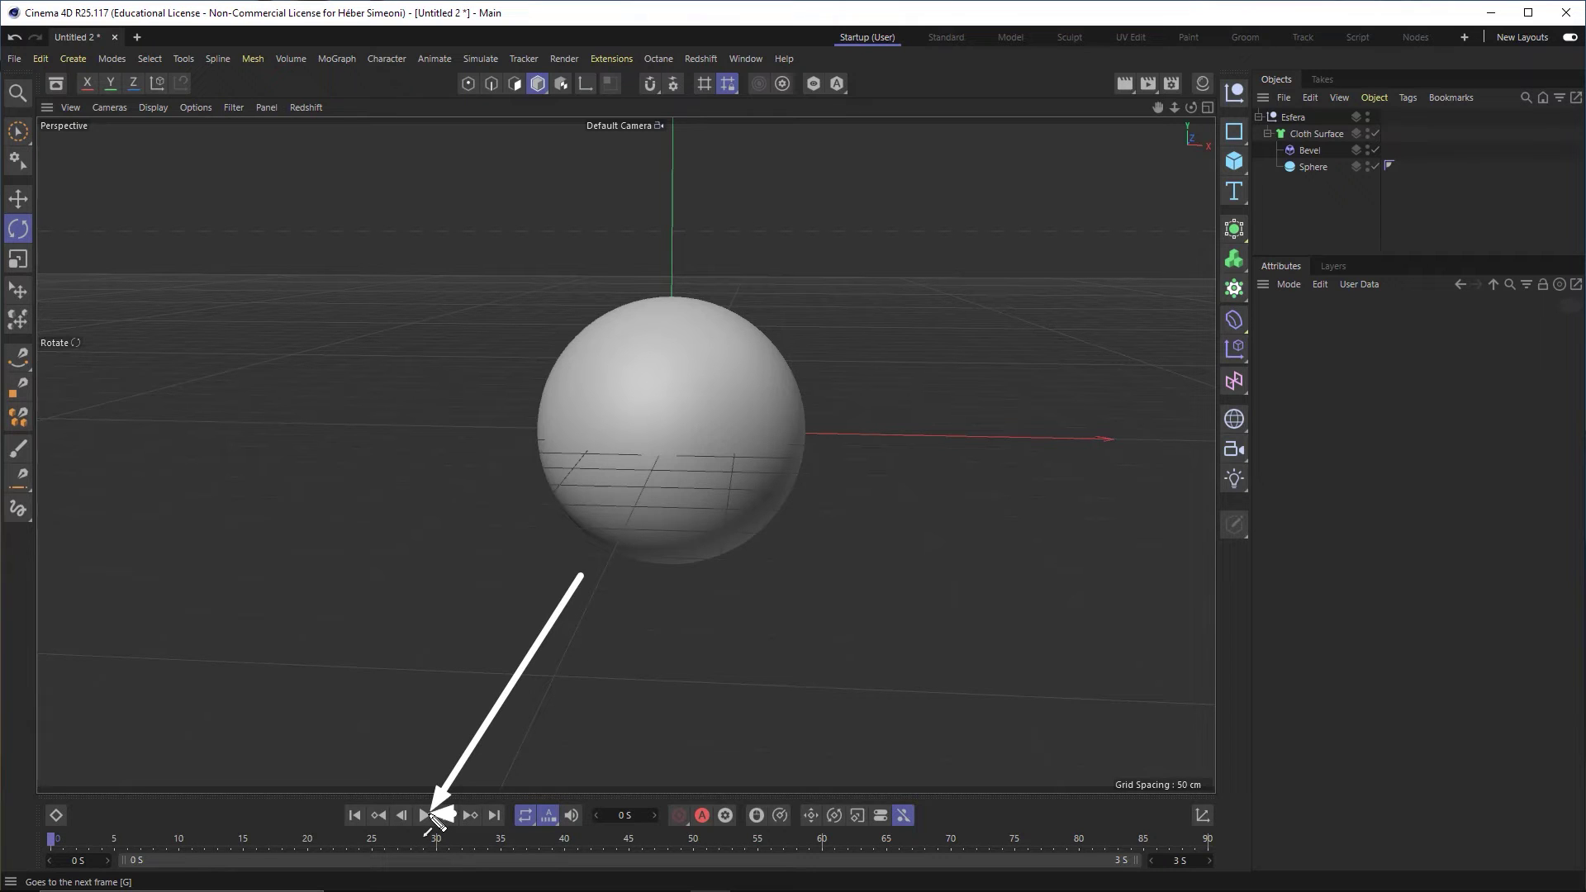
pyautogui.click(427, 816)
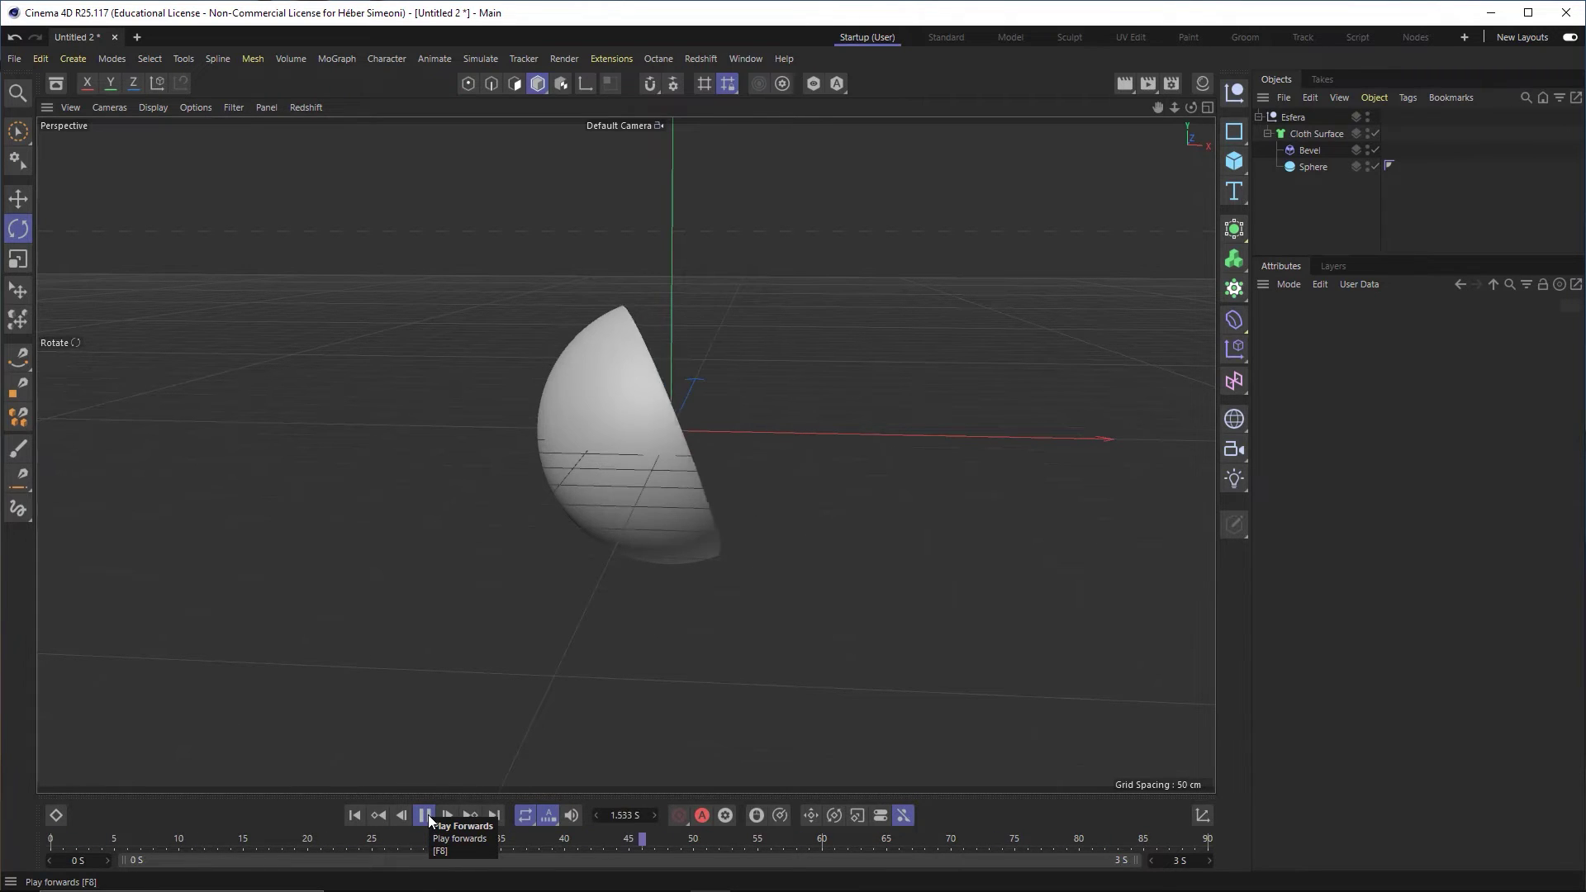
pyautogui.click(425, 815)
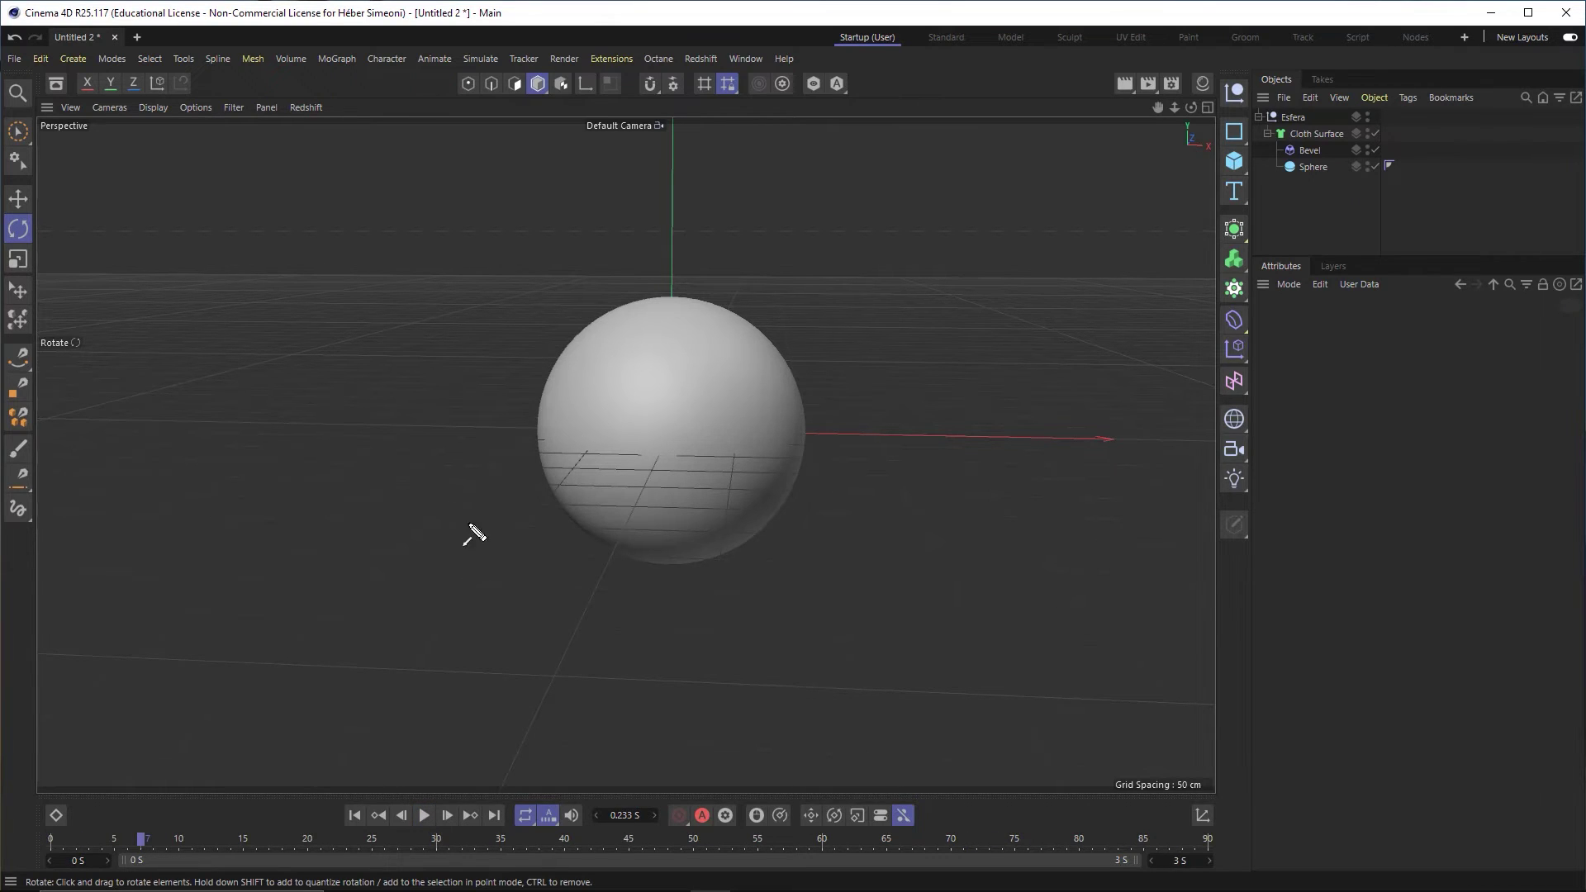
pyautogui.moveTo(474, 635); pyautogui.dragTo(732, 111)
pyautogui.click(747, 58)
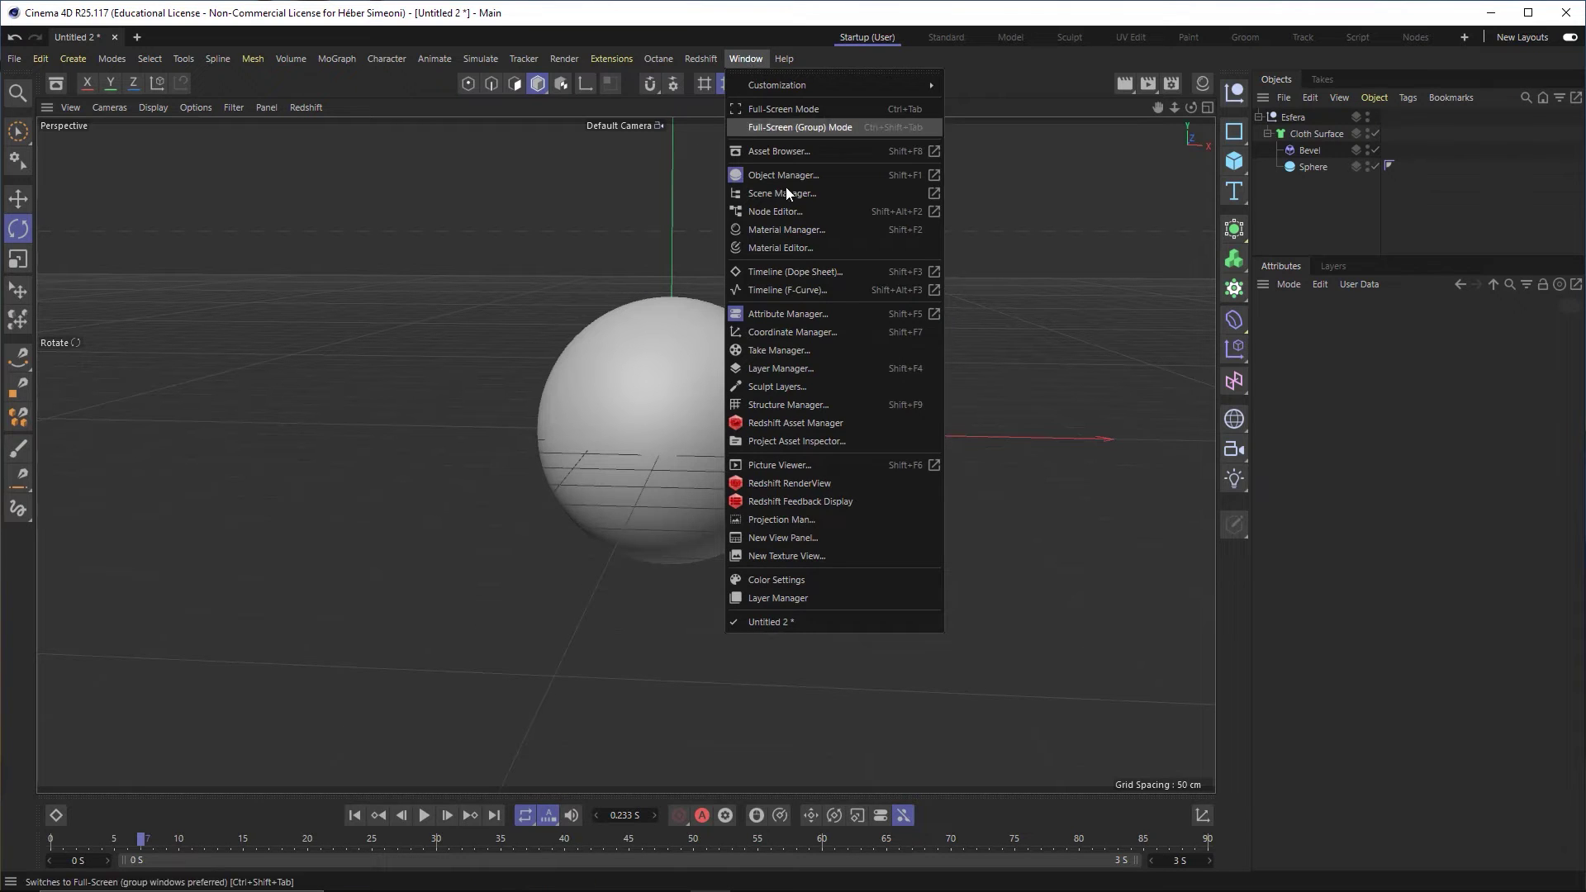
# Show Esfera's rotation curves in the F-Curve editor, framed, with all keys selected.
pyautogui.click(787, 289)
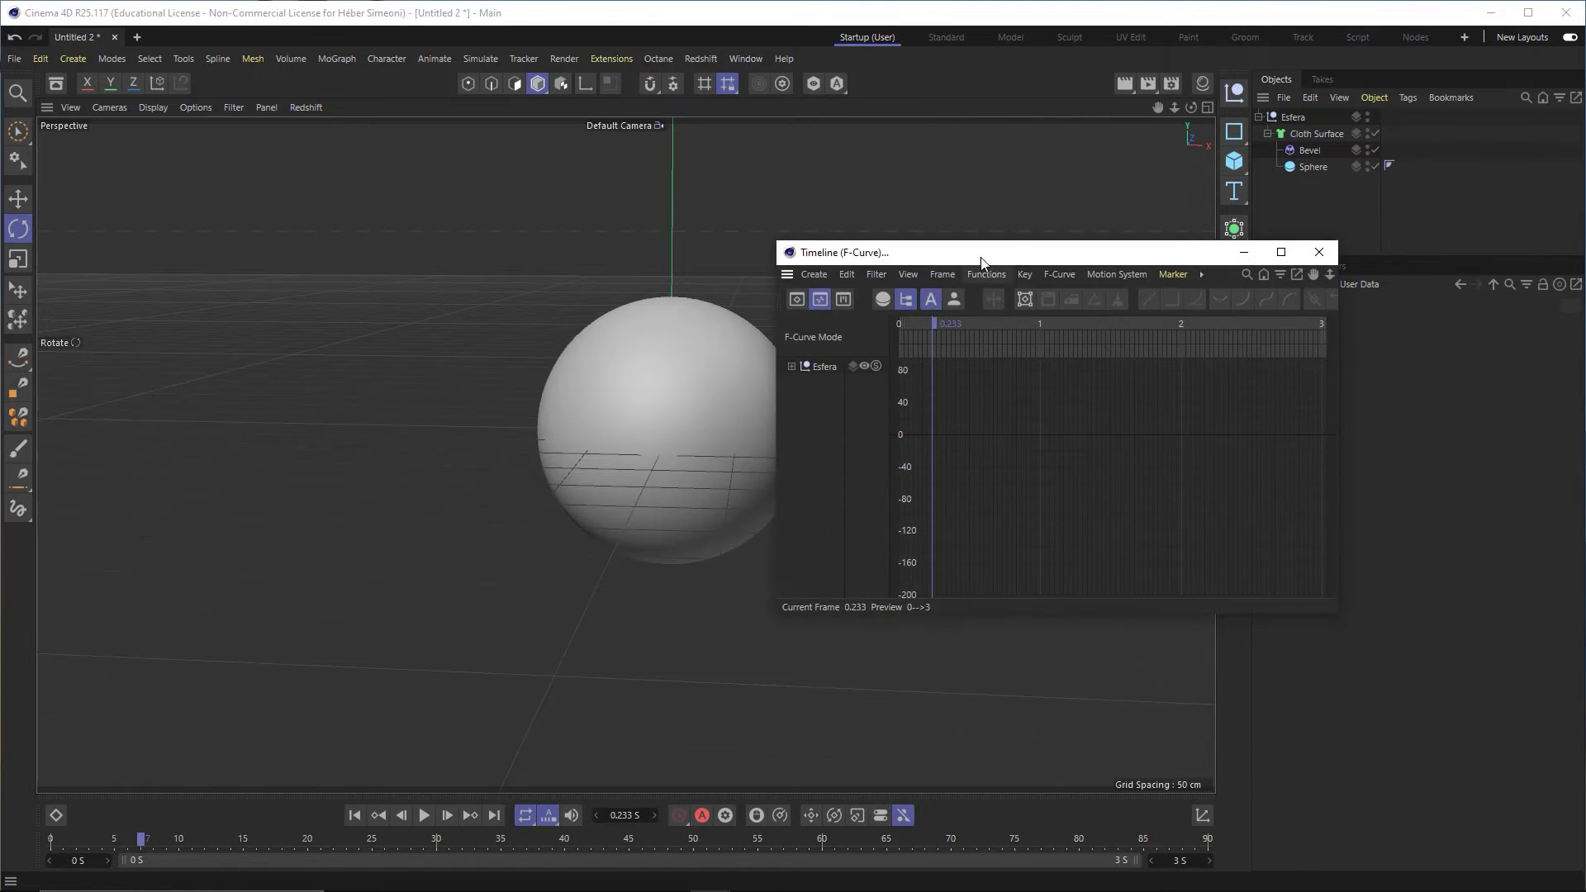
pyautogui.moveTo(876, 249); pyautogui.dragTo(1127, 172)
pyautogui.moveTo(939, 514); pyautogui.dragTo(1081, 291)
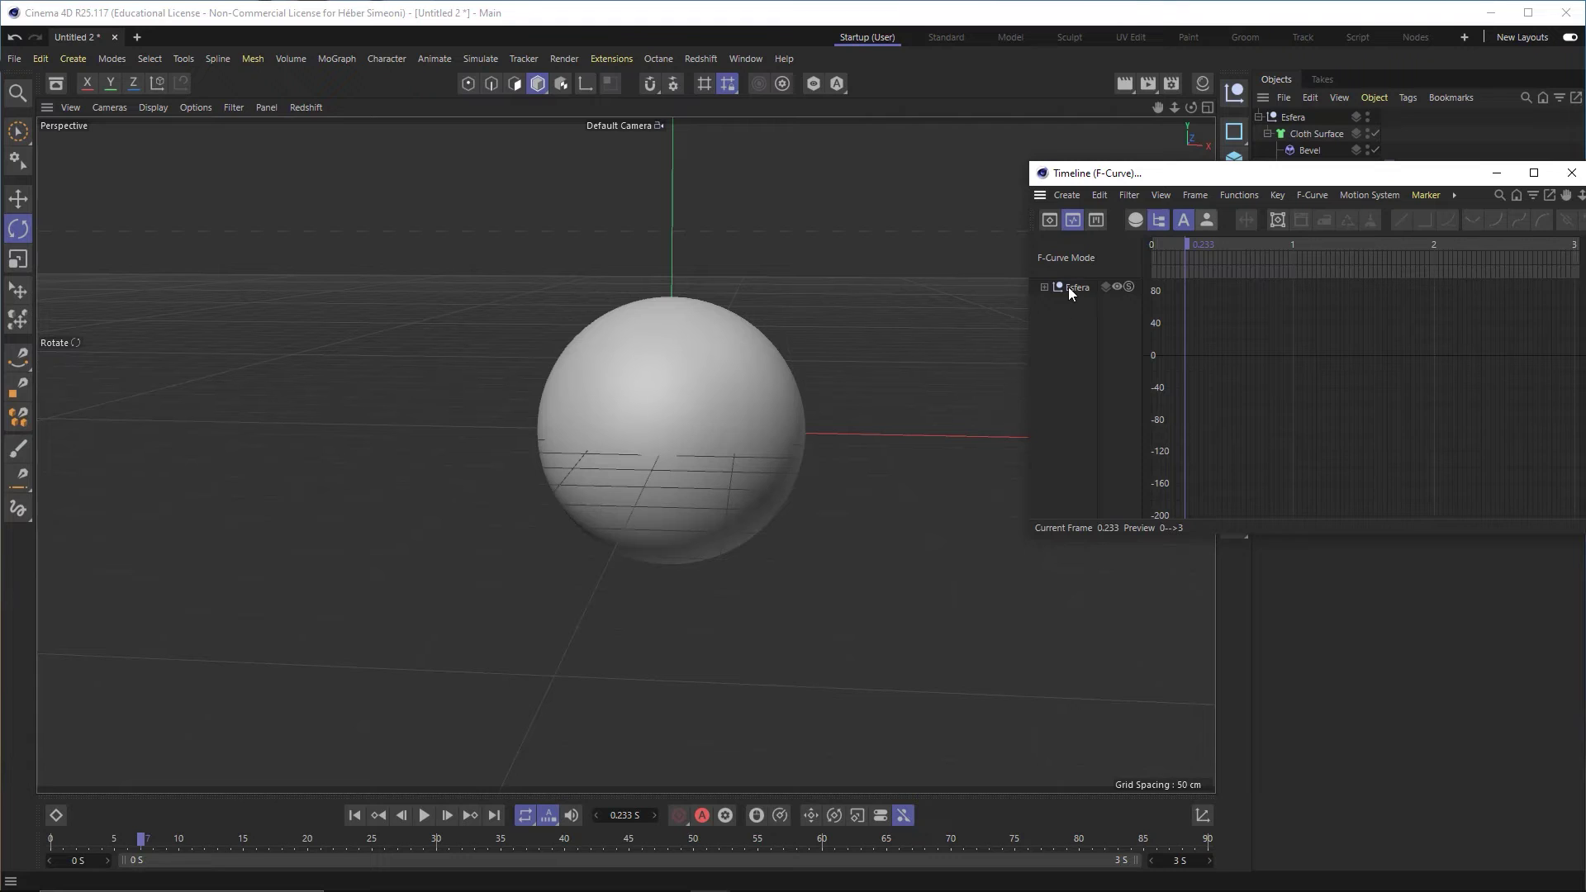
pyautogui.click(1074, 287)
pyautogui.moveTo(1222, 174); pyautogui.dragTo(1071, 171)
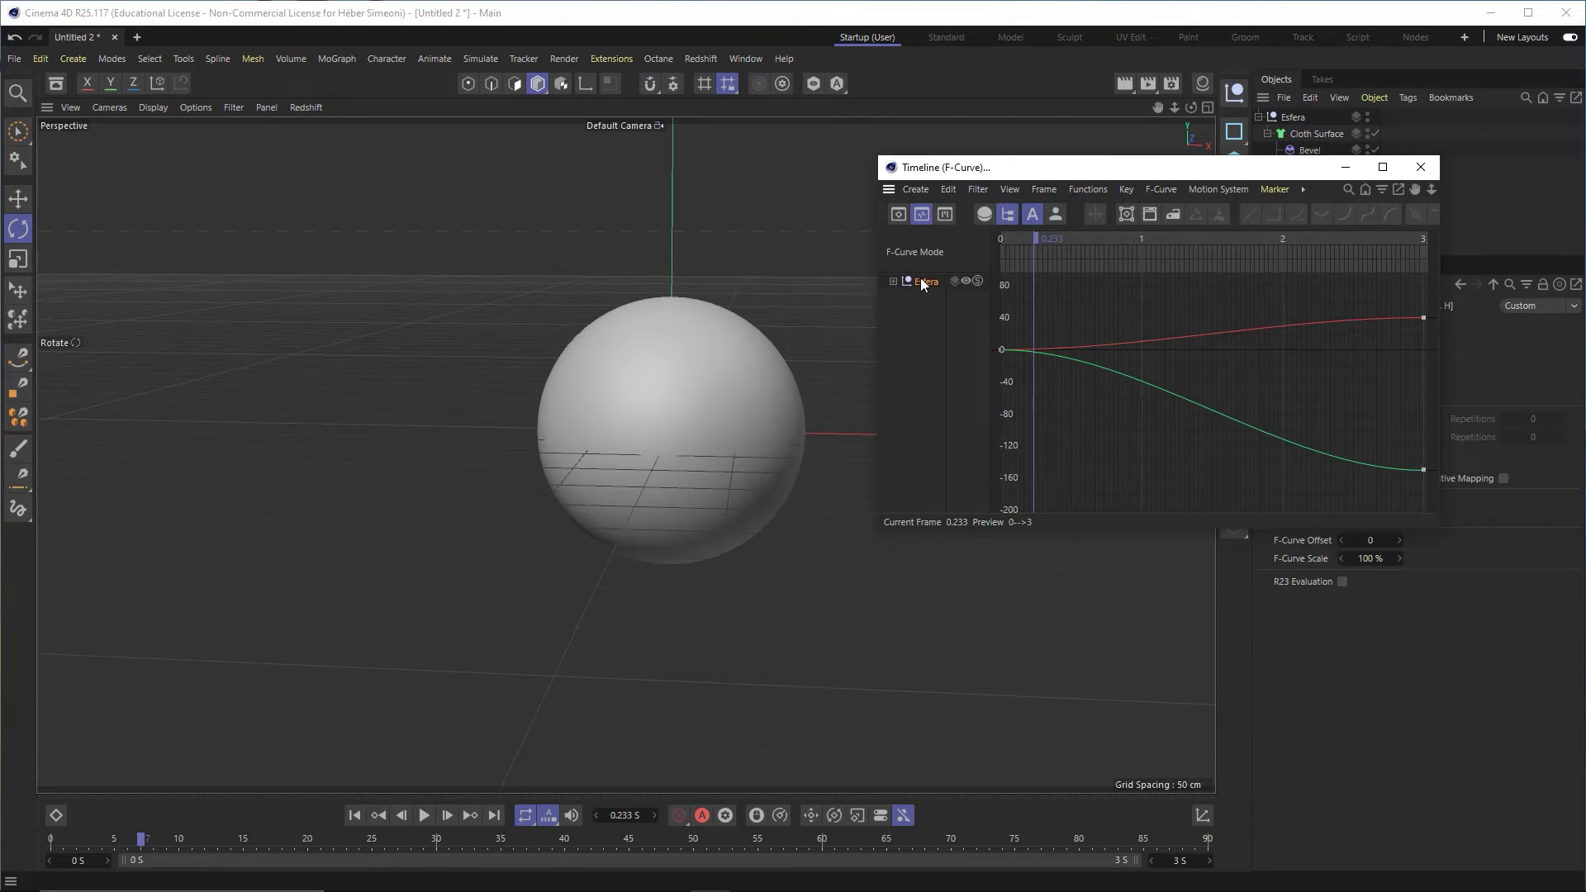
pyautogui.press('h')
pyautogui.hotkey('ctrl', 'a')
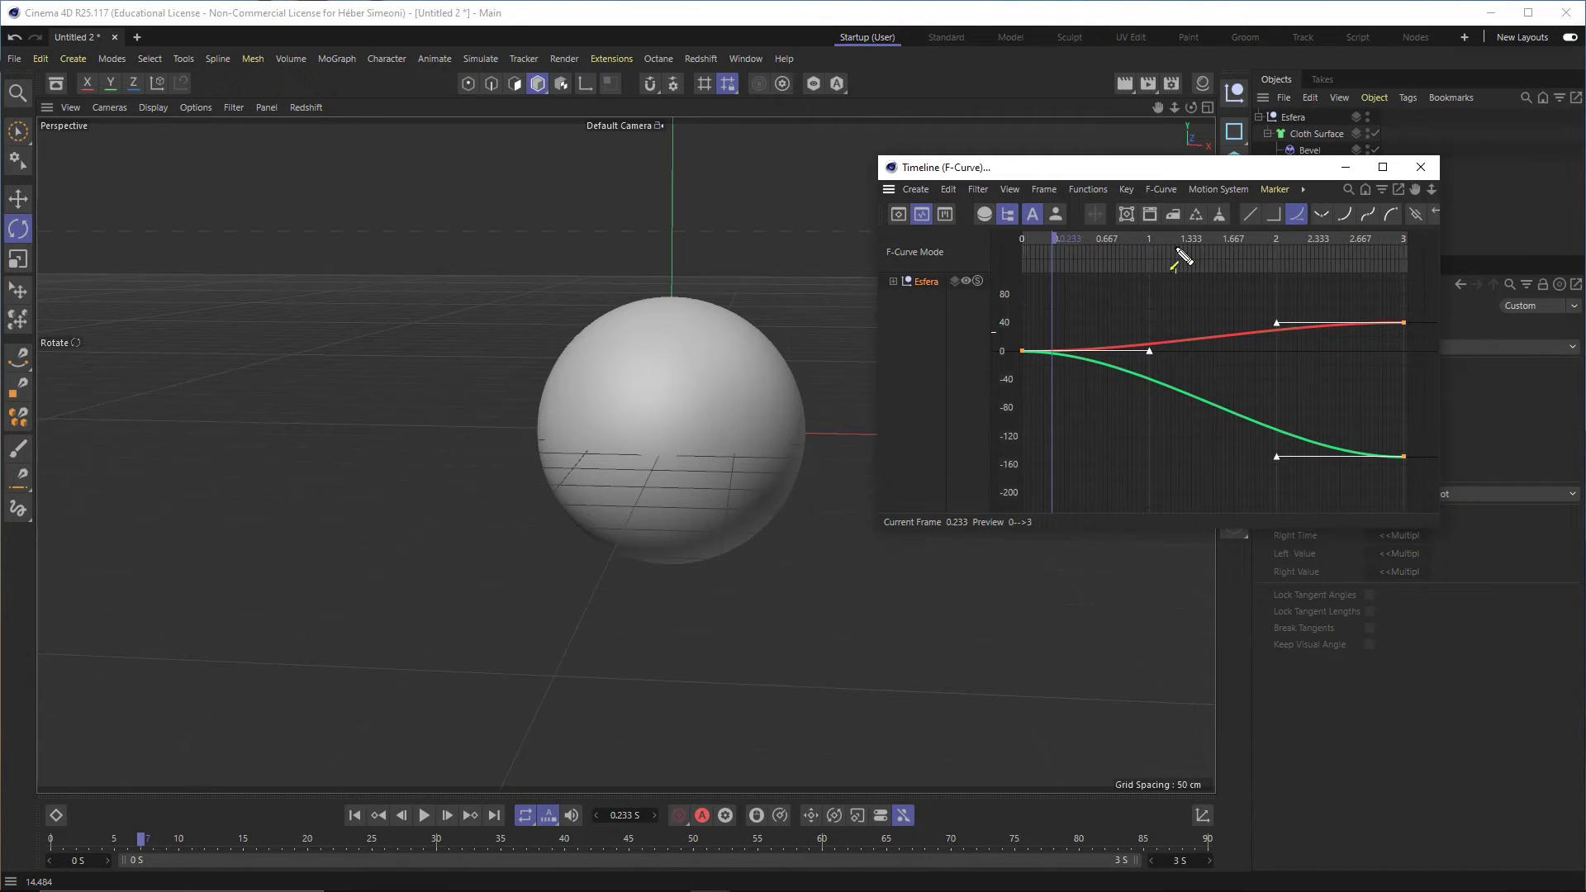
# Lengthen the key tangents for a strong ease in and out, then play to check it.
pyautogui.moveTo(1175, 248); pyautogui.dragTo(1148, 345)
pyautogui.moveTo(1286, 237)
pyautogui.mouseDown()
pyautogui.moveTo(1277, 318)
pyautogui.moveTo(1299, 434)
pyautogui.mouseUp()
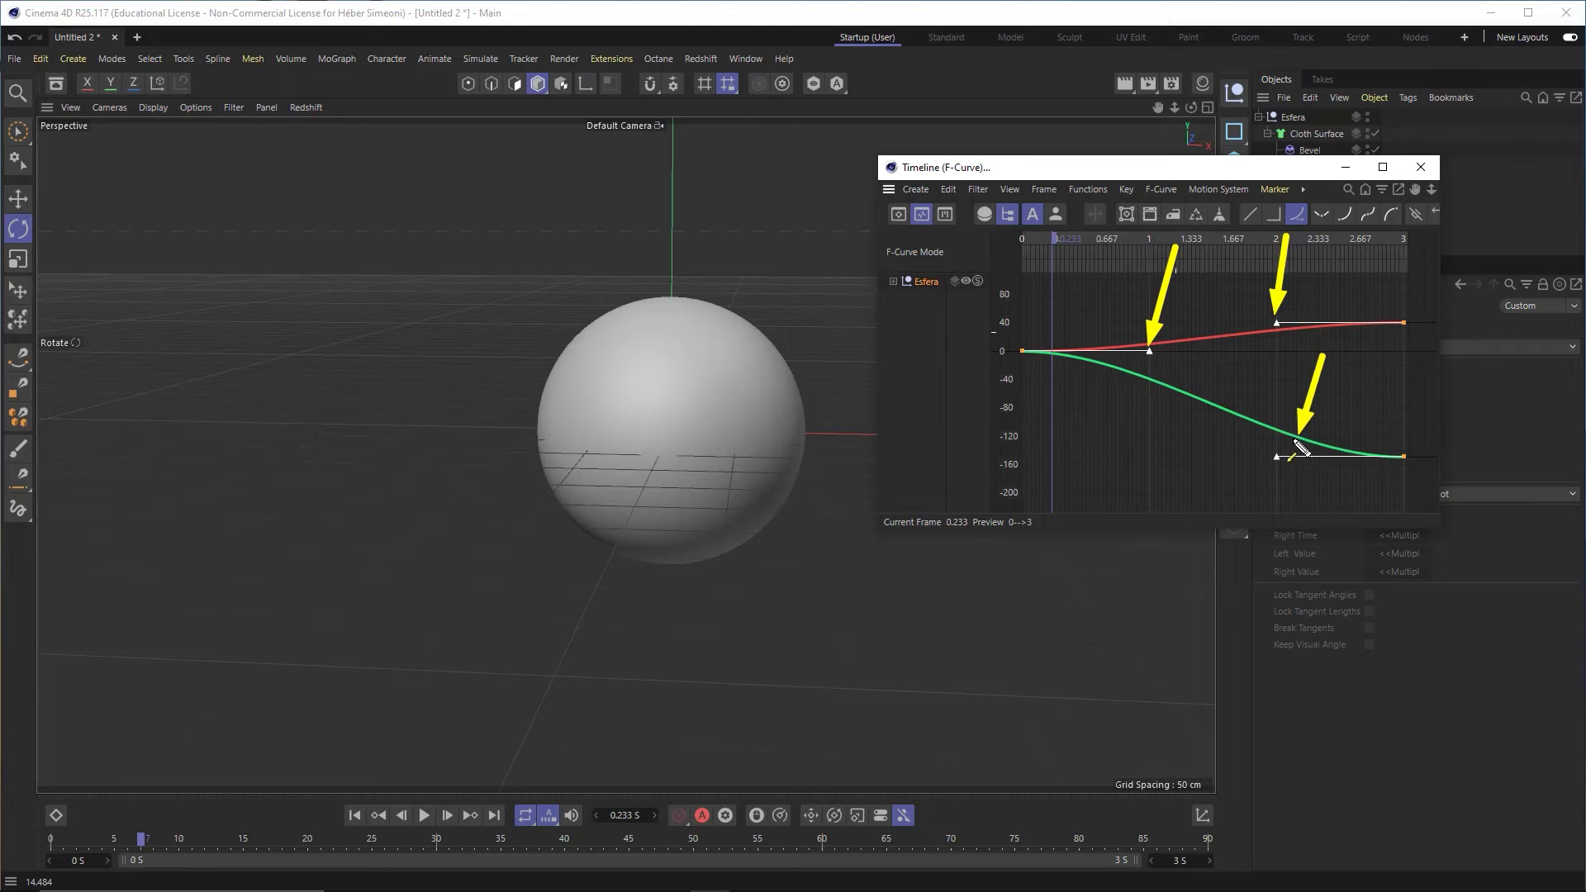
pyautogui.hotkey('ctrl', 'z')
pyautogui.hotkey('ctrl', 'z')
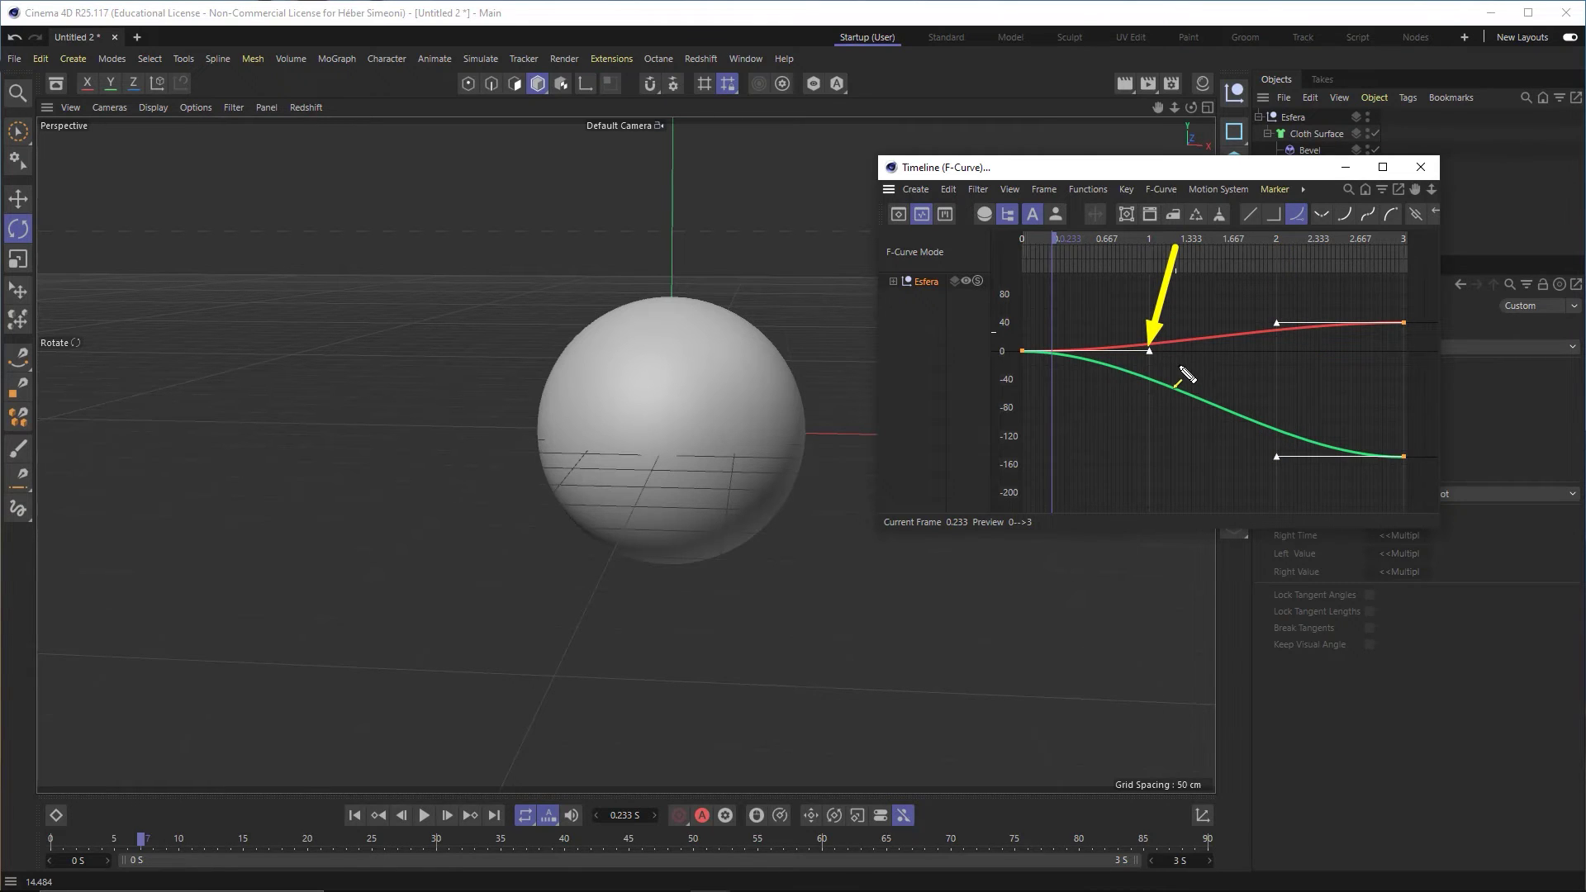
pyautogui.moveTo(1149, 354); pyautogui.dragTo(1241, 356)
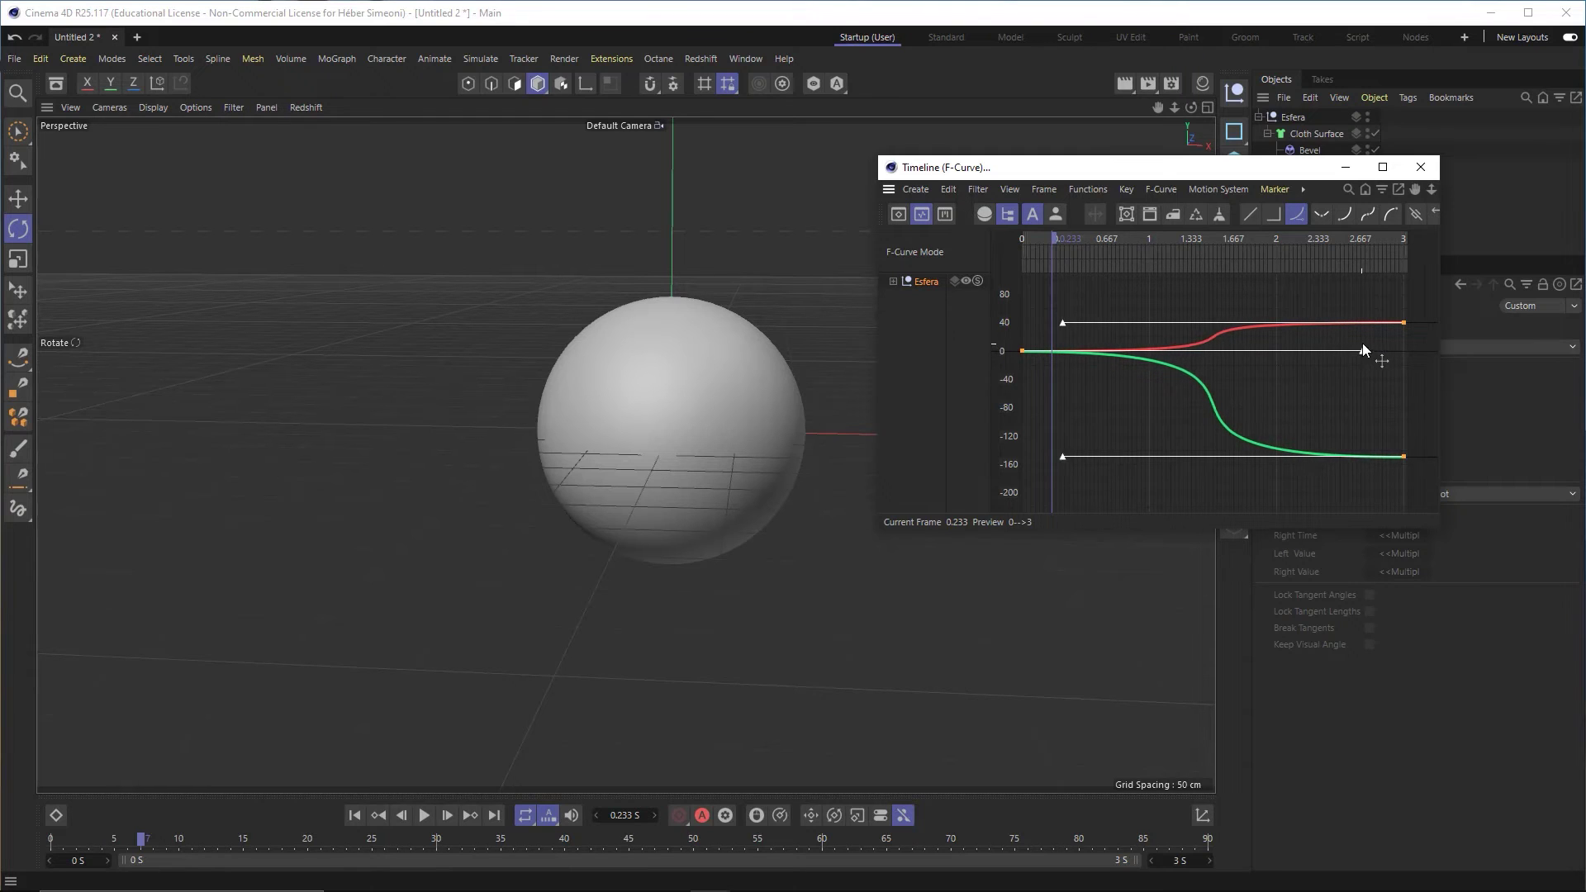
pyautogui.moveTo(1330, 354); pyautogui.dragTo(1356, 353)
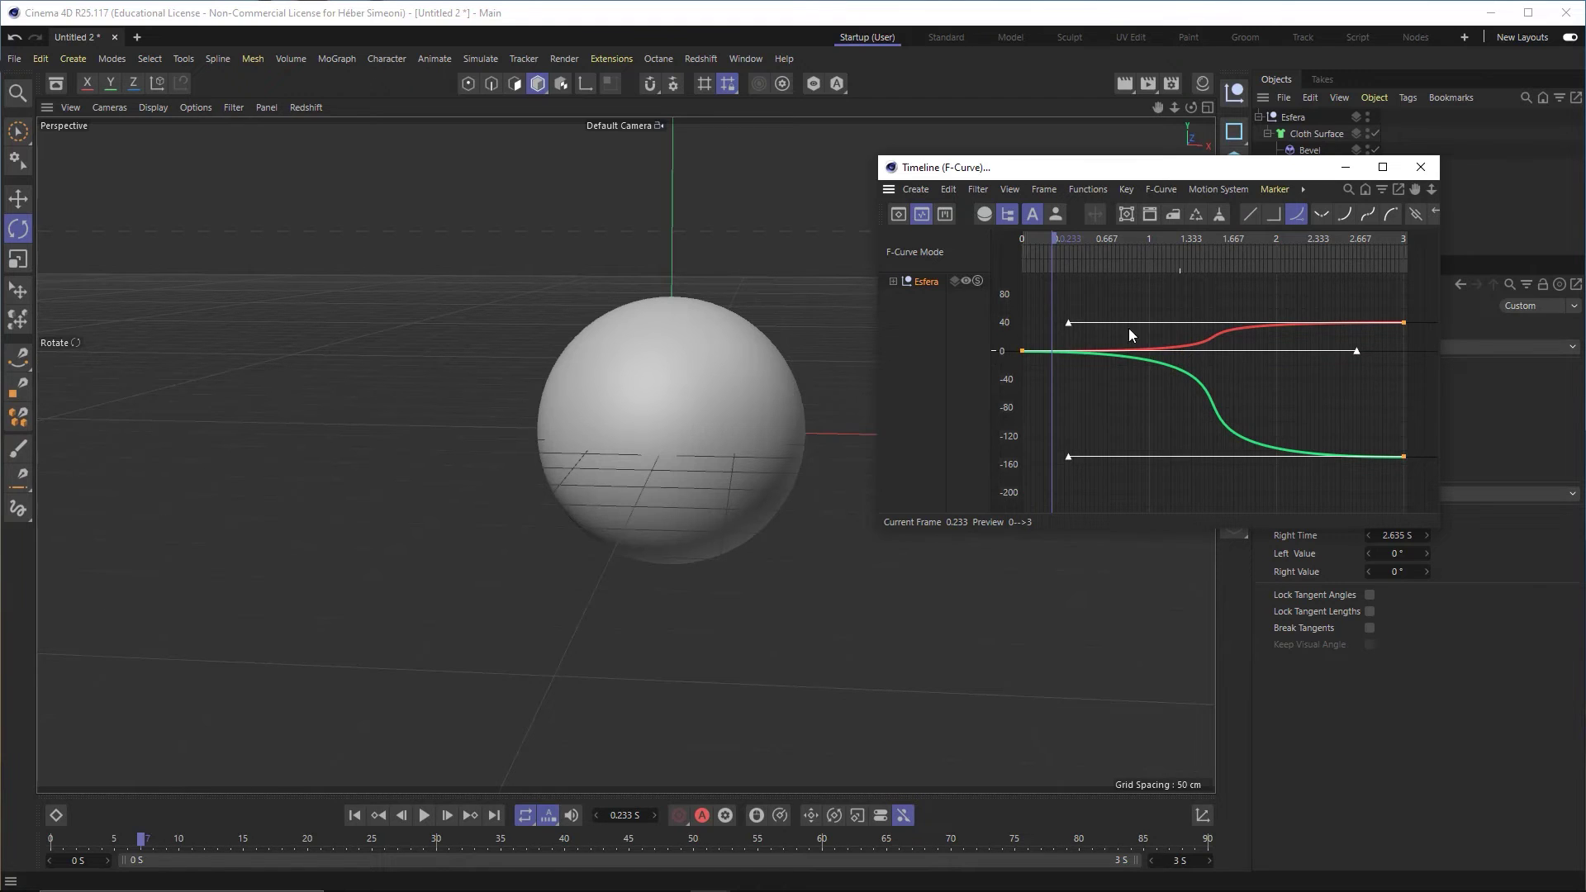
pyautogui.press('F8')
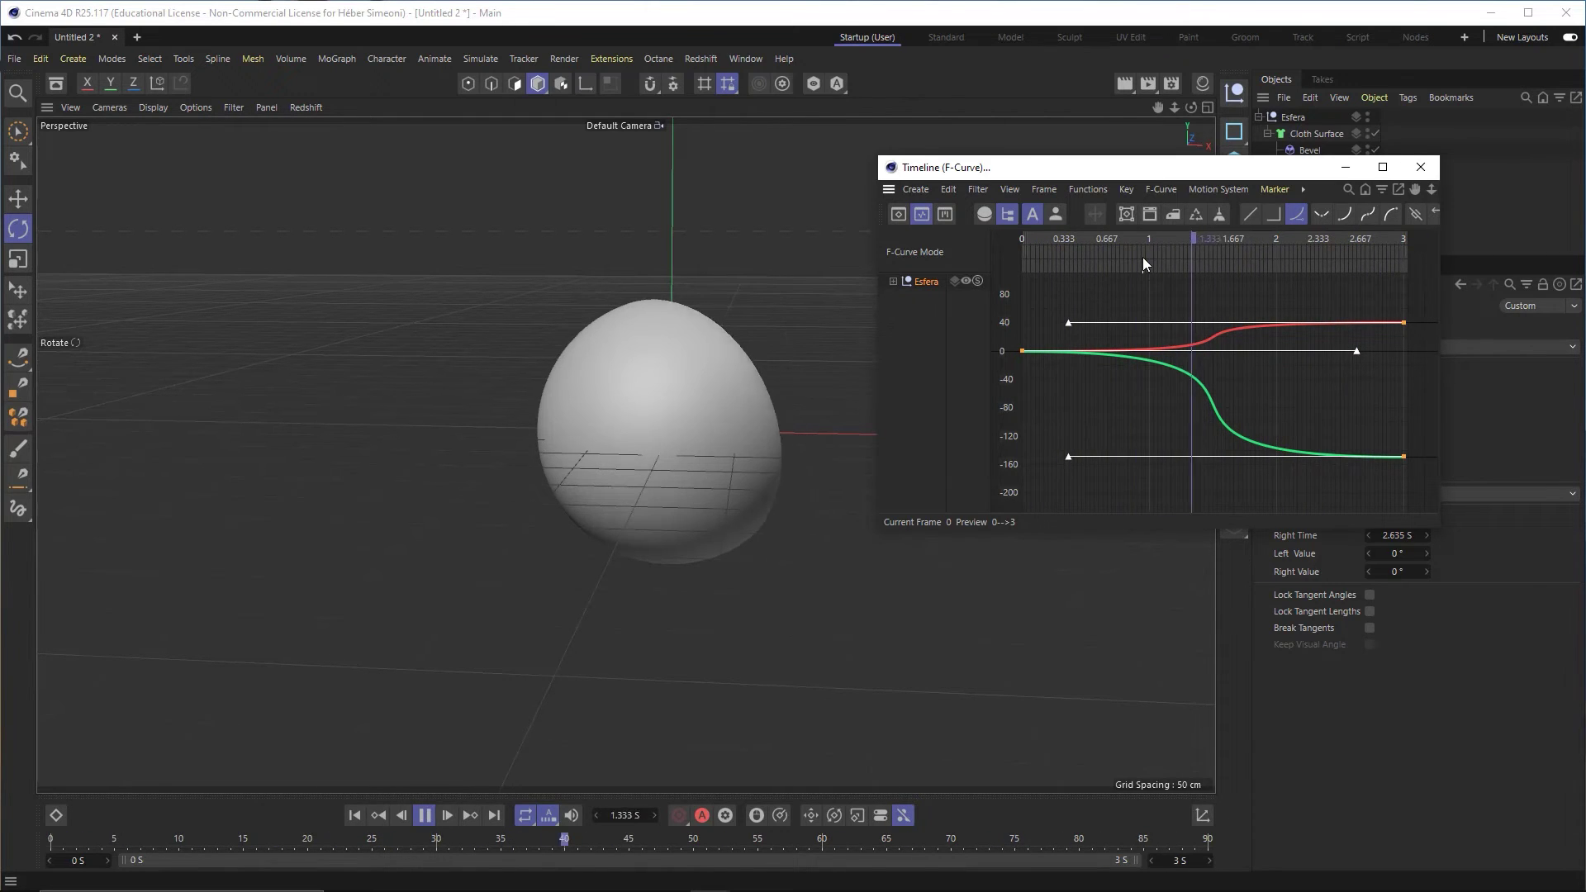
pyautogui.press('F8')
# Add a Sphere primitive with a 25 cm radius at the centre of the shells.
pyautogui.click(1420, 167)
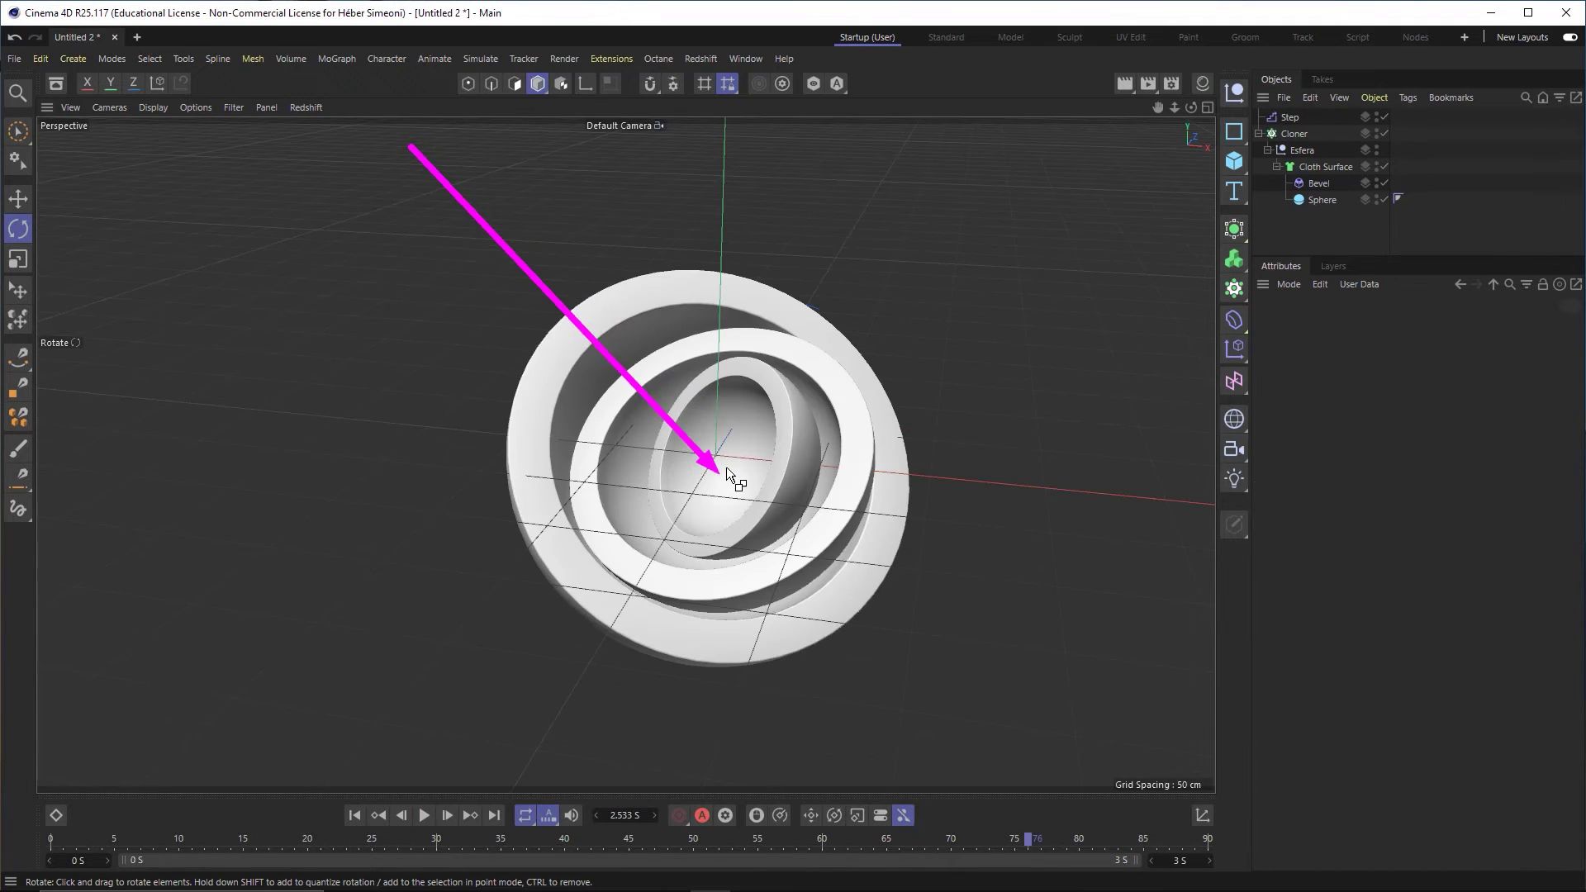
pyautogui.click(1227, 168)
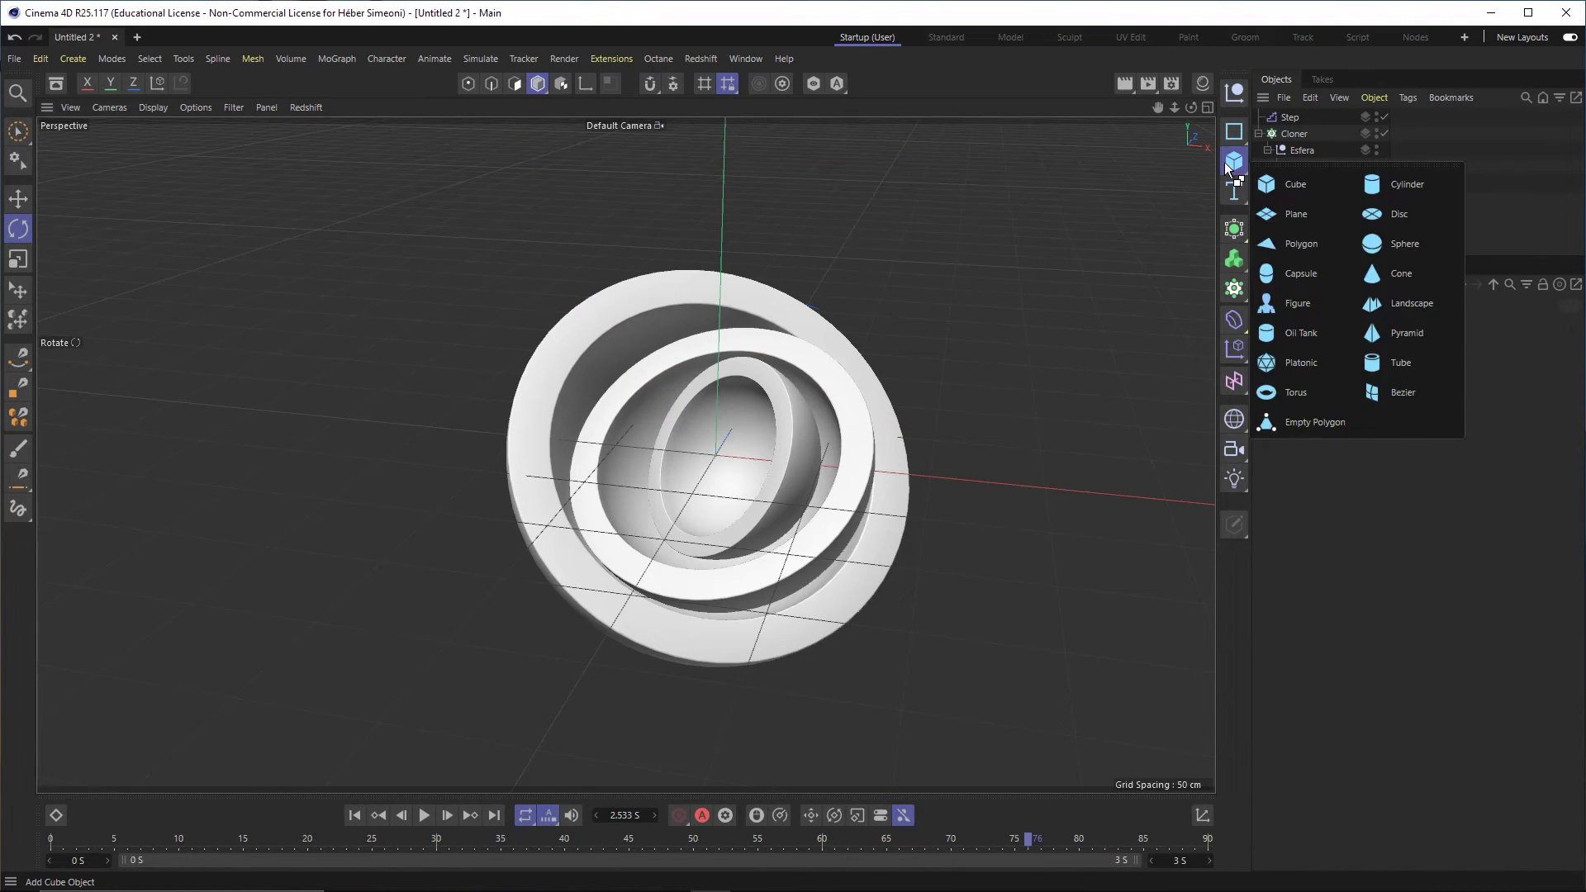
pyautogui.click(1396, 243)
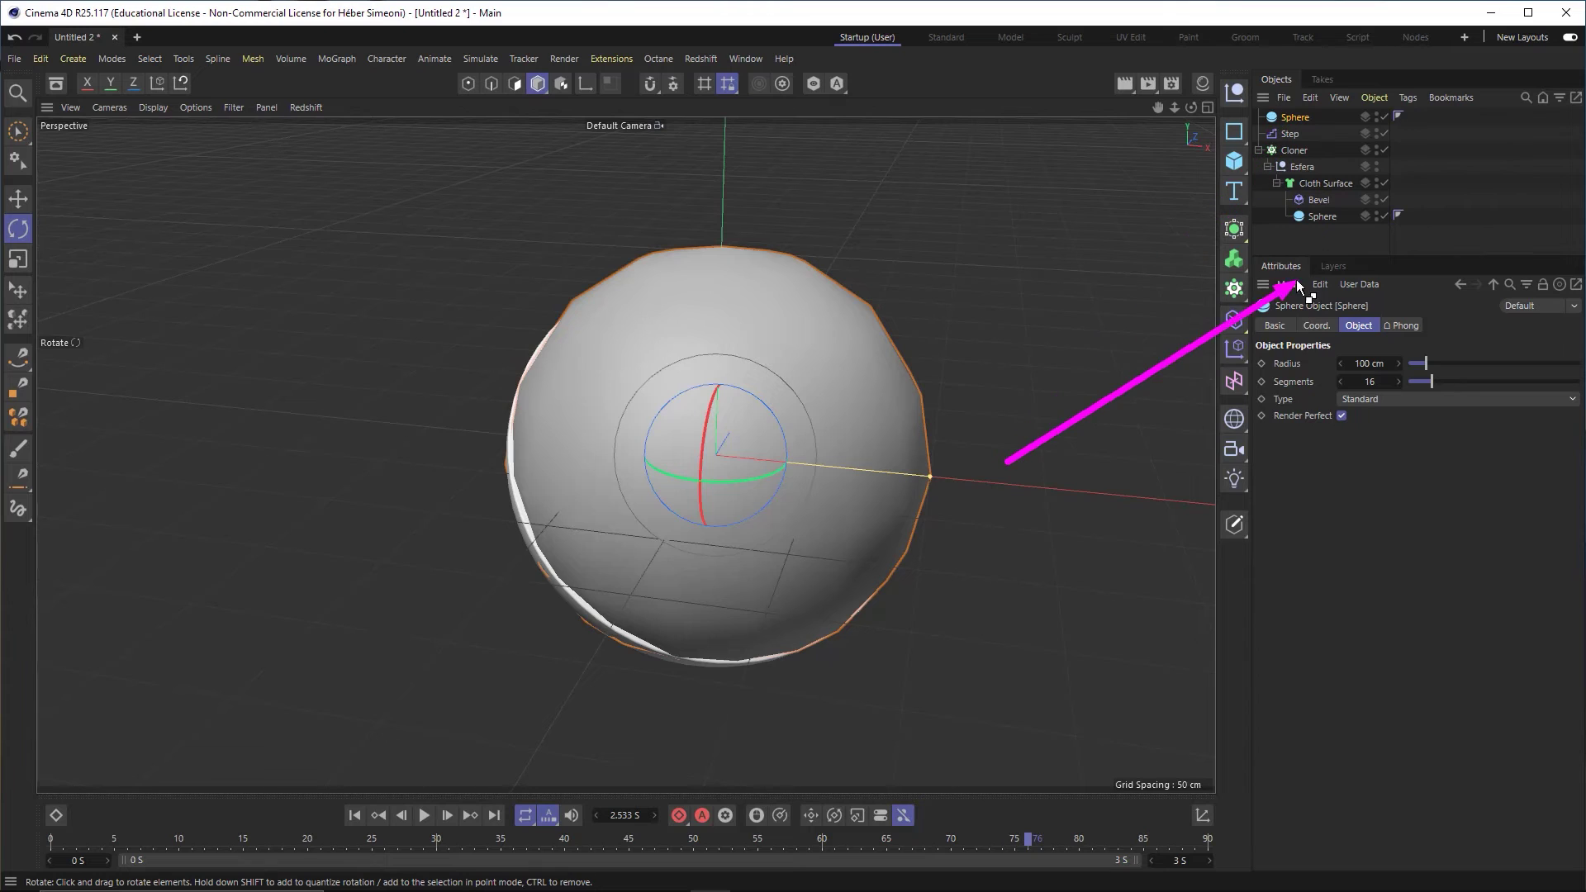
pyautogui.click(1378, 364)
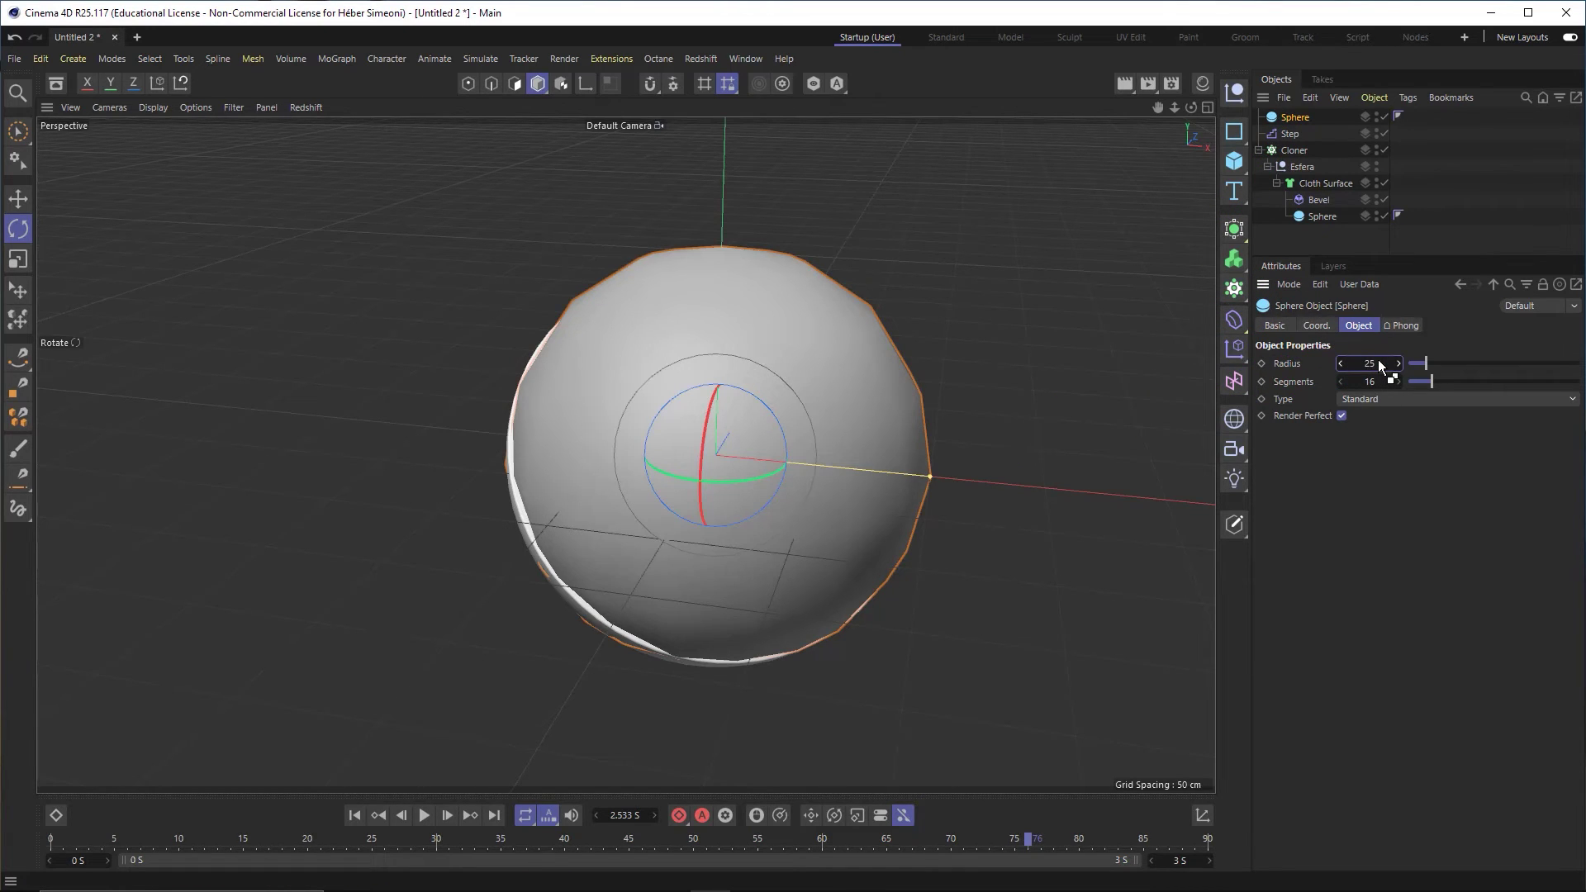
pyautogui.press('Return')
# Orbit around the shells and replay the animation from the start to check the result.
pyautogui.click(982, 342)
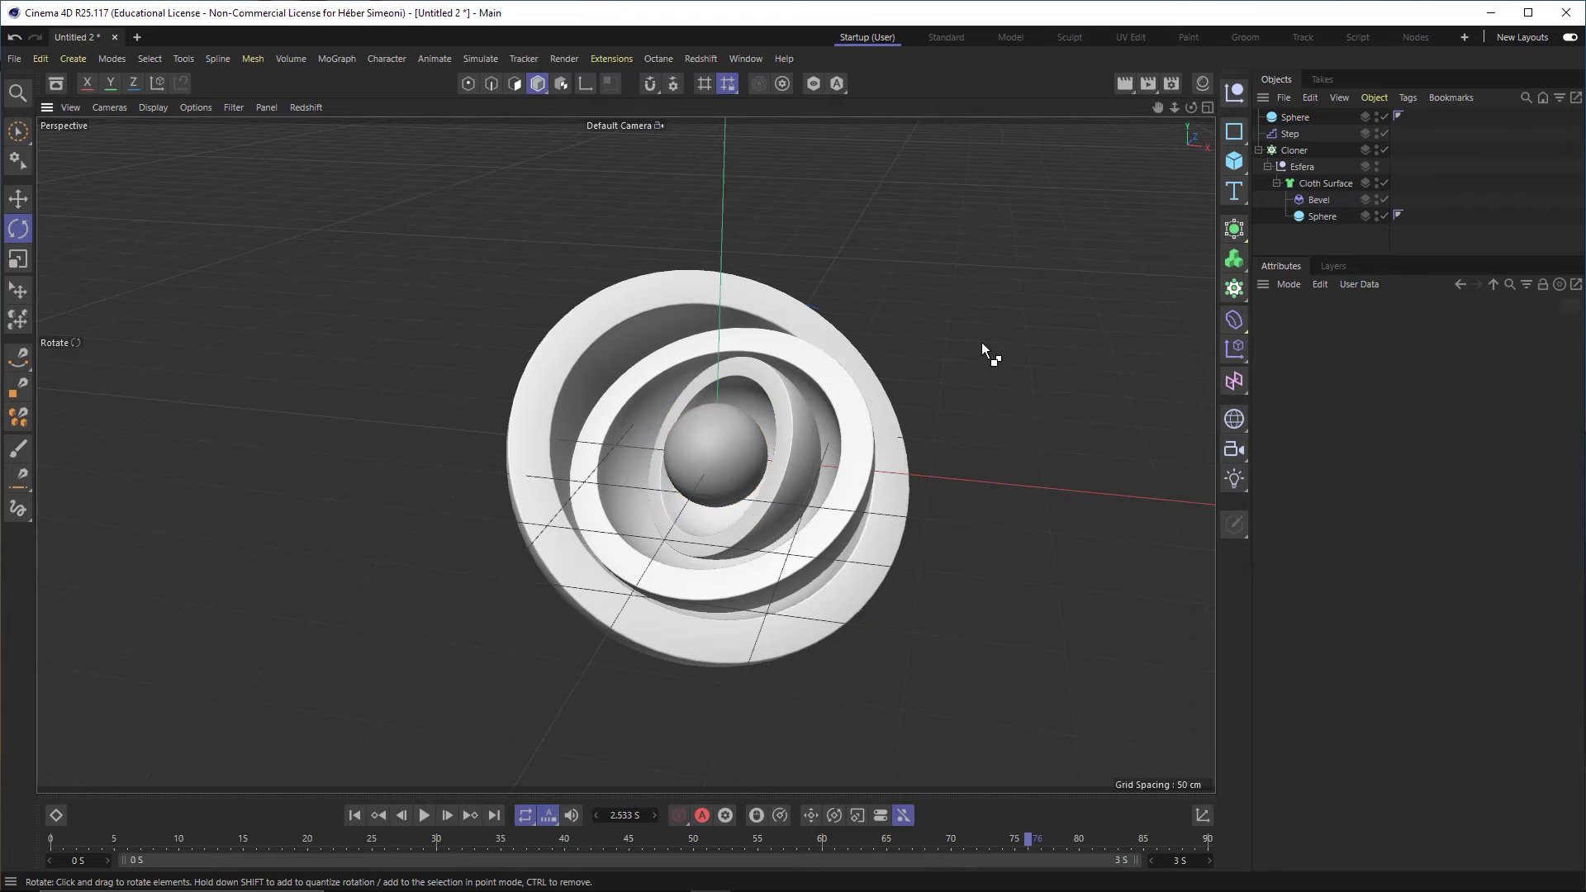
pyautogui.moveTo(982, 342)
pyautogui.mouseDown()
pyautogui.moveTo(776, 388)
pyautogui.moveTo(765, 425)
pyautogui.moveTo(696, 444)
pyautogui.mouseUp()
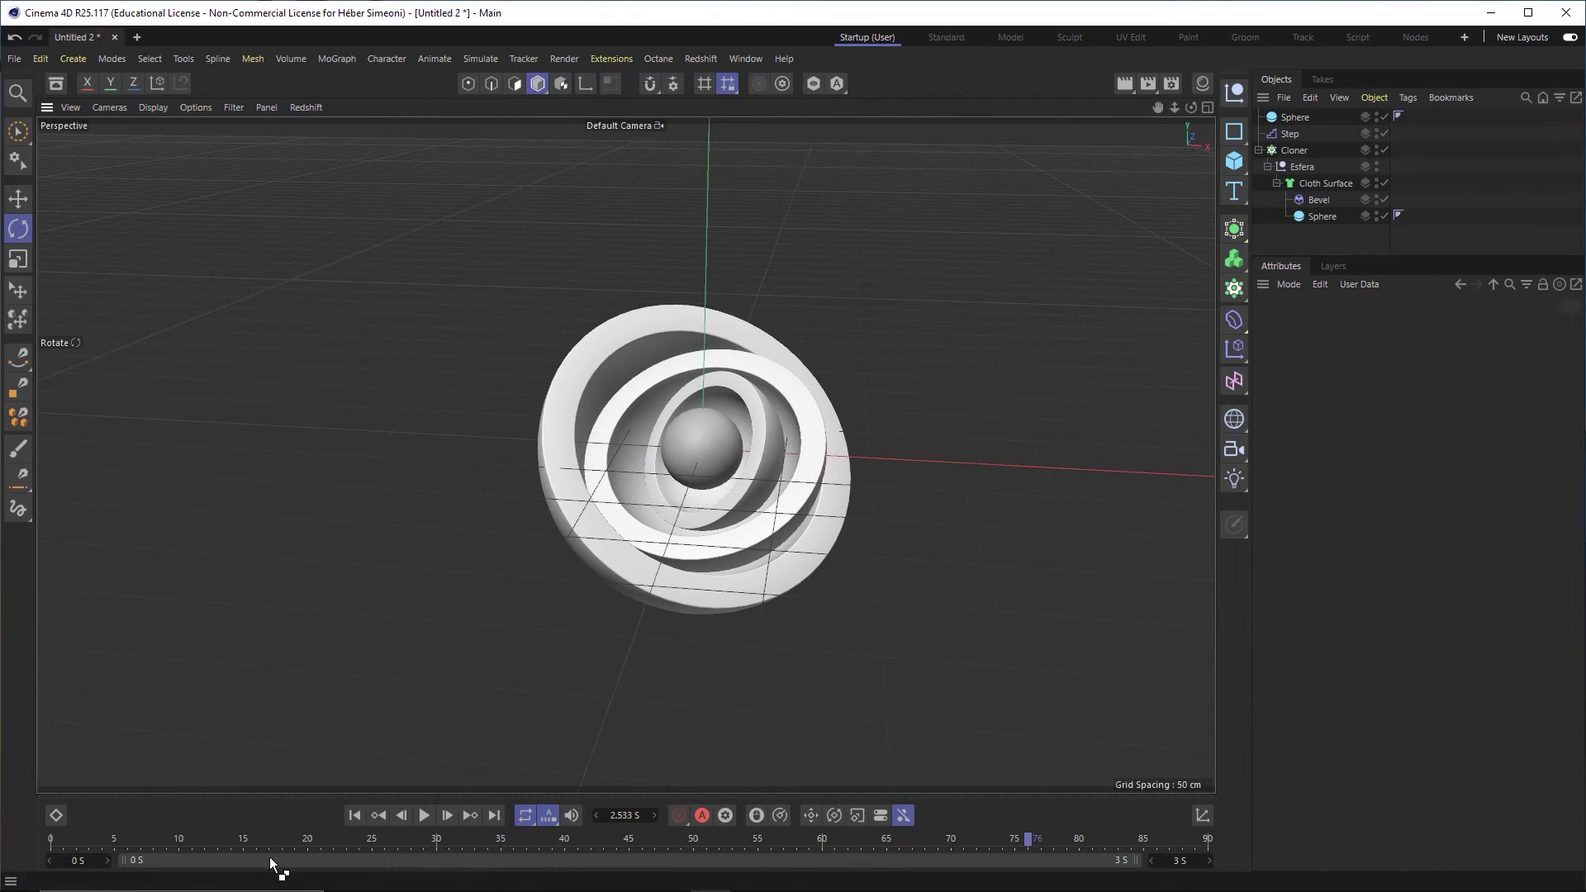
pyautogui.moveTo(248, 840); pyautogui.dragTo(14, 837)
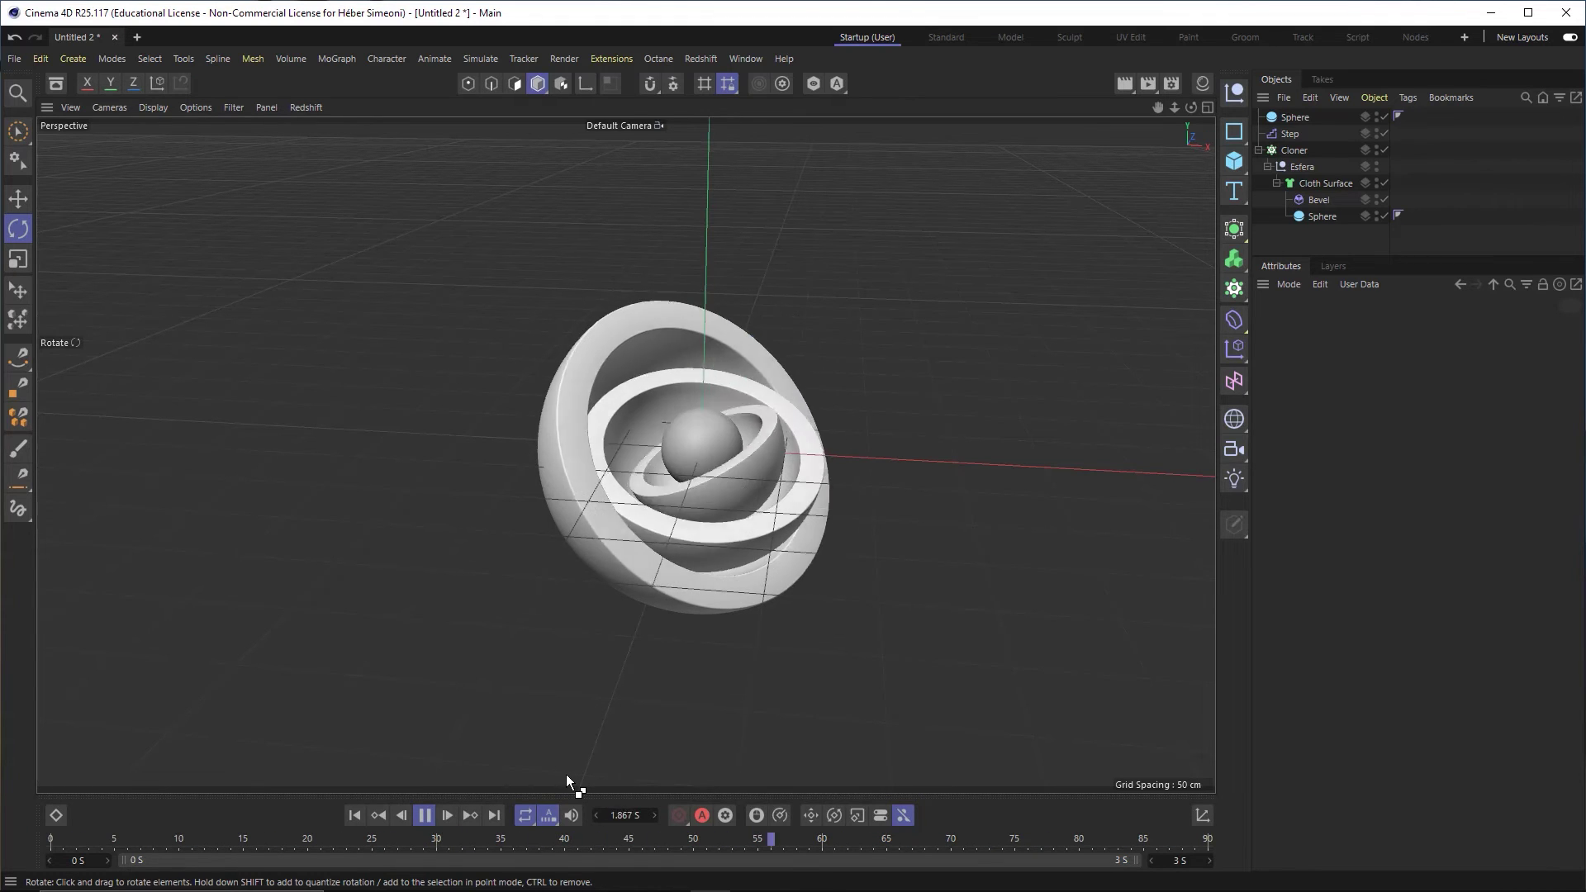
pyautogui.click(426, 811)
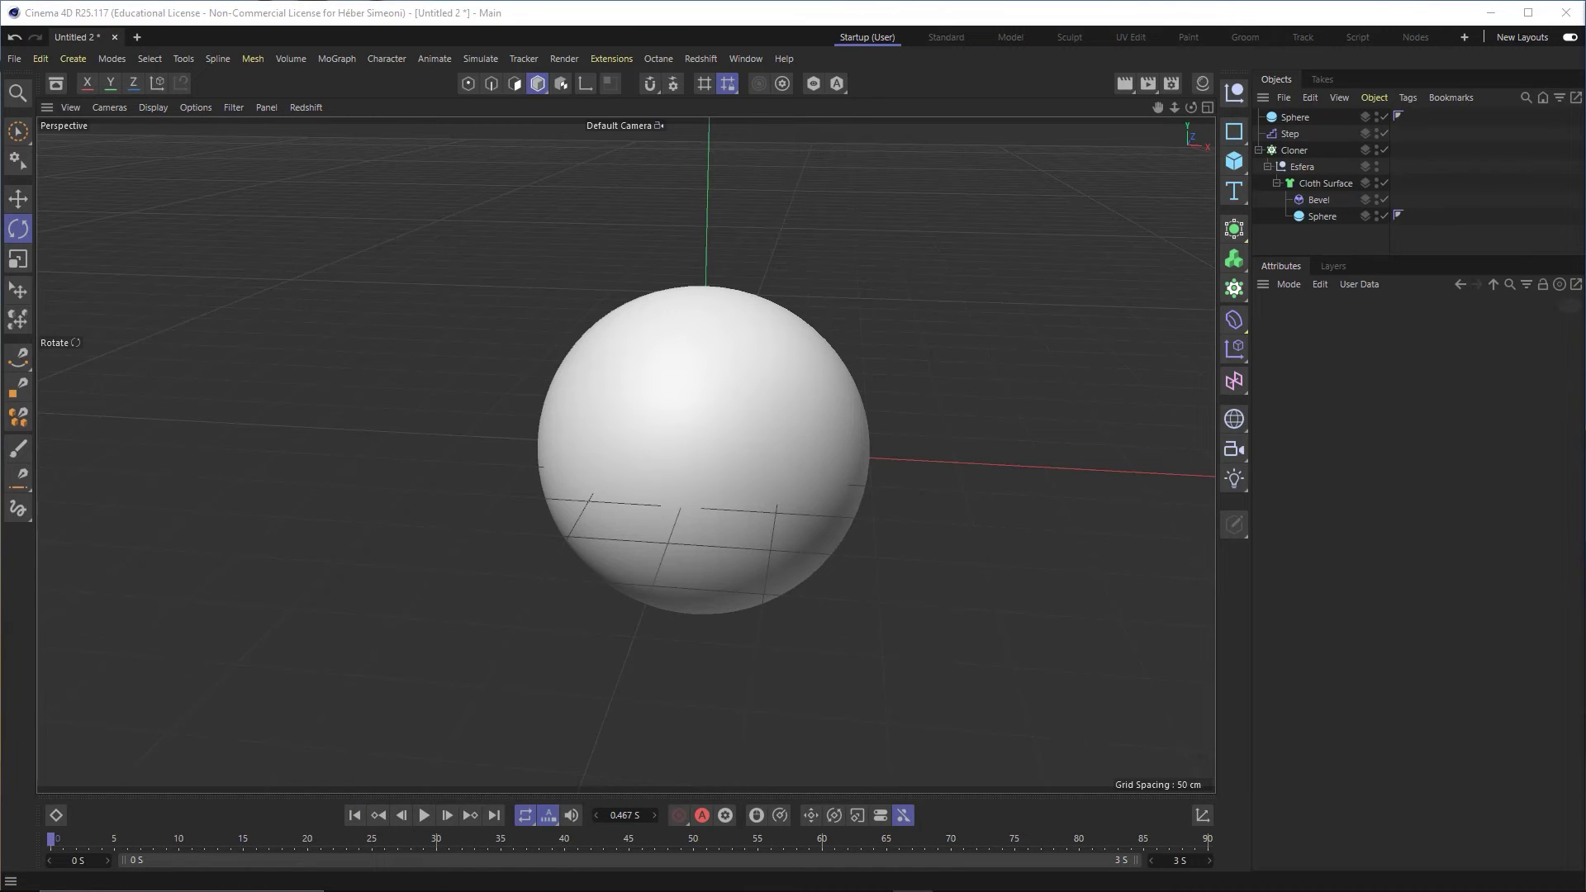
pyautogui.click(425, 813)
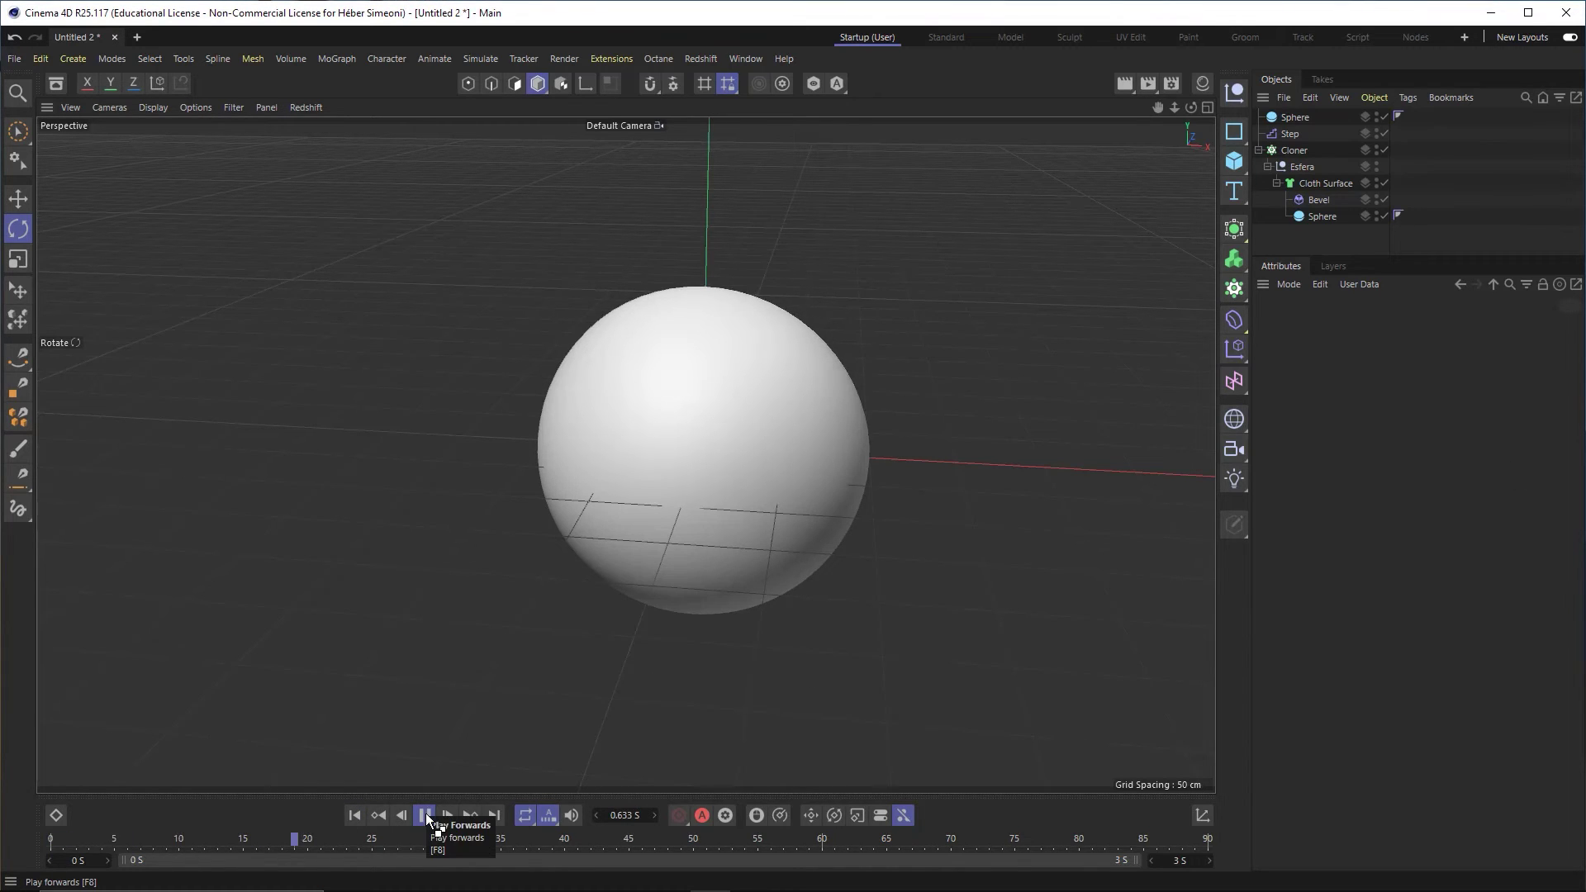